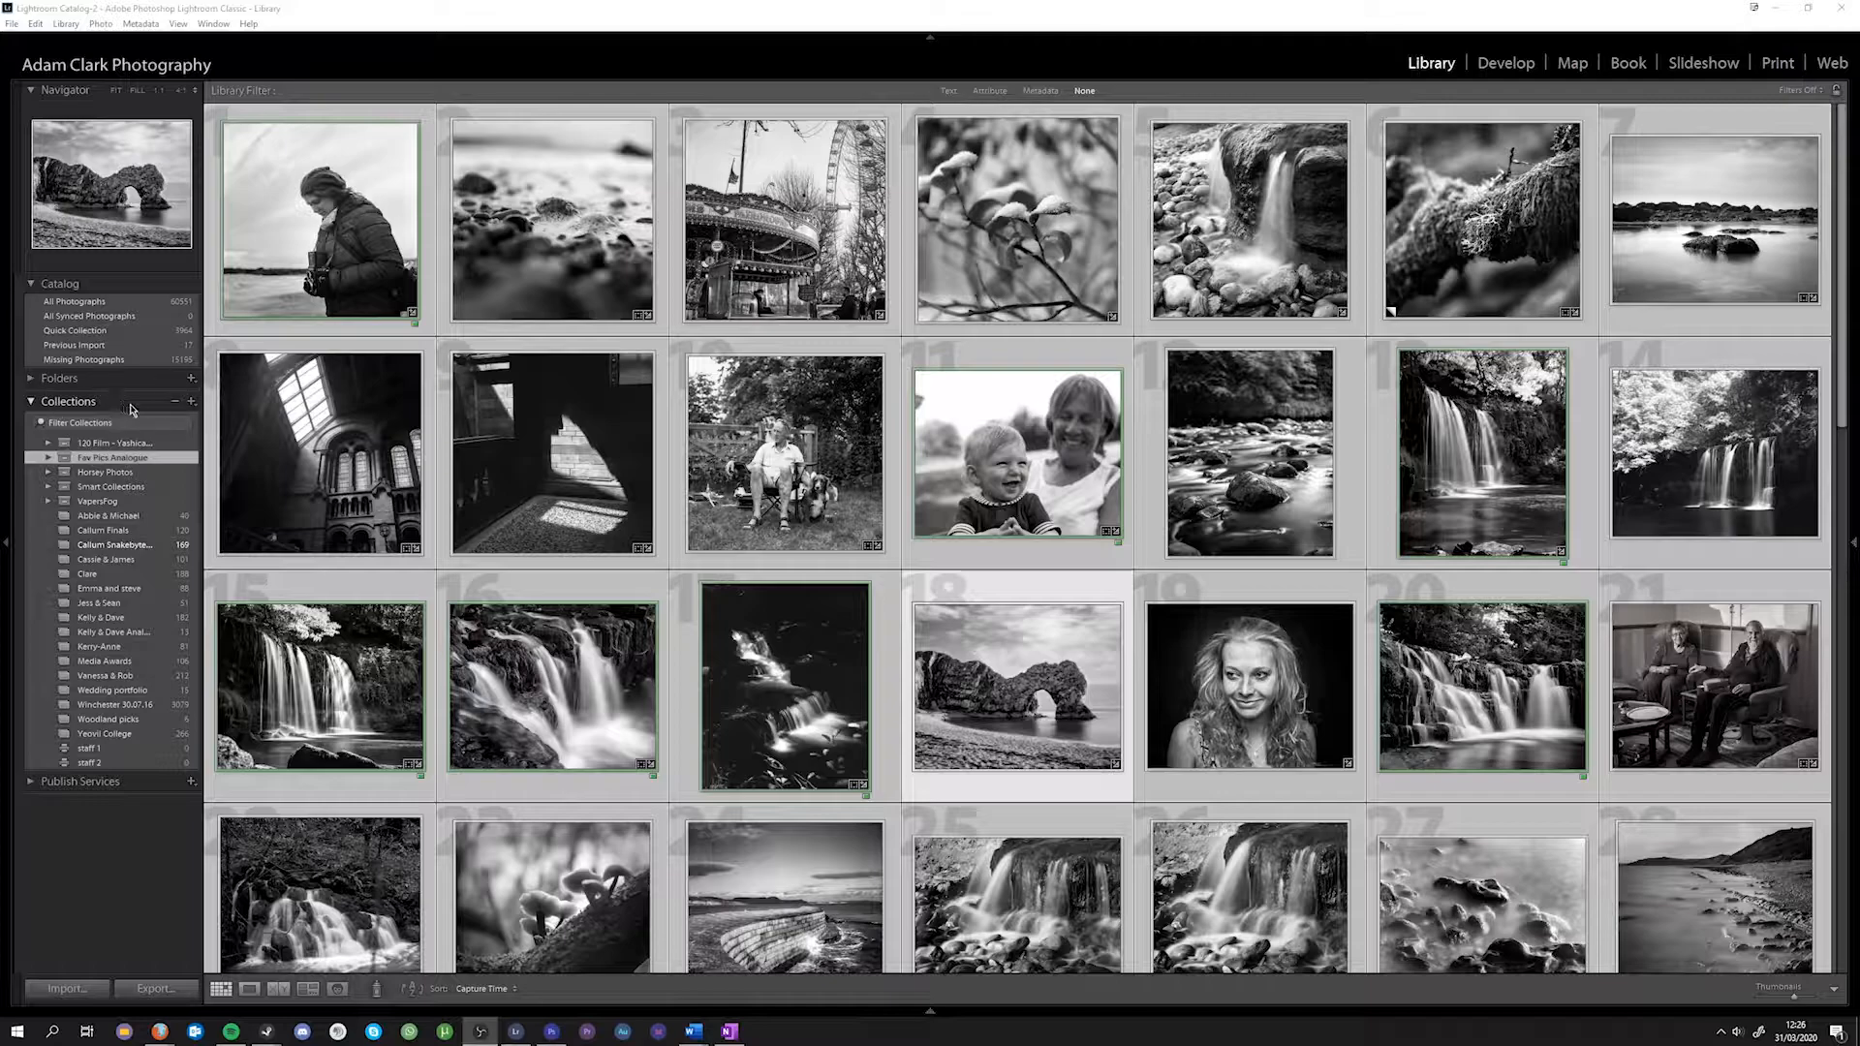
Create a collection named Contact Sheet 1 outside any collection set and make it the target collection.
left_click(192, 402)
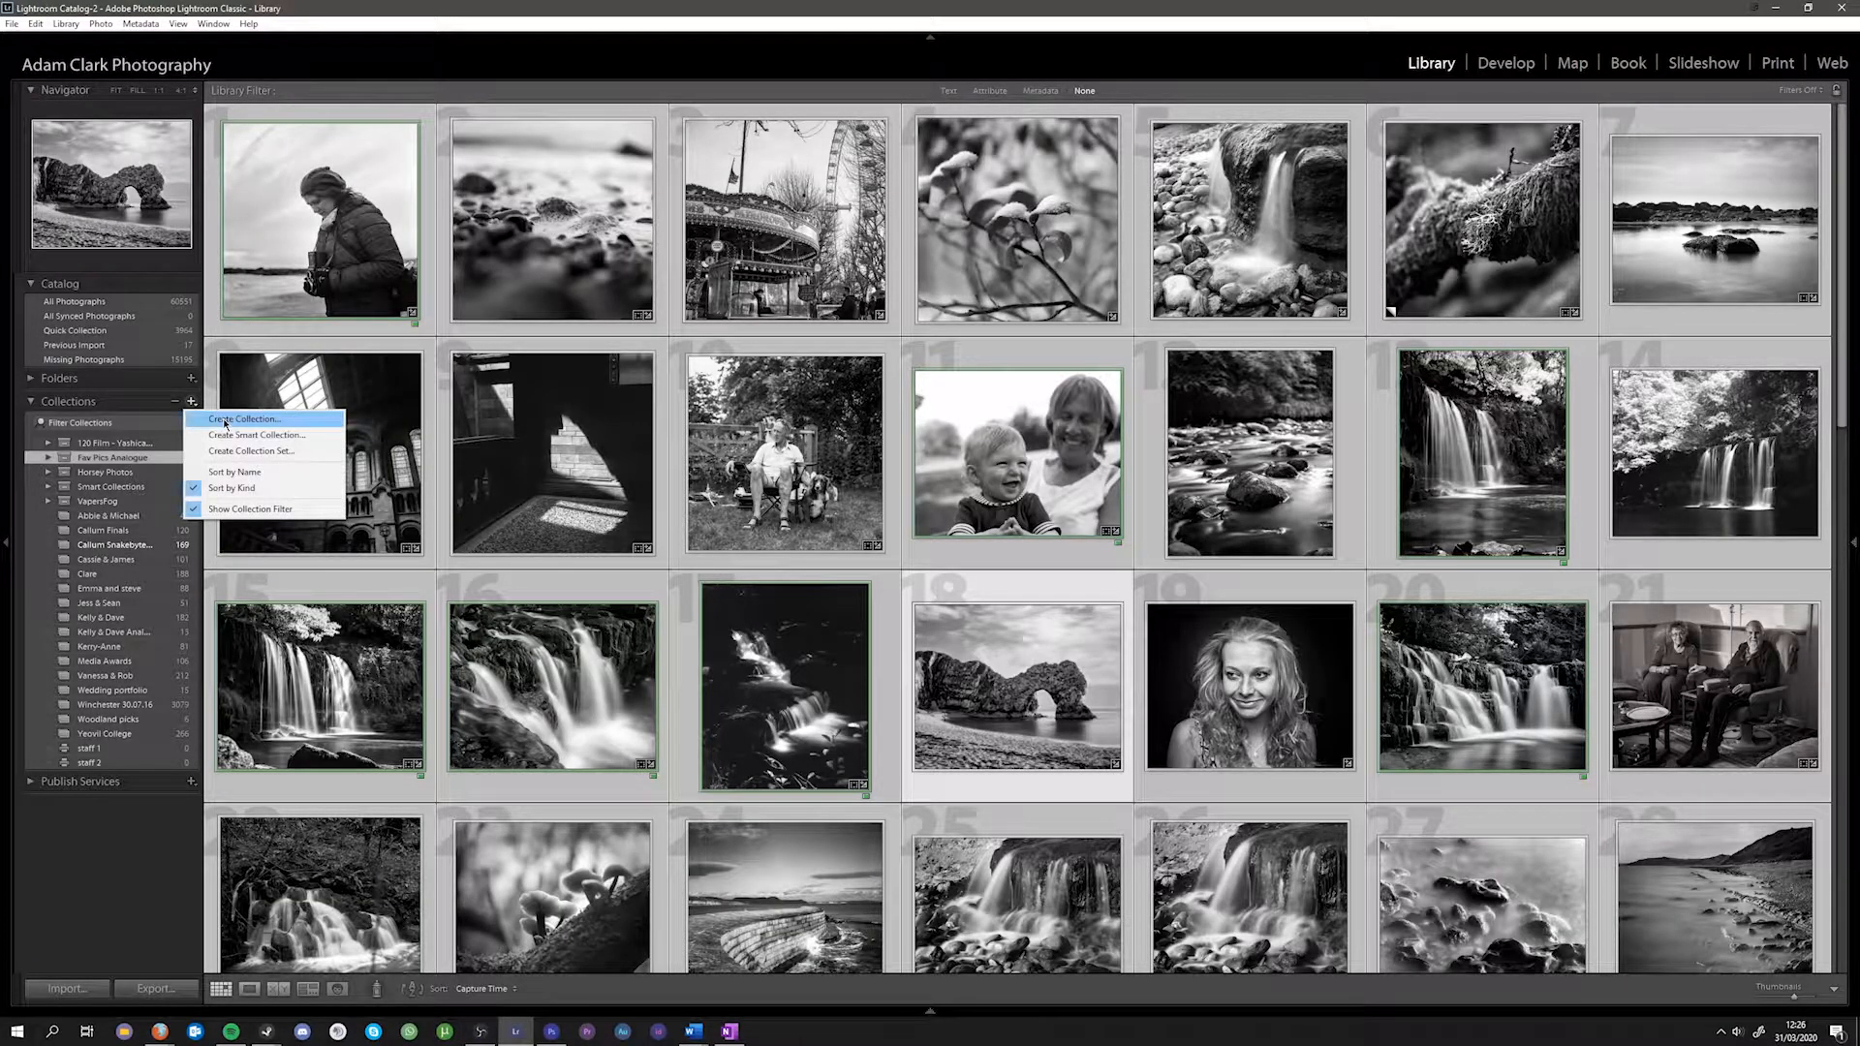
left_click(224, 421)
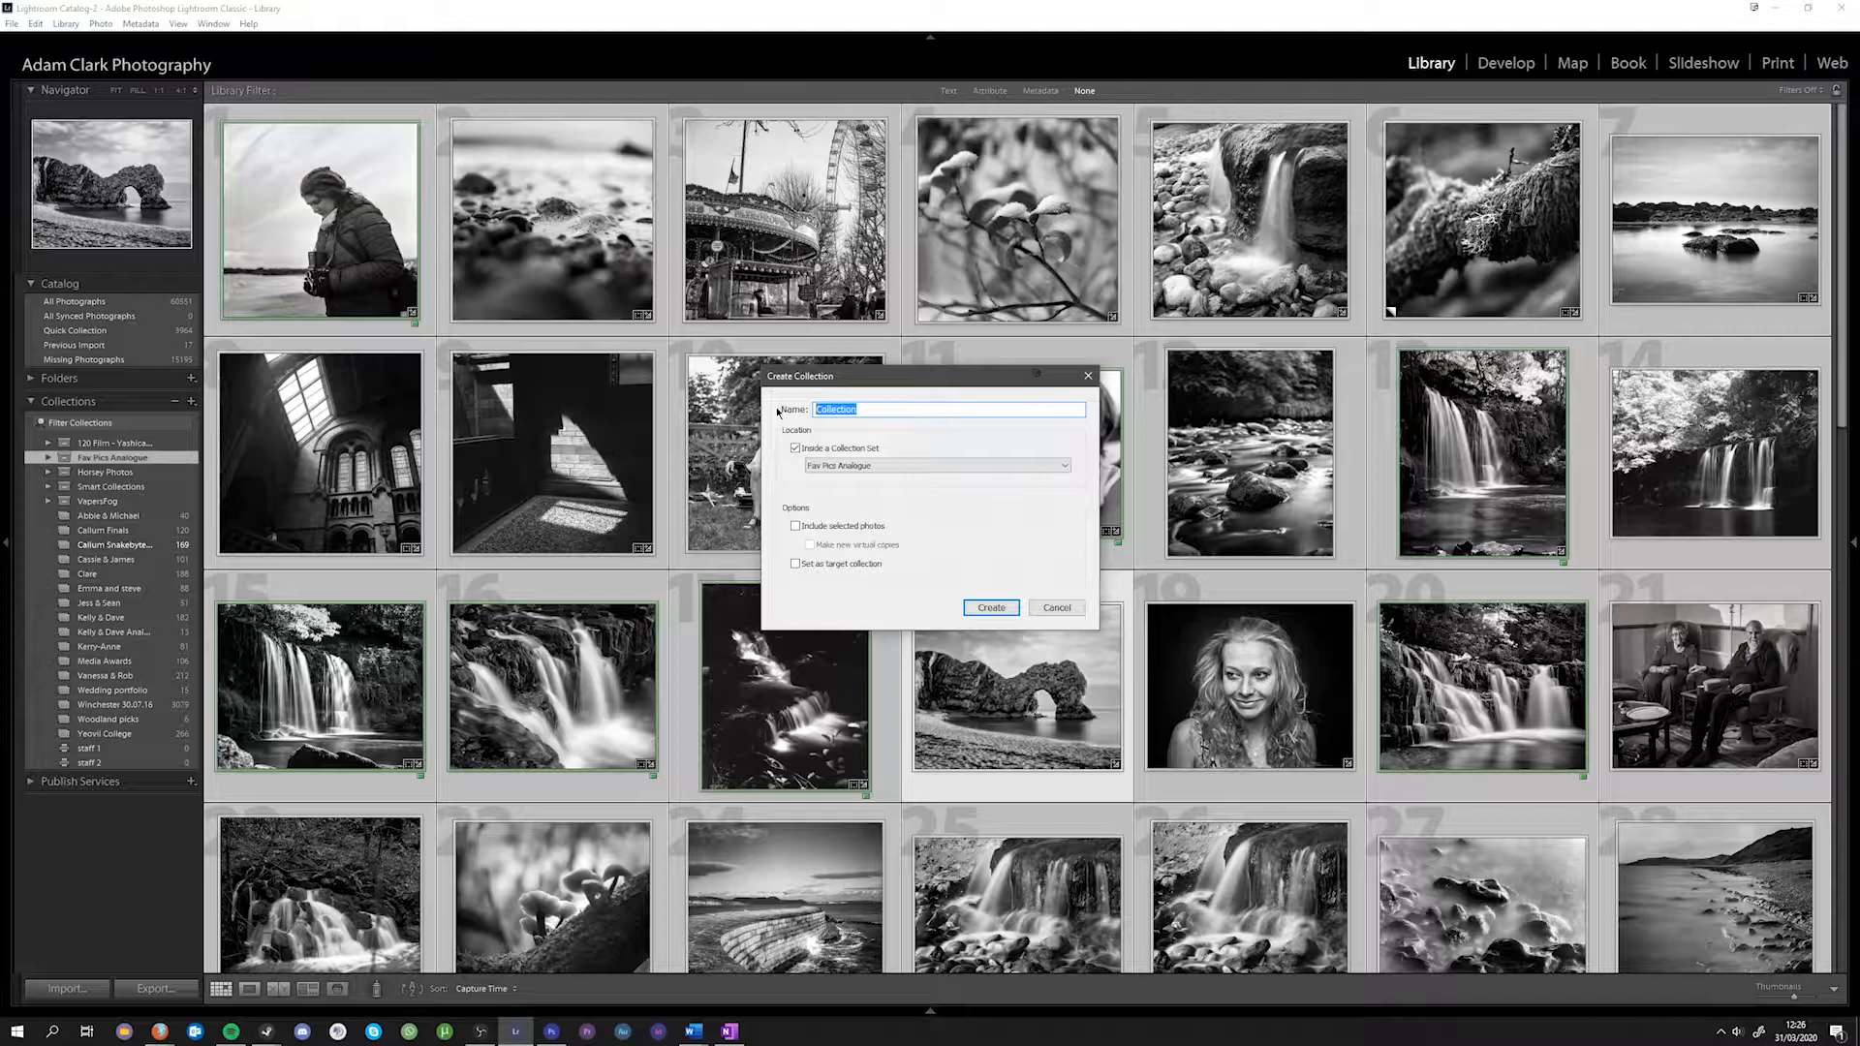
left_click_drag(825, 382, 739, 369)
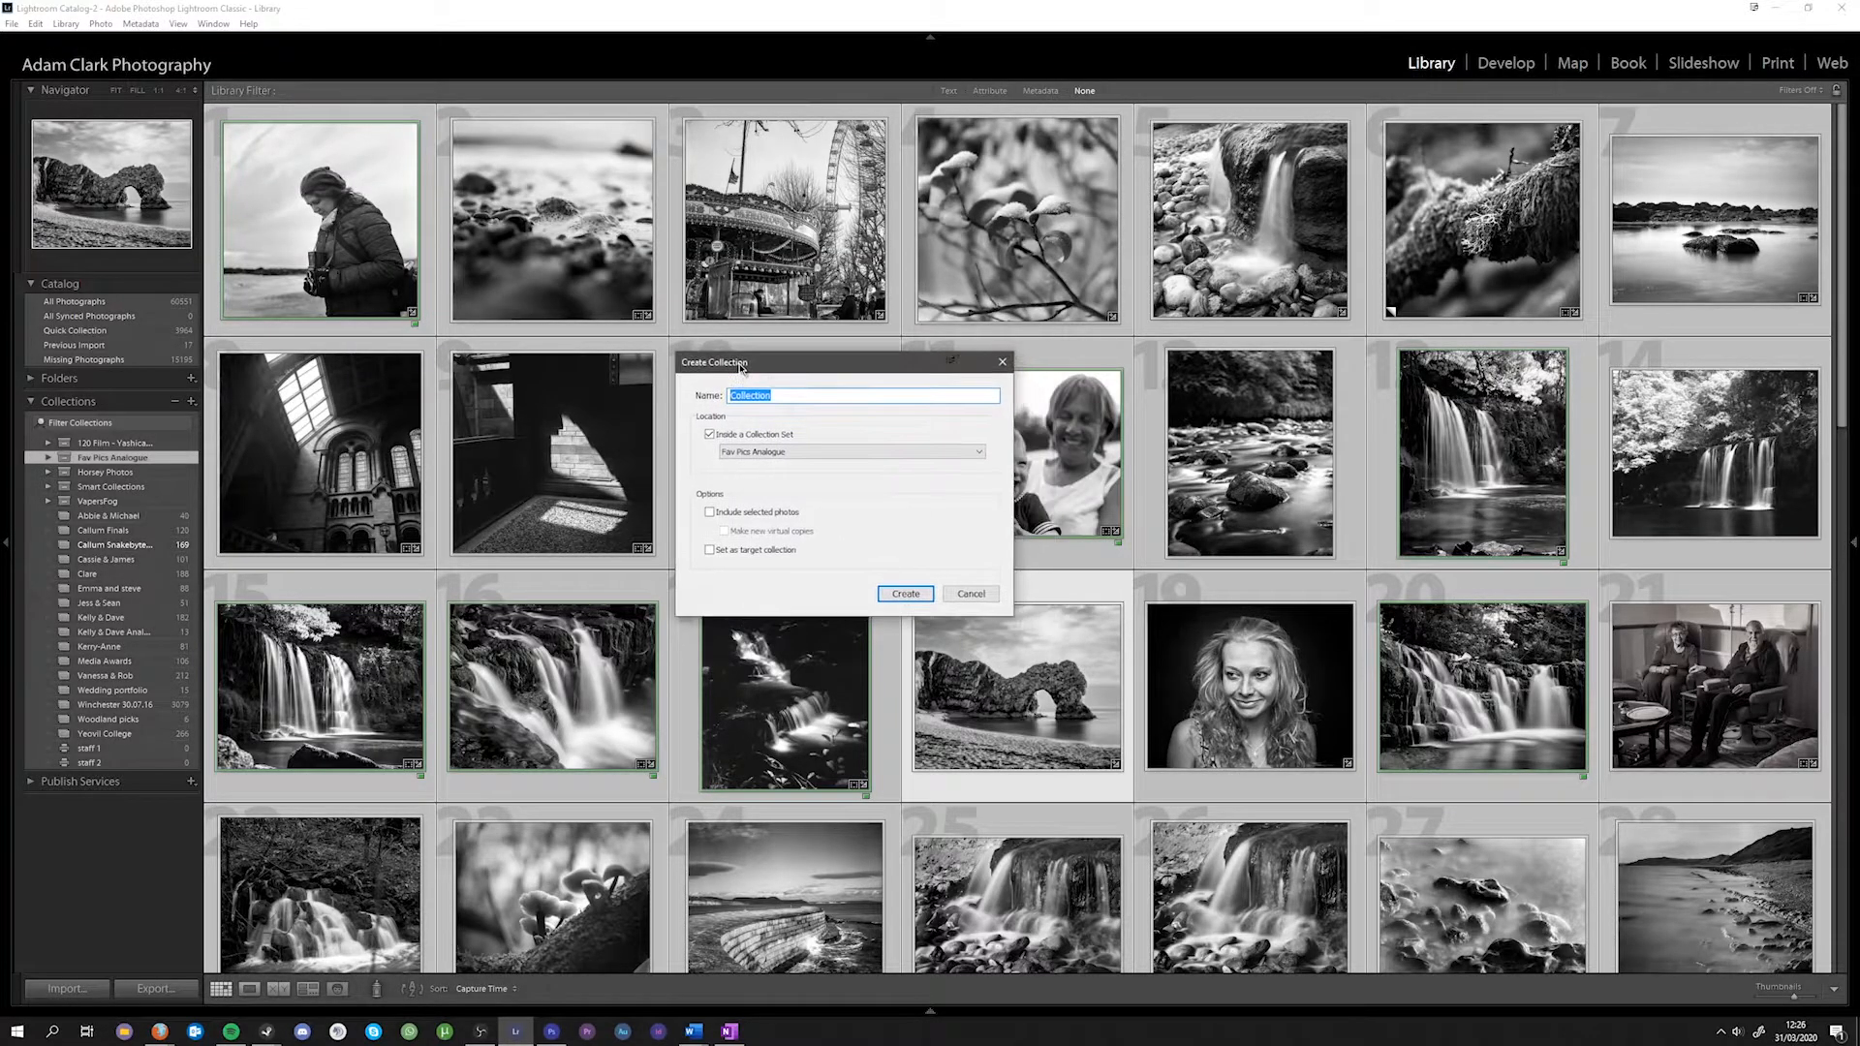
left_click(721, 437)
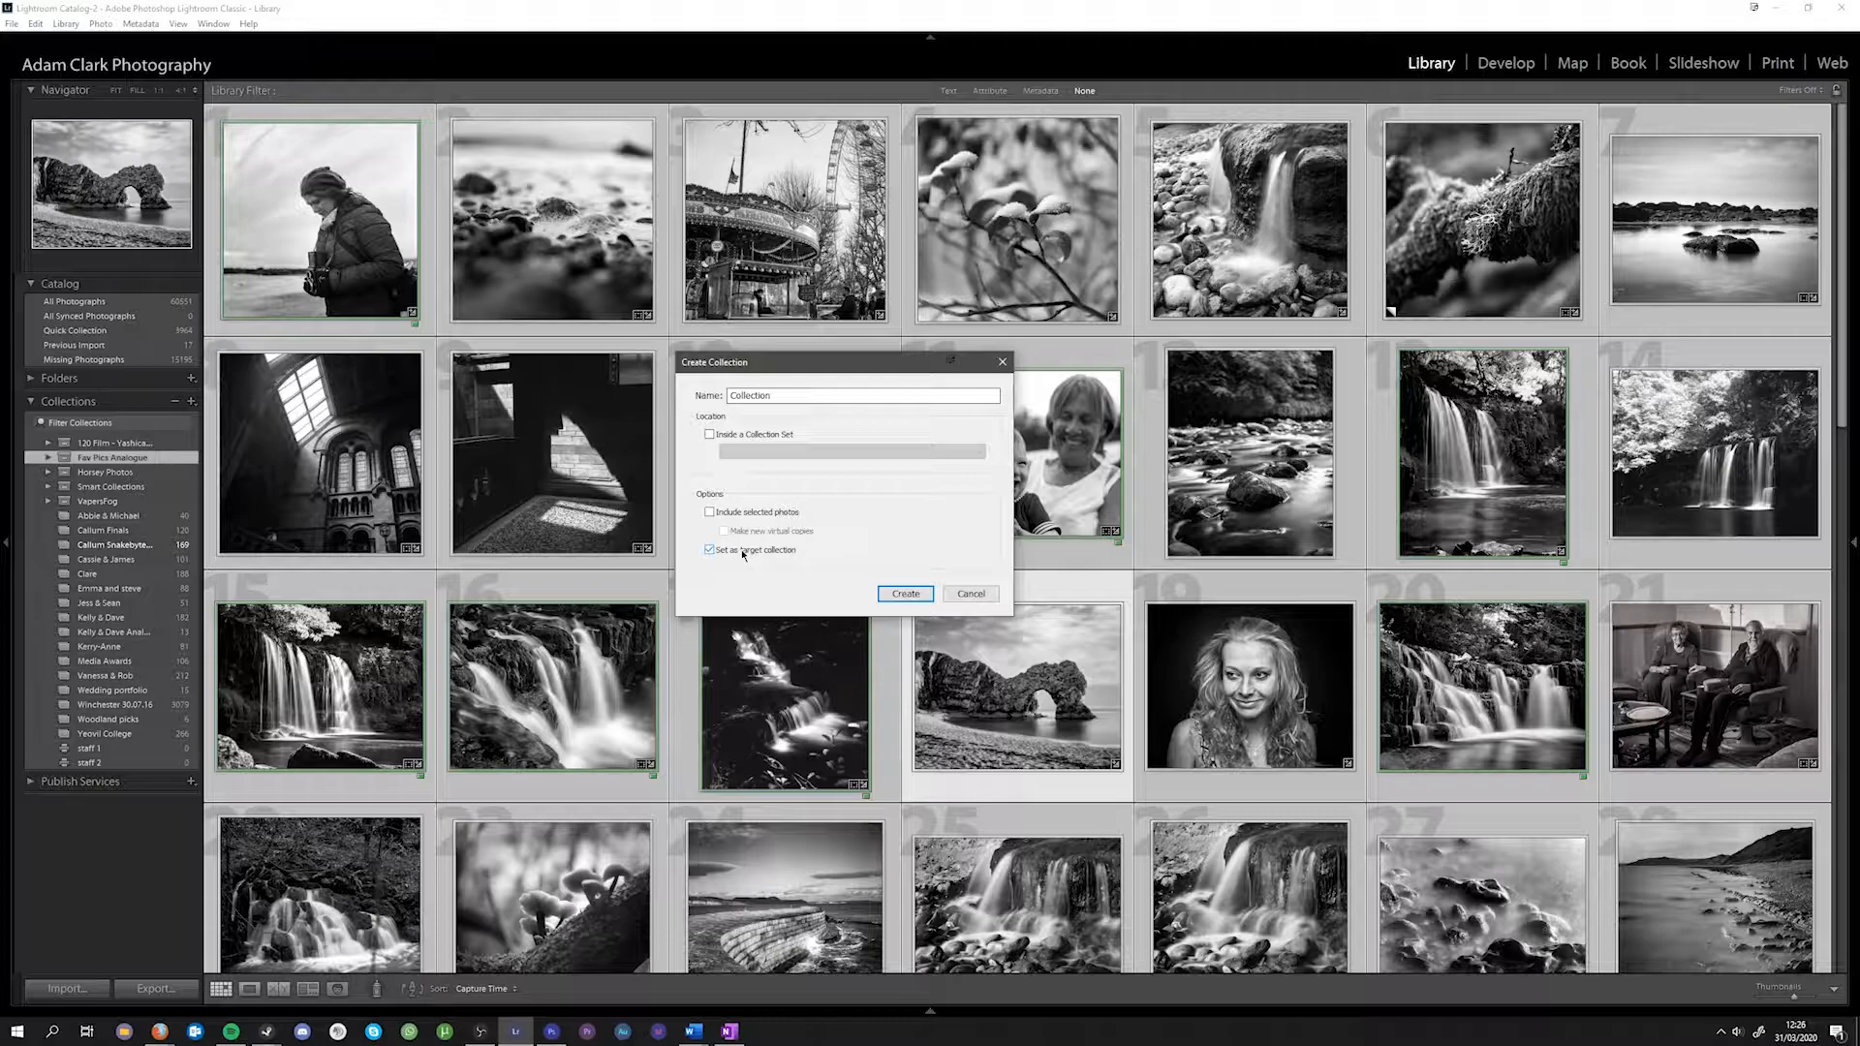
left_click_drag(773, 395, 674, 400)
type("Ge")
left_click(906, 592)
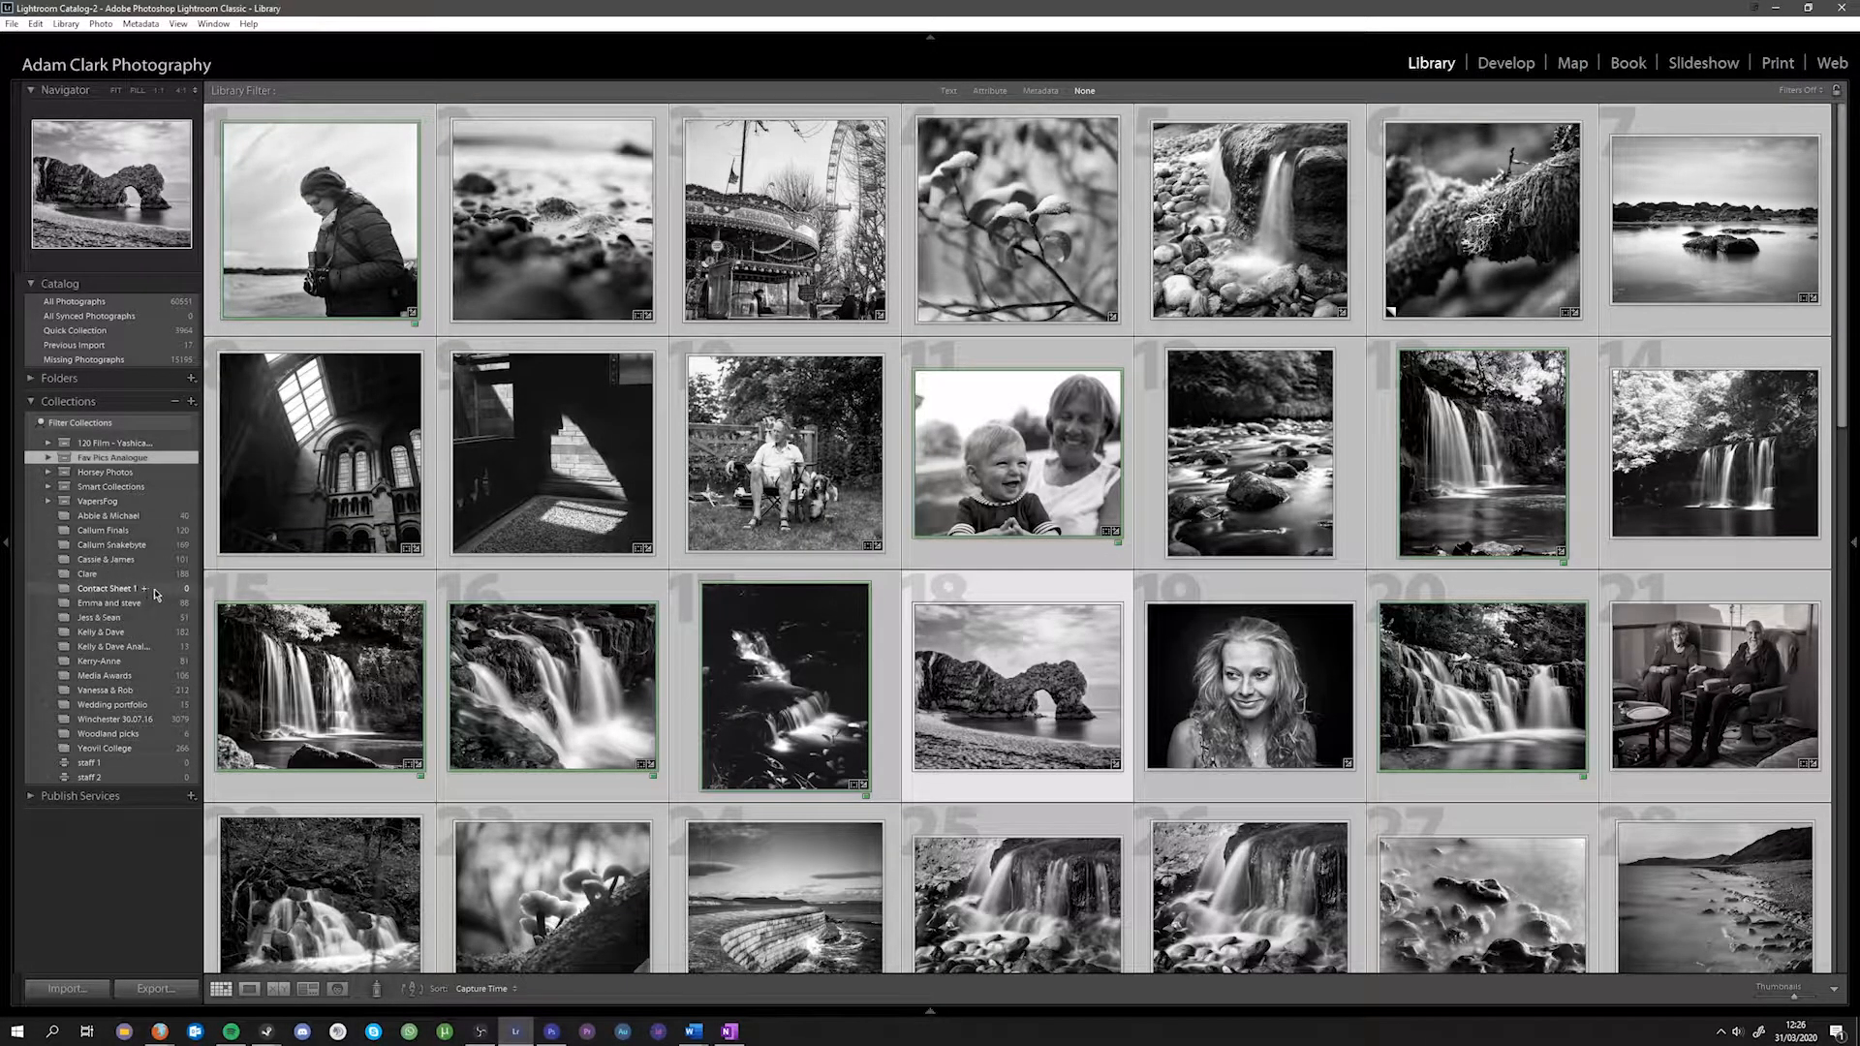
Select a single waterfall photo, then select every photo in the Fav Pics Analogue set.
left_click(610, 689)
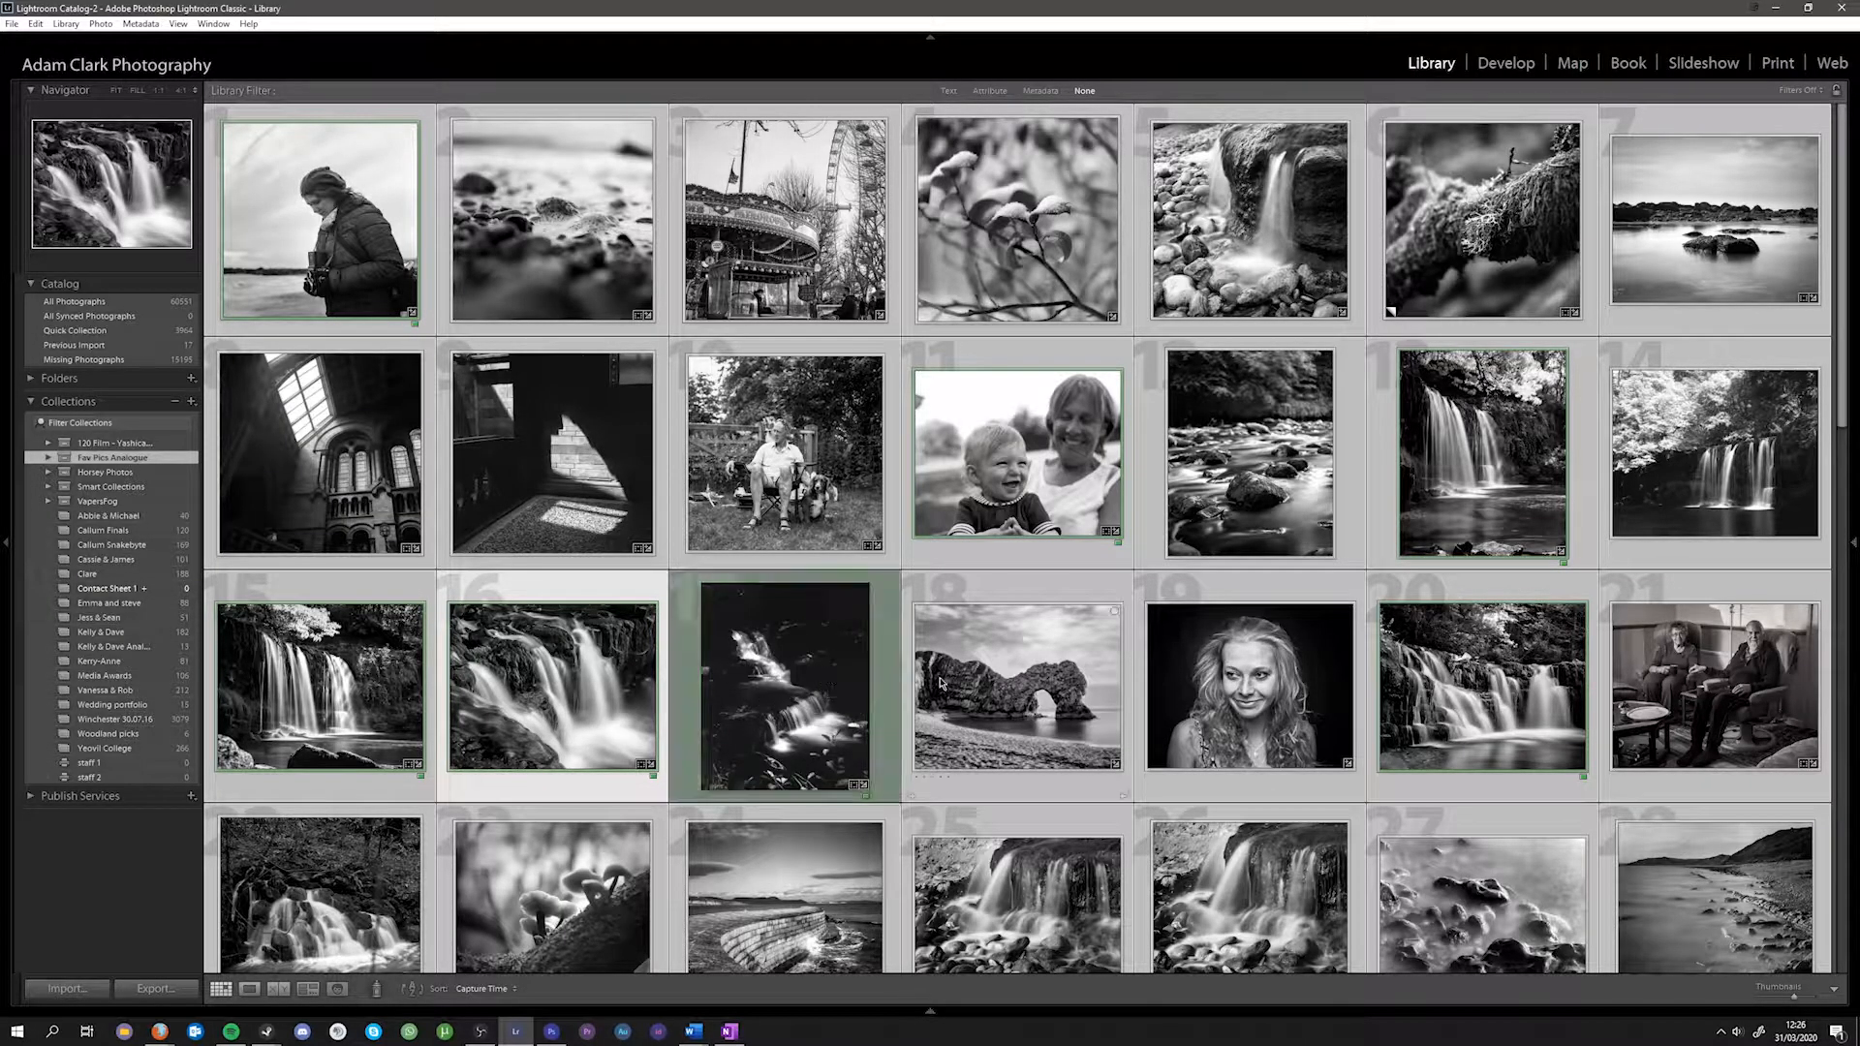
left_click(818, 688)
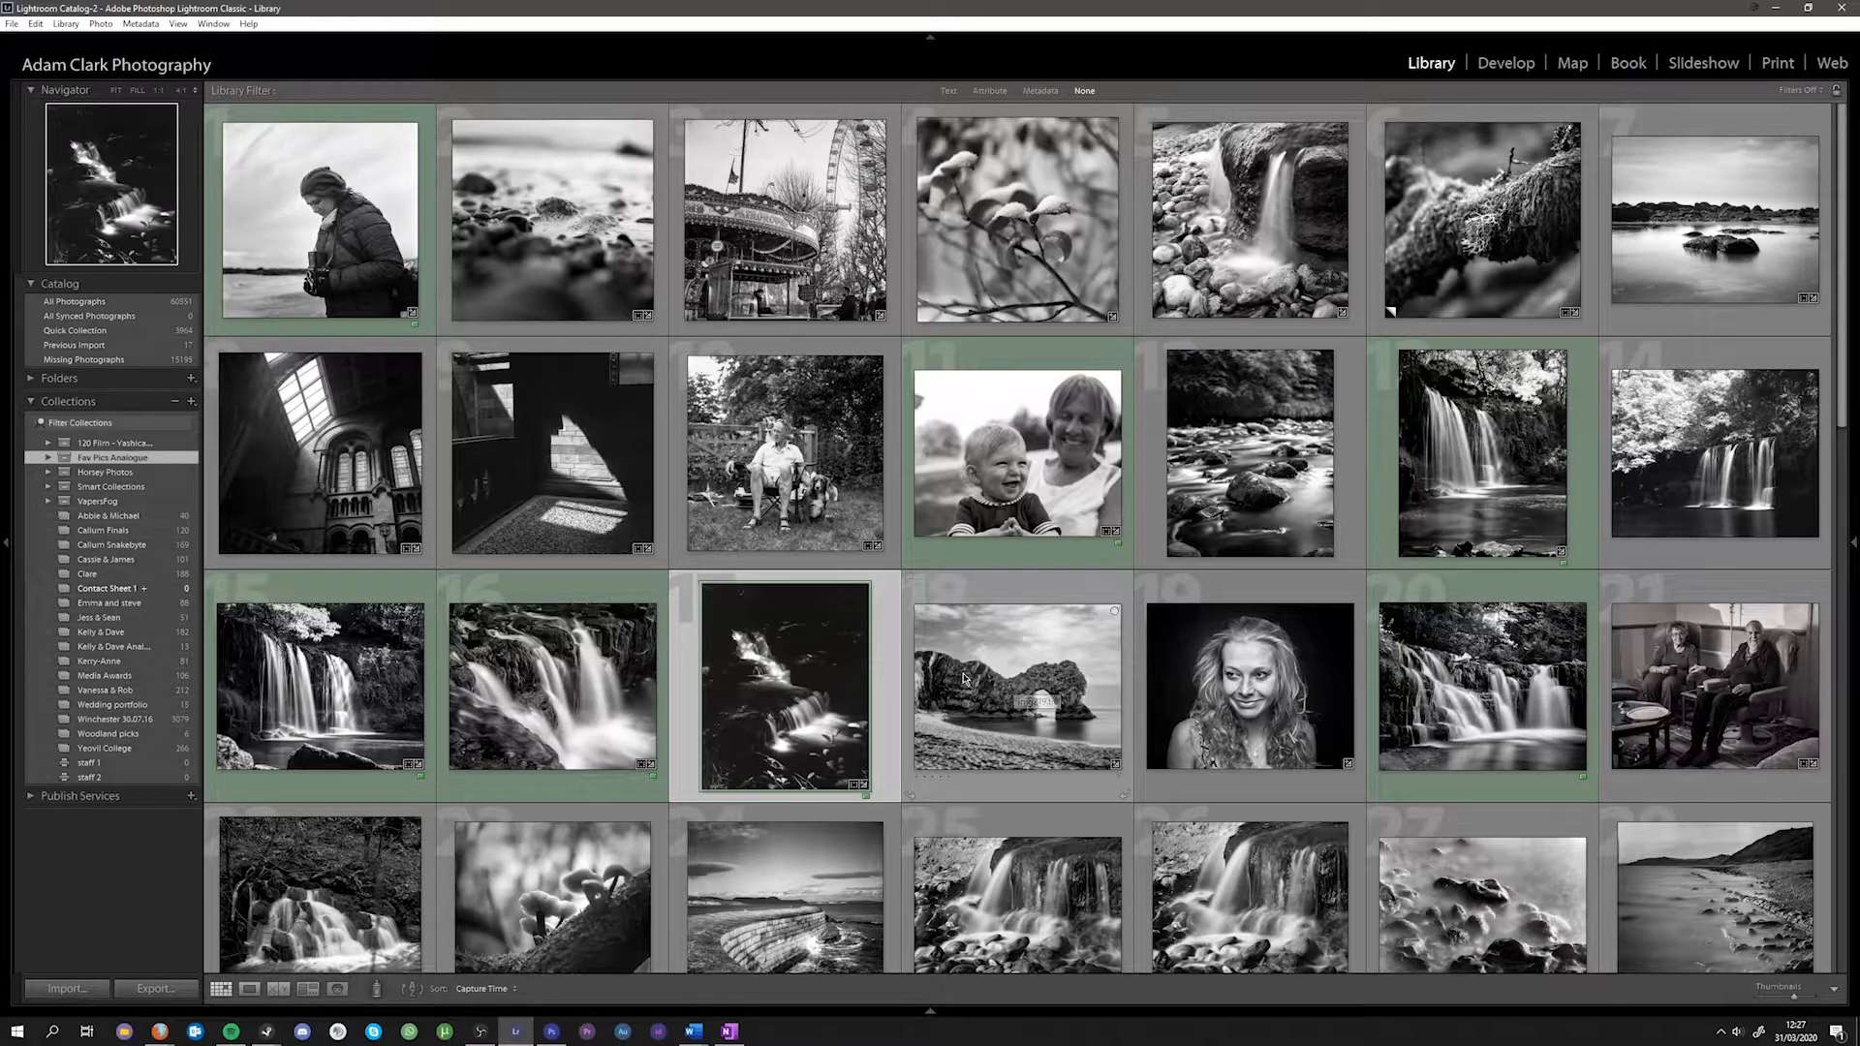
key("ctrl+a")
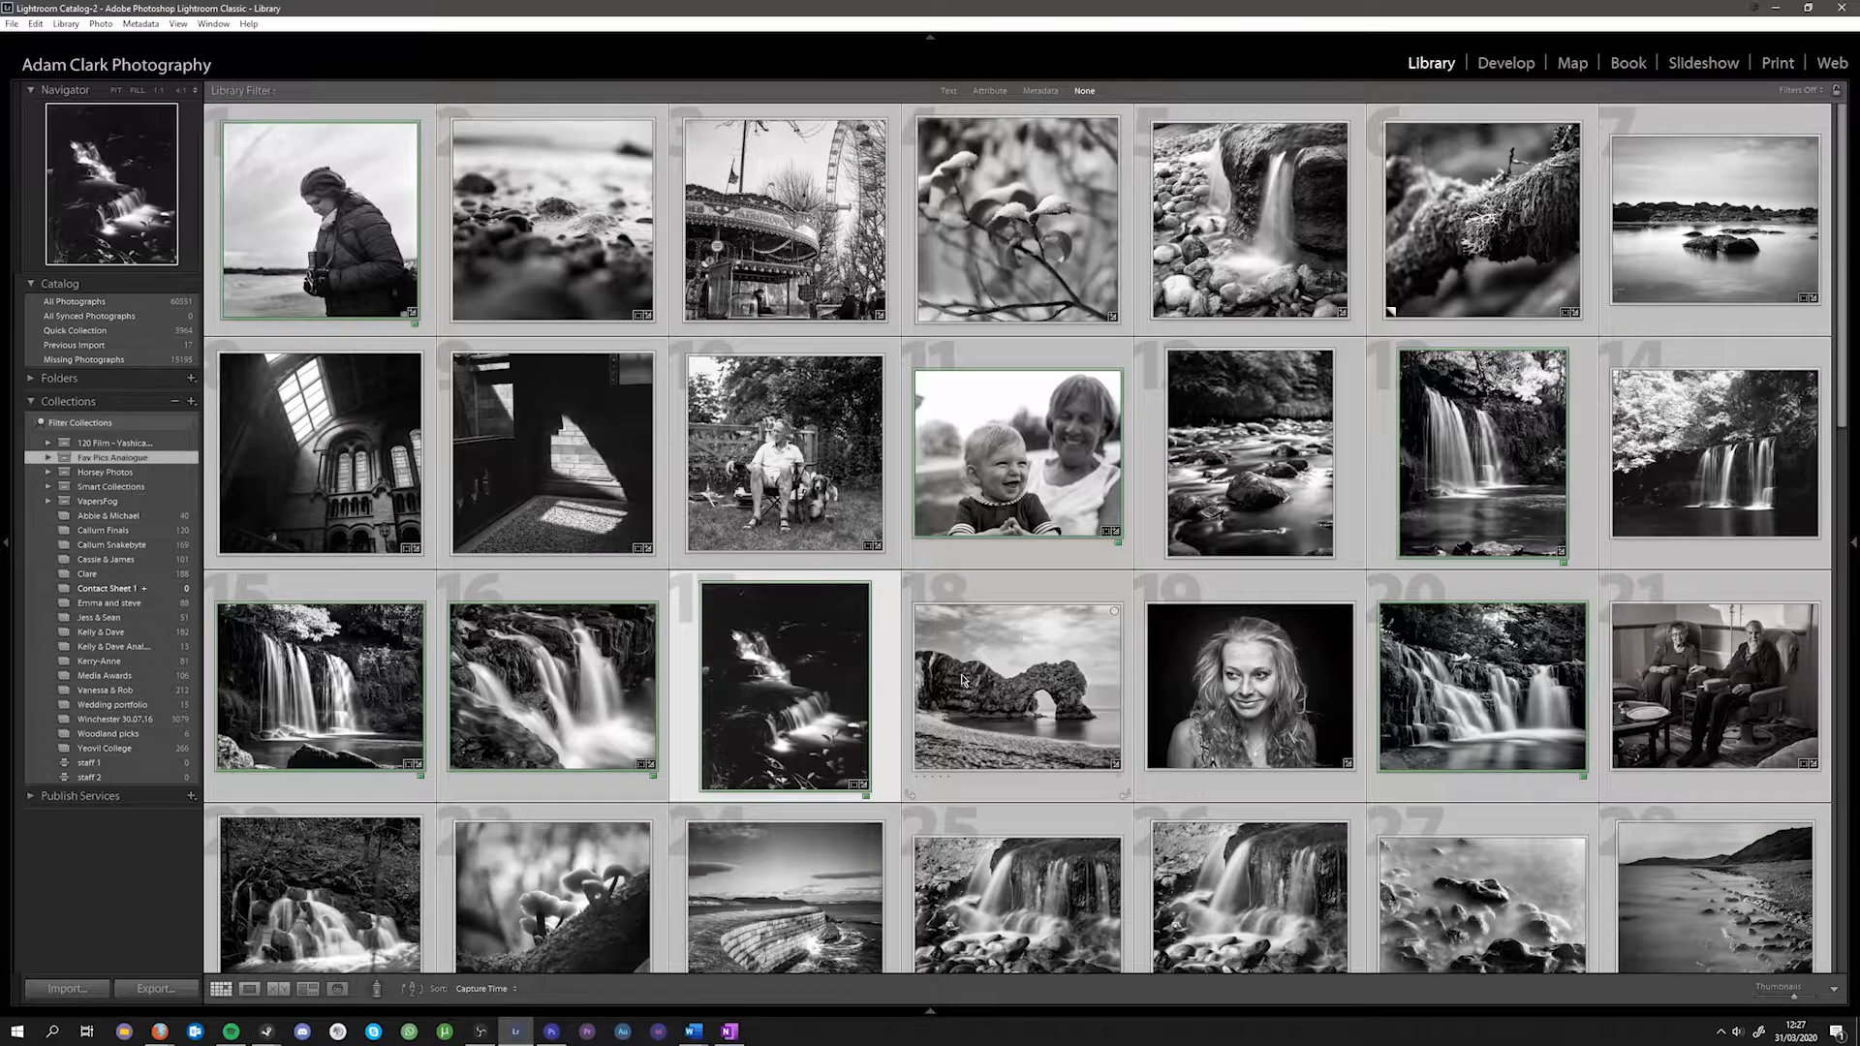
Build a selection of individual photos around the dark waterfall shot, including the rock arch, woodland river and window-light images.
left_click(839, 681)
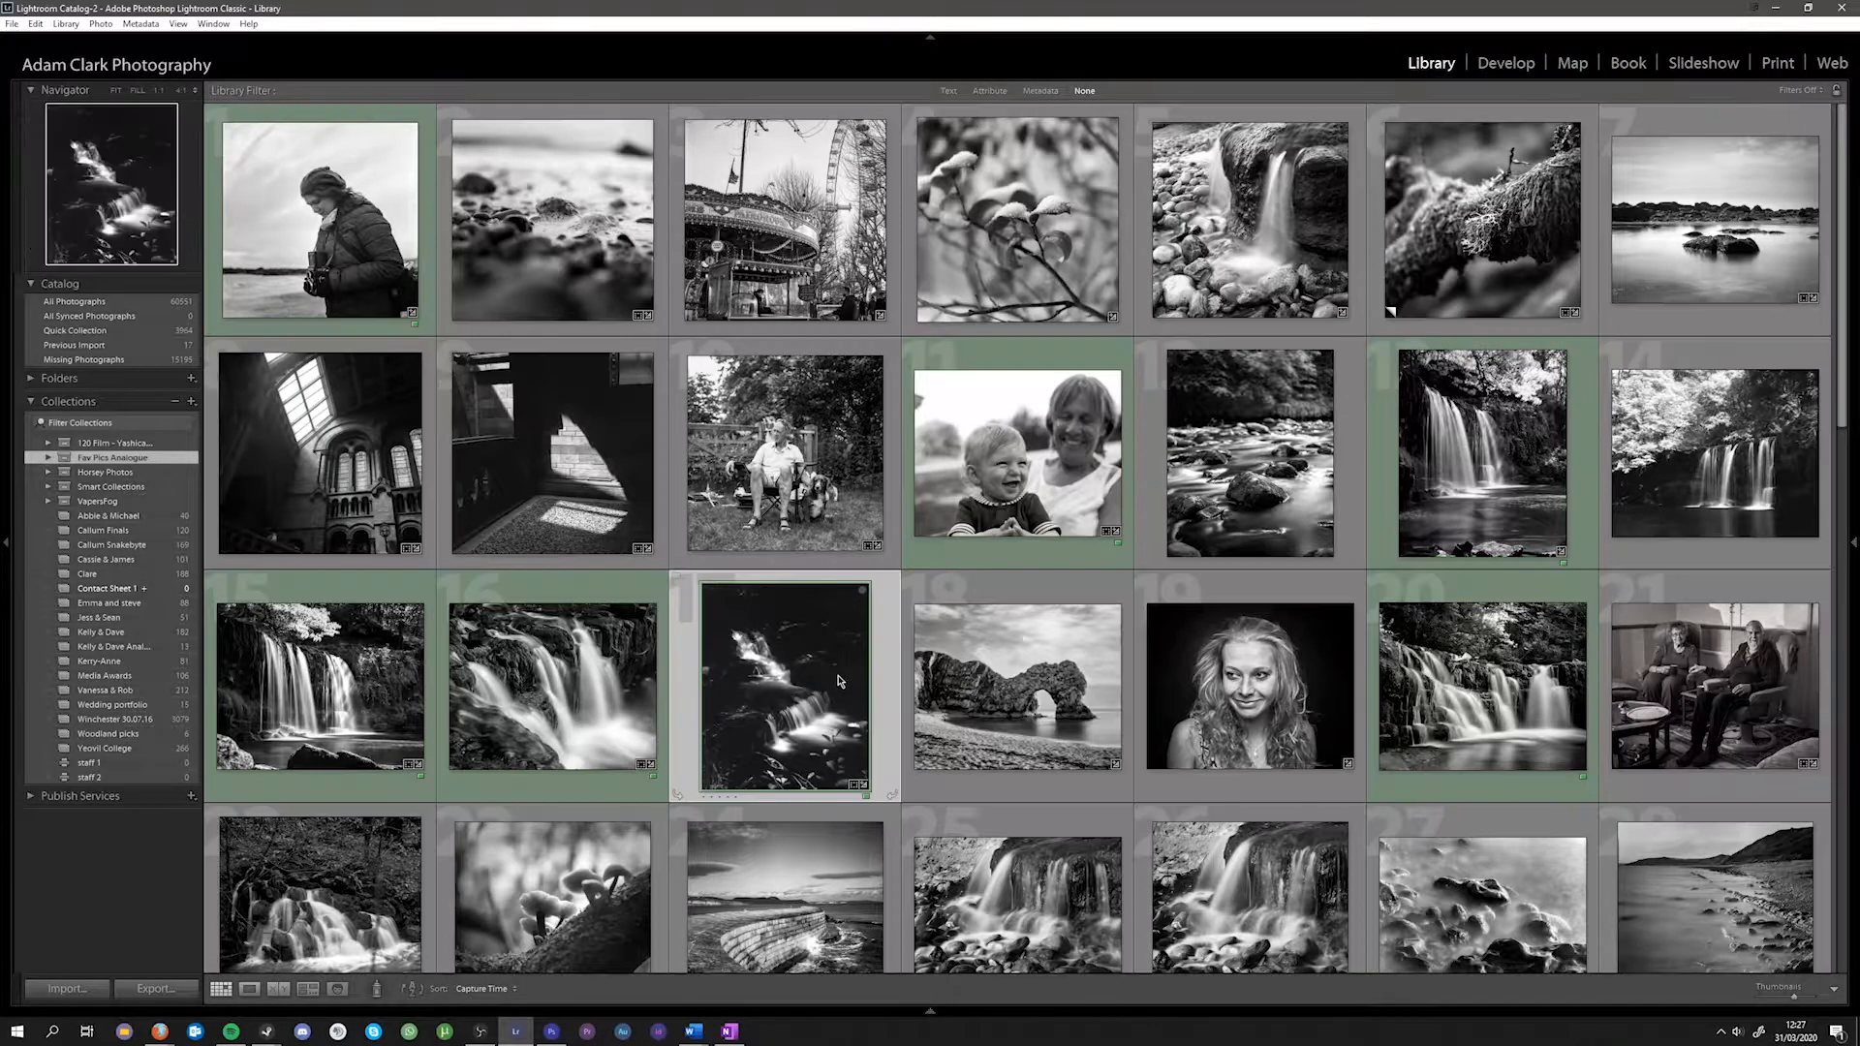
left_click(997, 678, "ctrl")
left_click(996, 498, "ctrl")
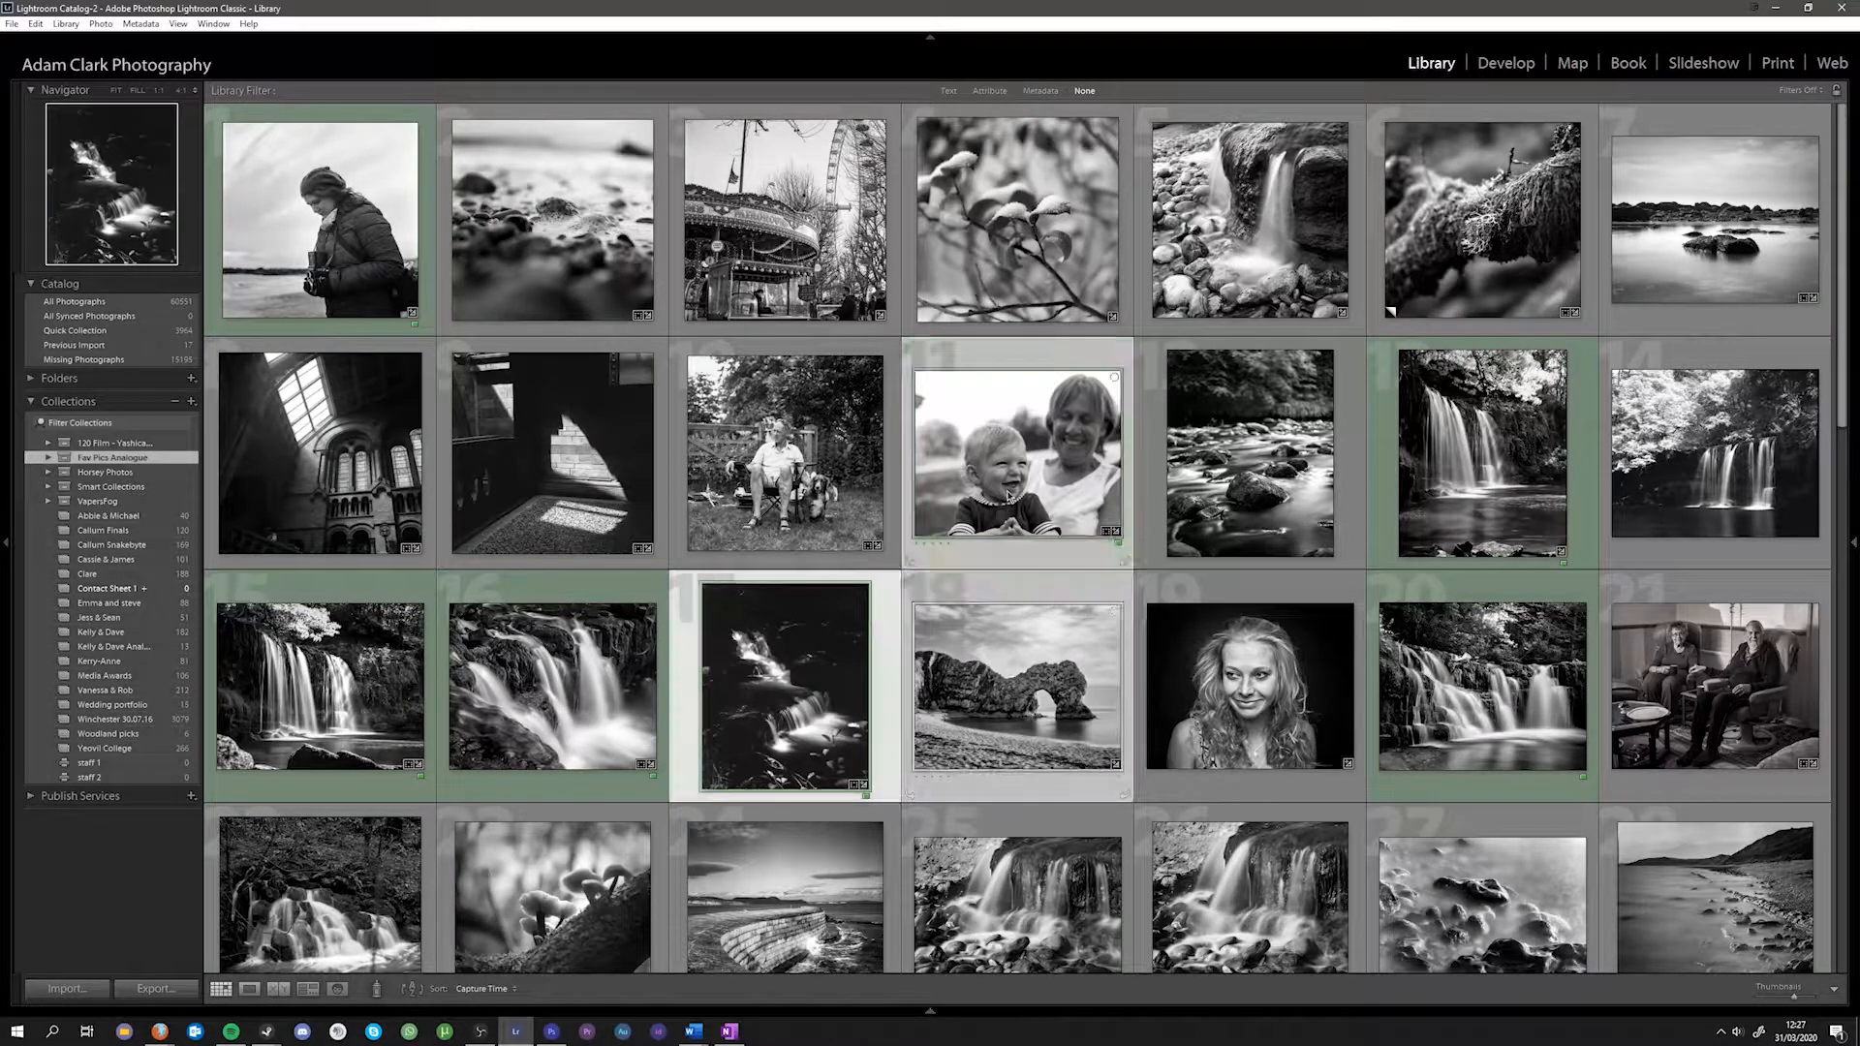
left_click(1239, 474, "ctrl")
left_click(779, 495, "ctrl")
left_click(558, 485, "ctrl")
left_click(531, 686, "ctrl")
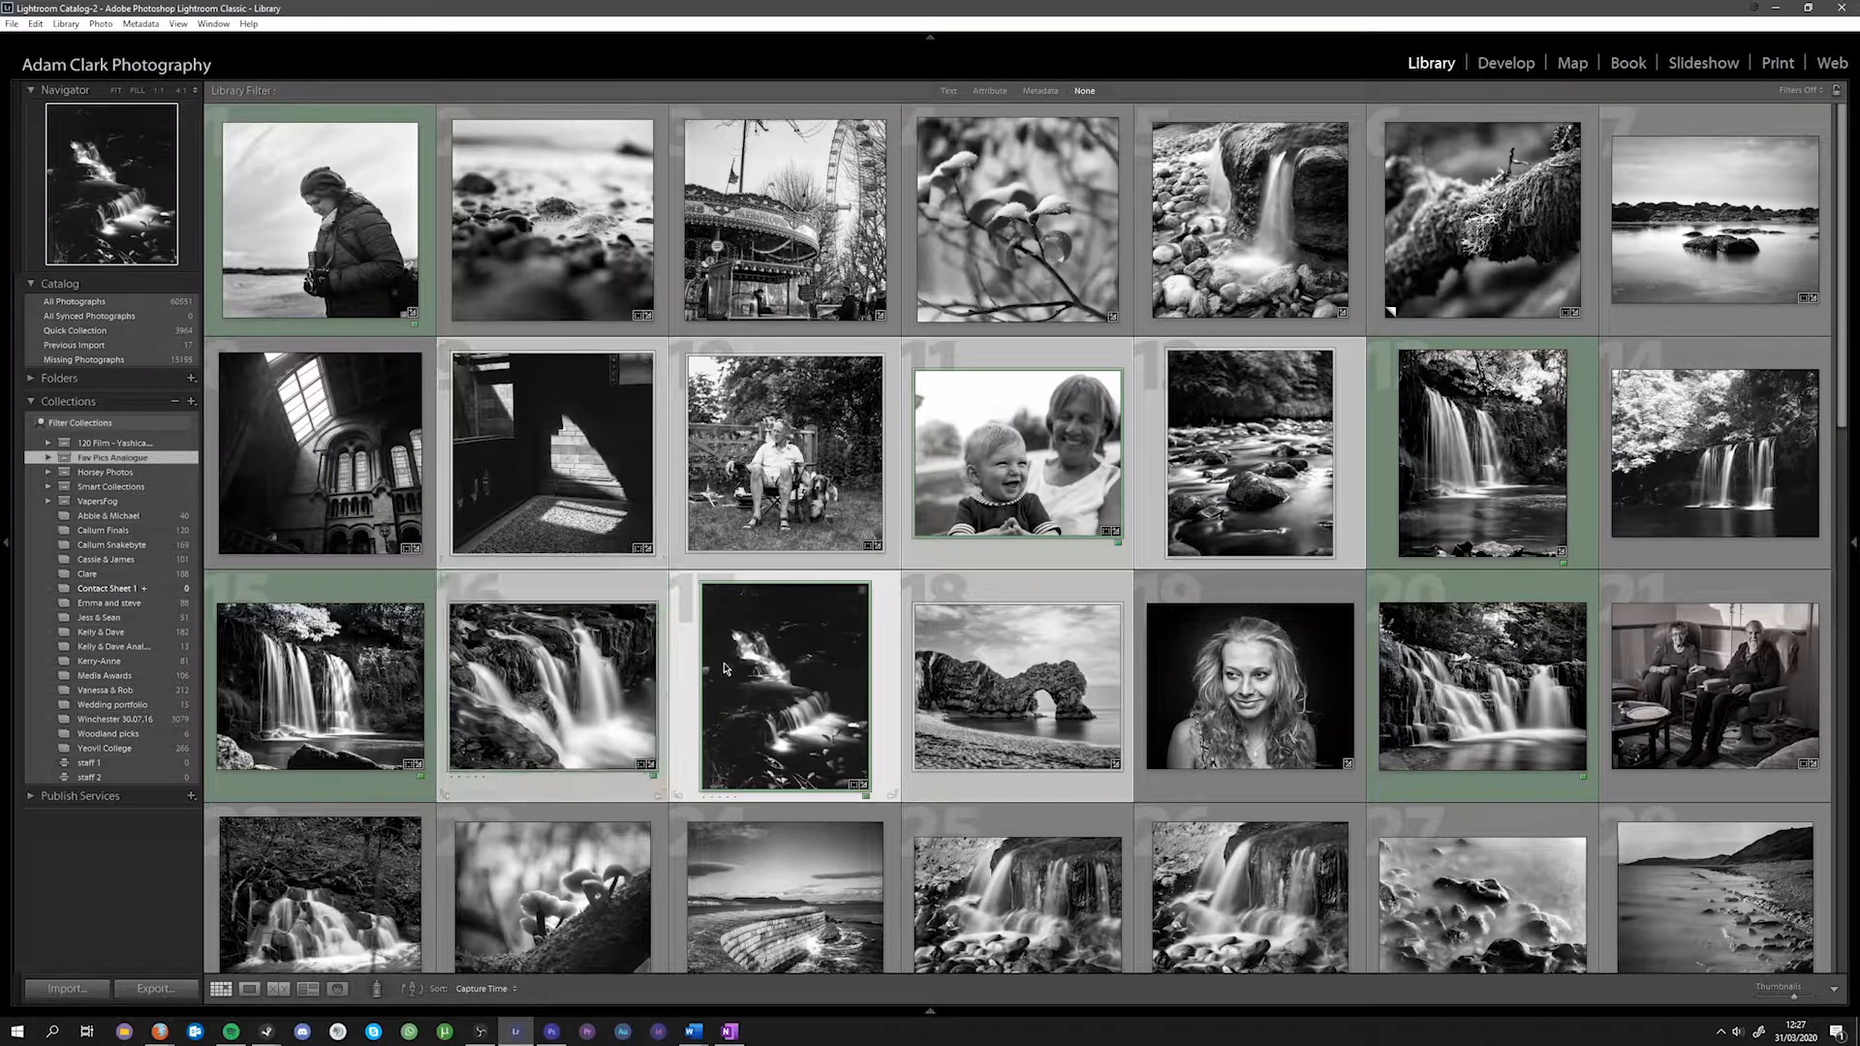
left_click(1260, 727, "ctrl")
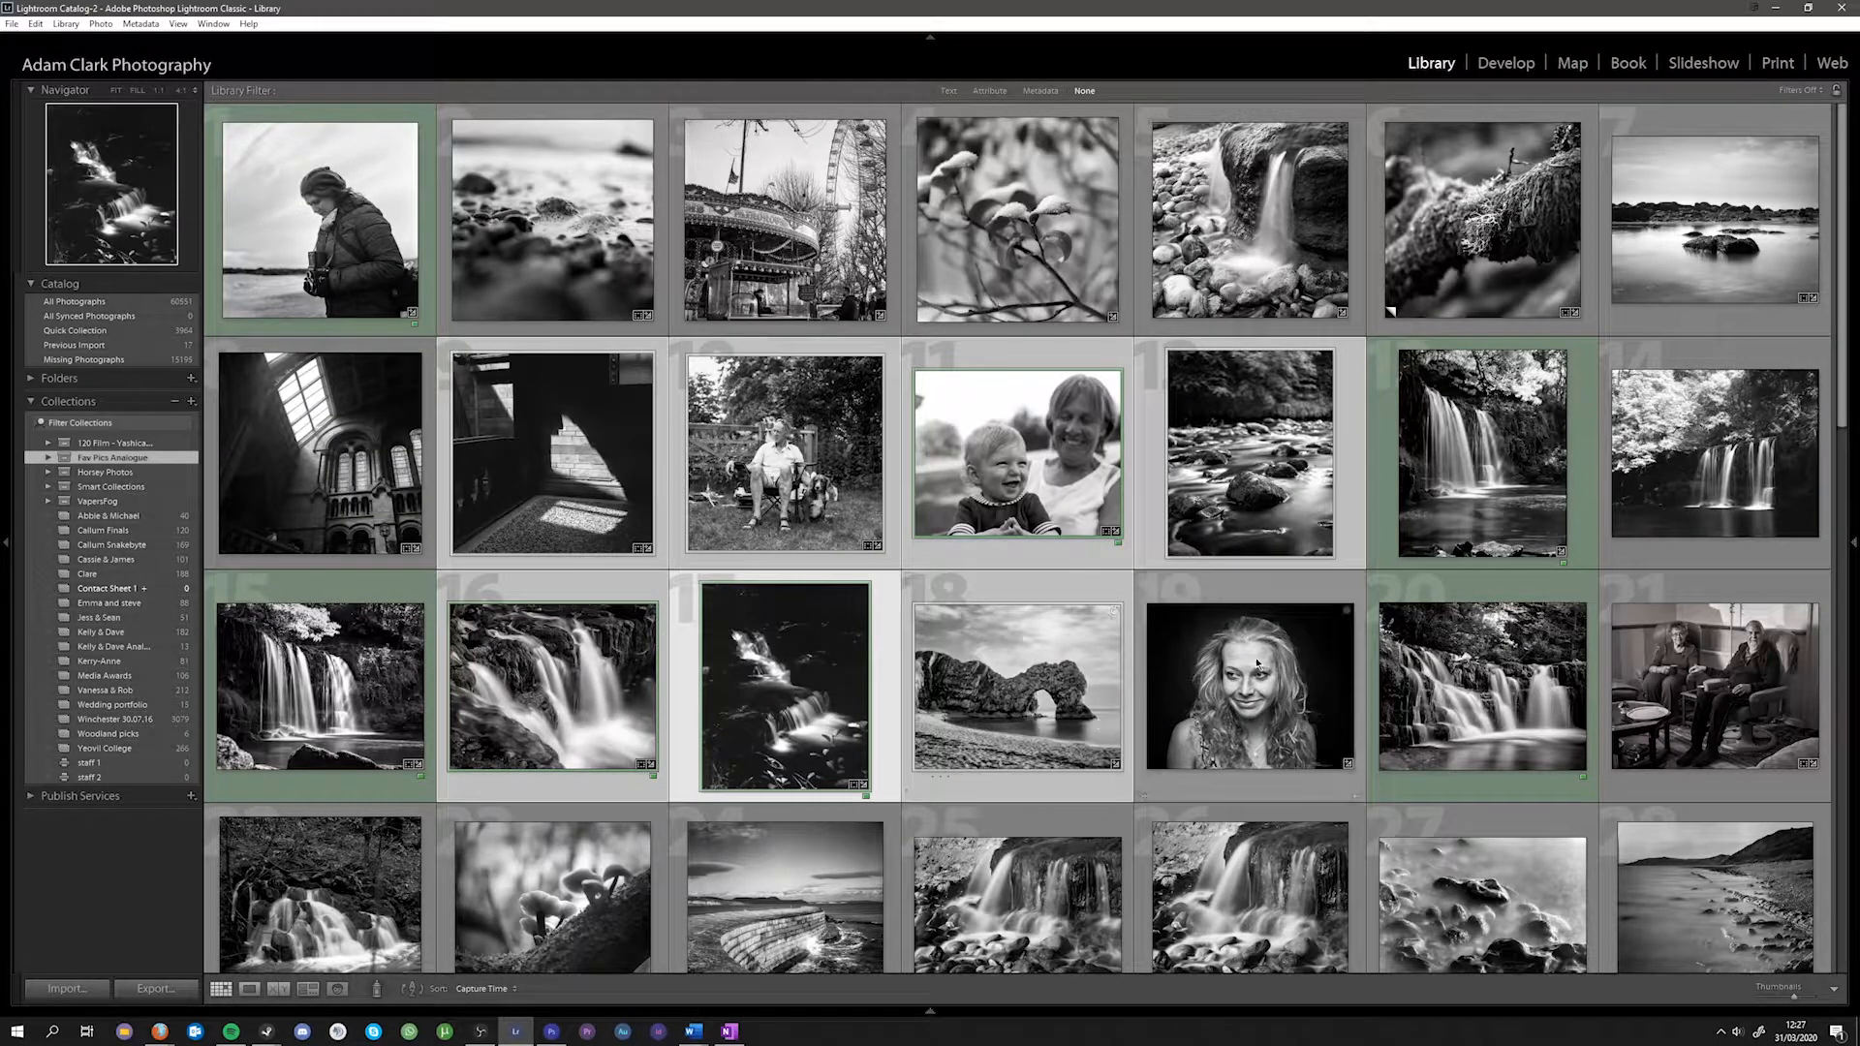
Add the two misty forest photos, the rocky stream and the pebble beach to the target collection and view Contact Sheet 1.
scroll(1197, 756, "down", 5)
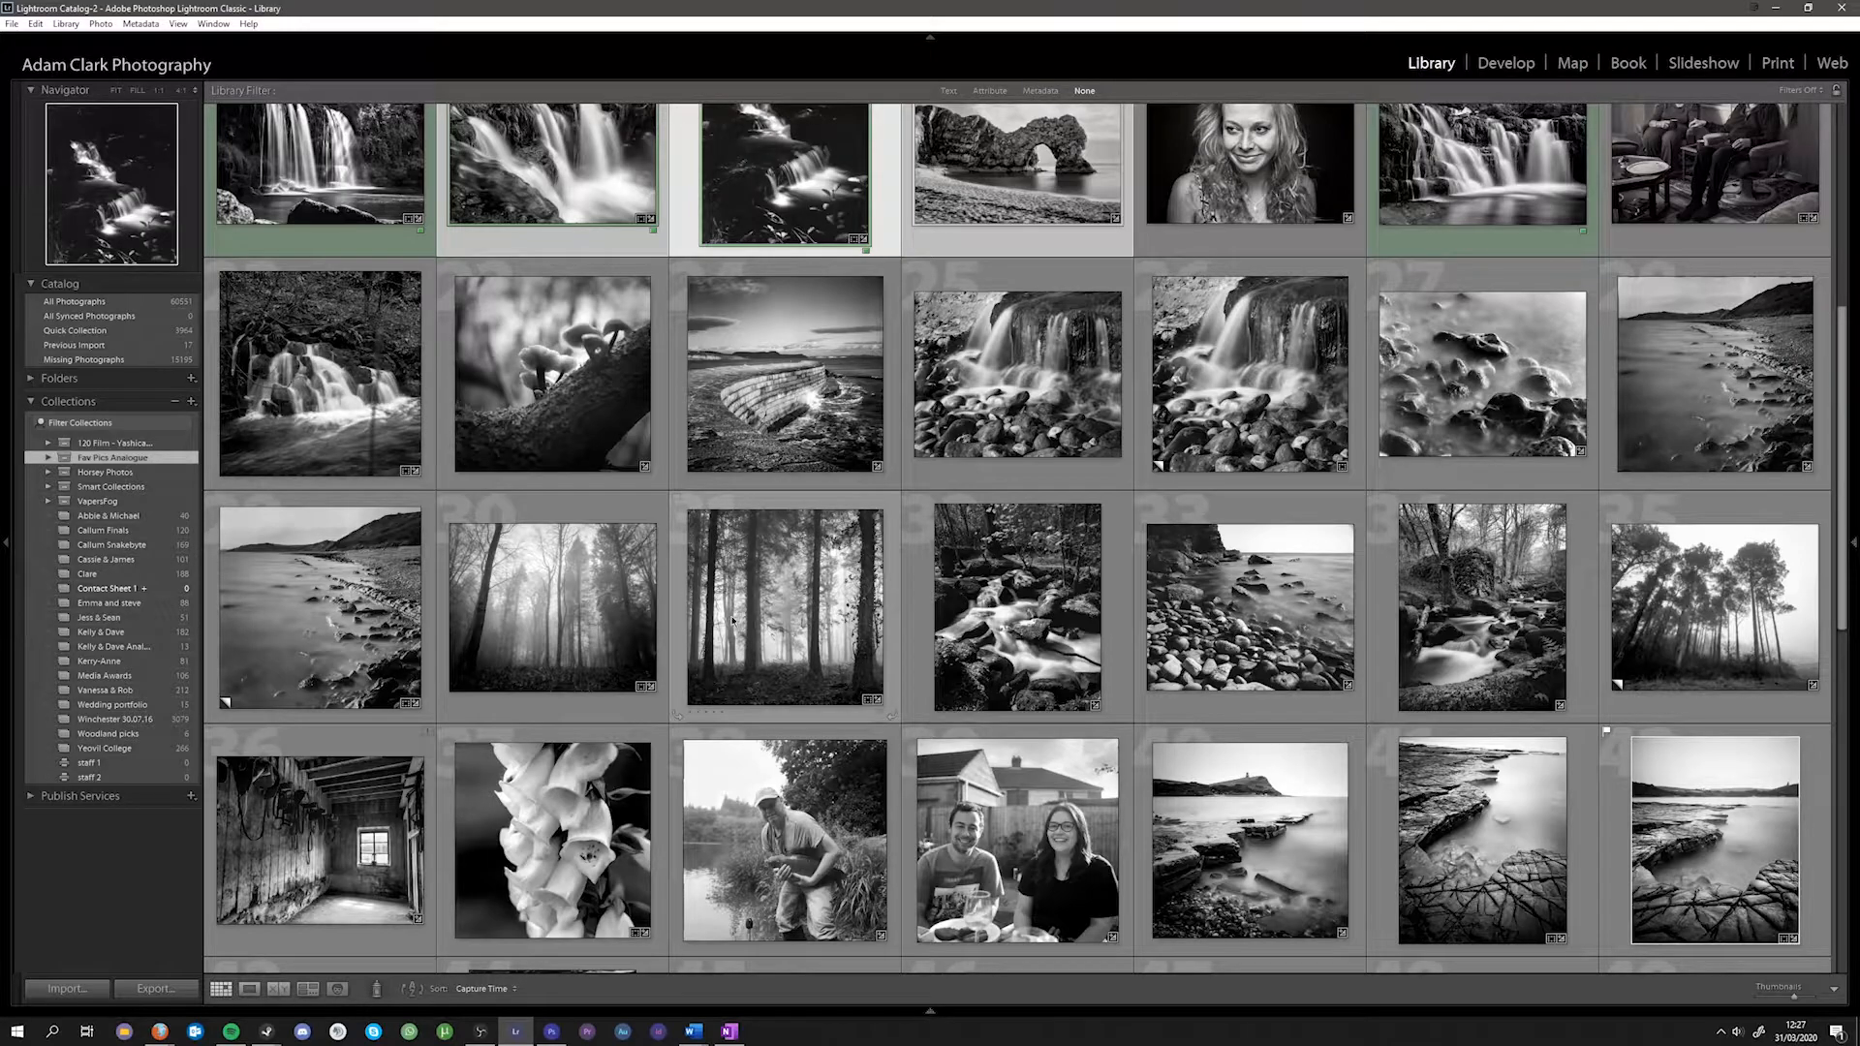
left_click(573, 618)
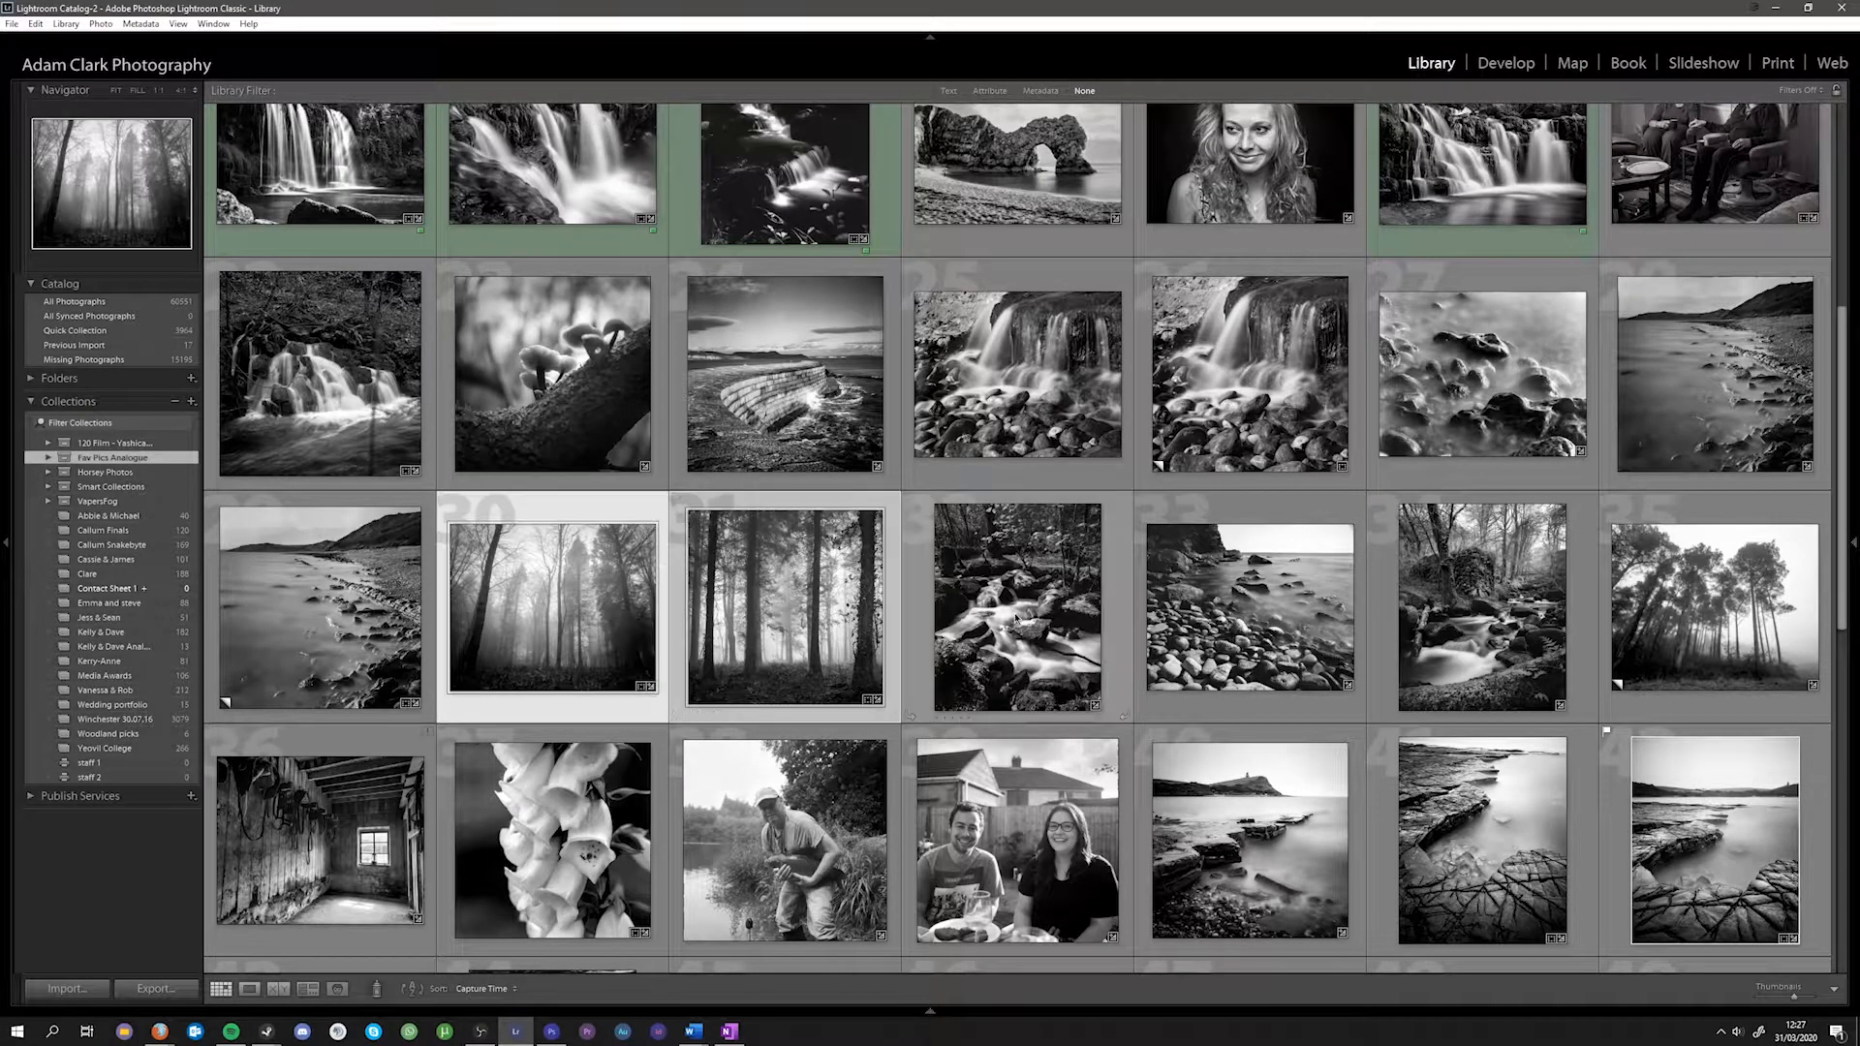
right_click(796, 598)
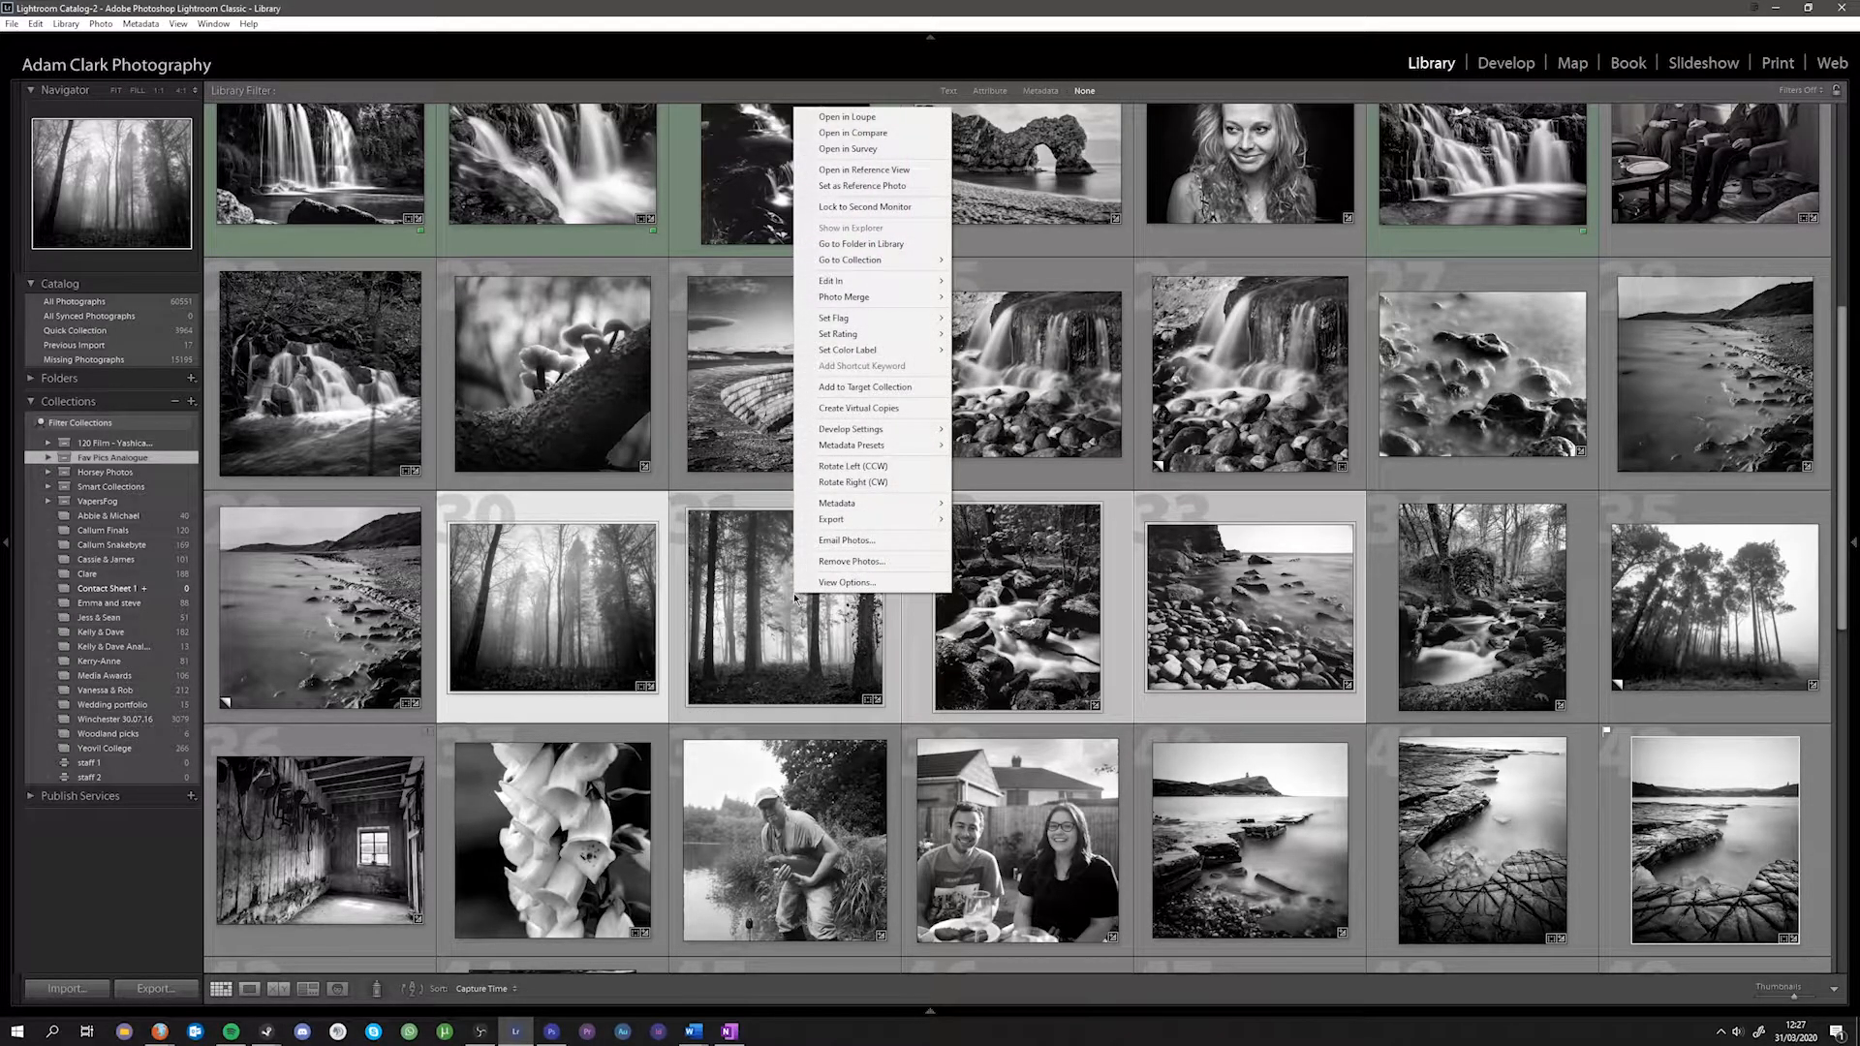
left_click(885, 387)
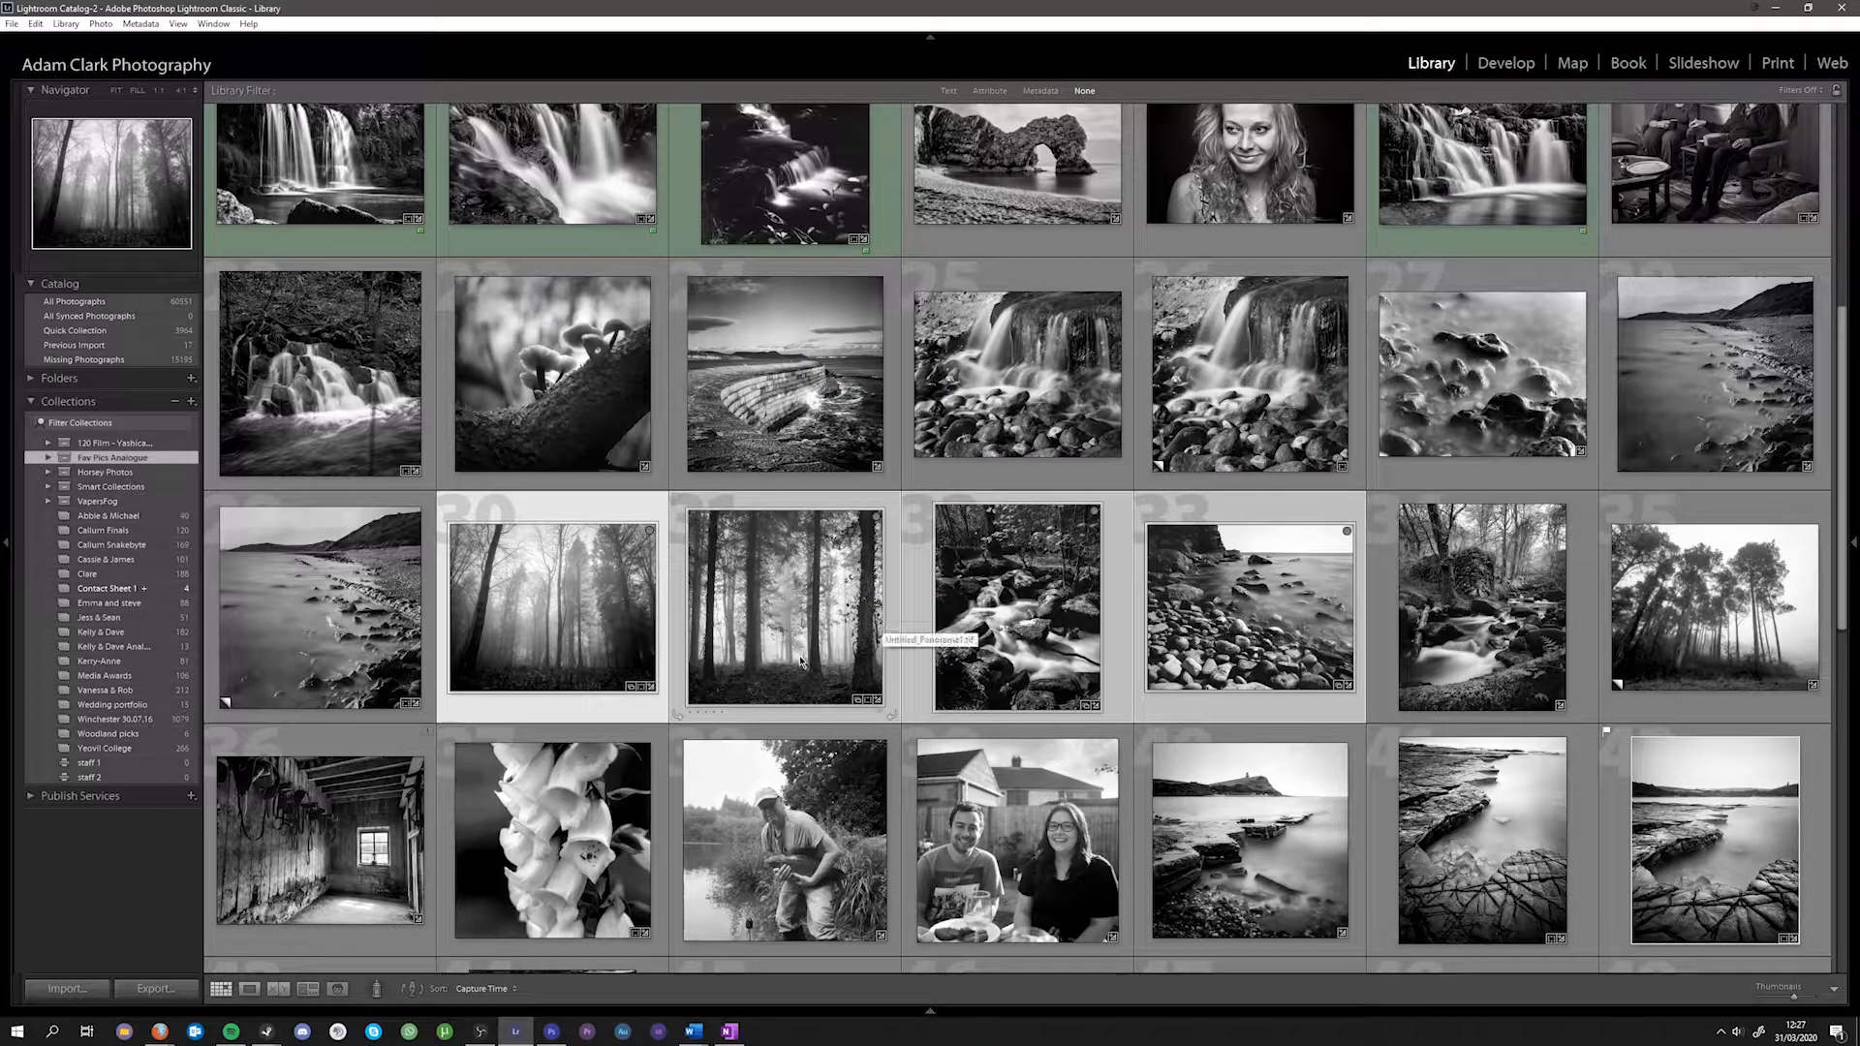
left_click(155, 590)
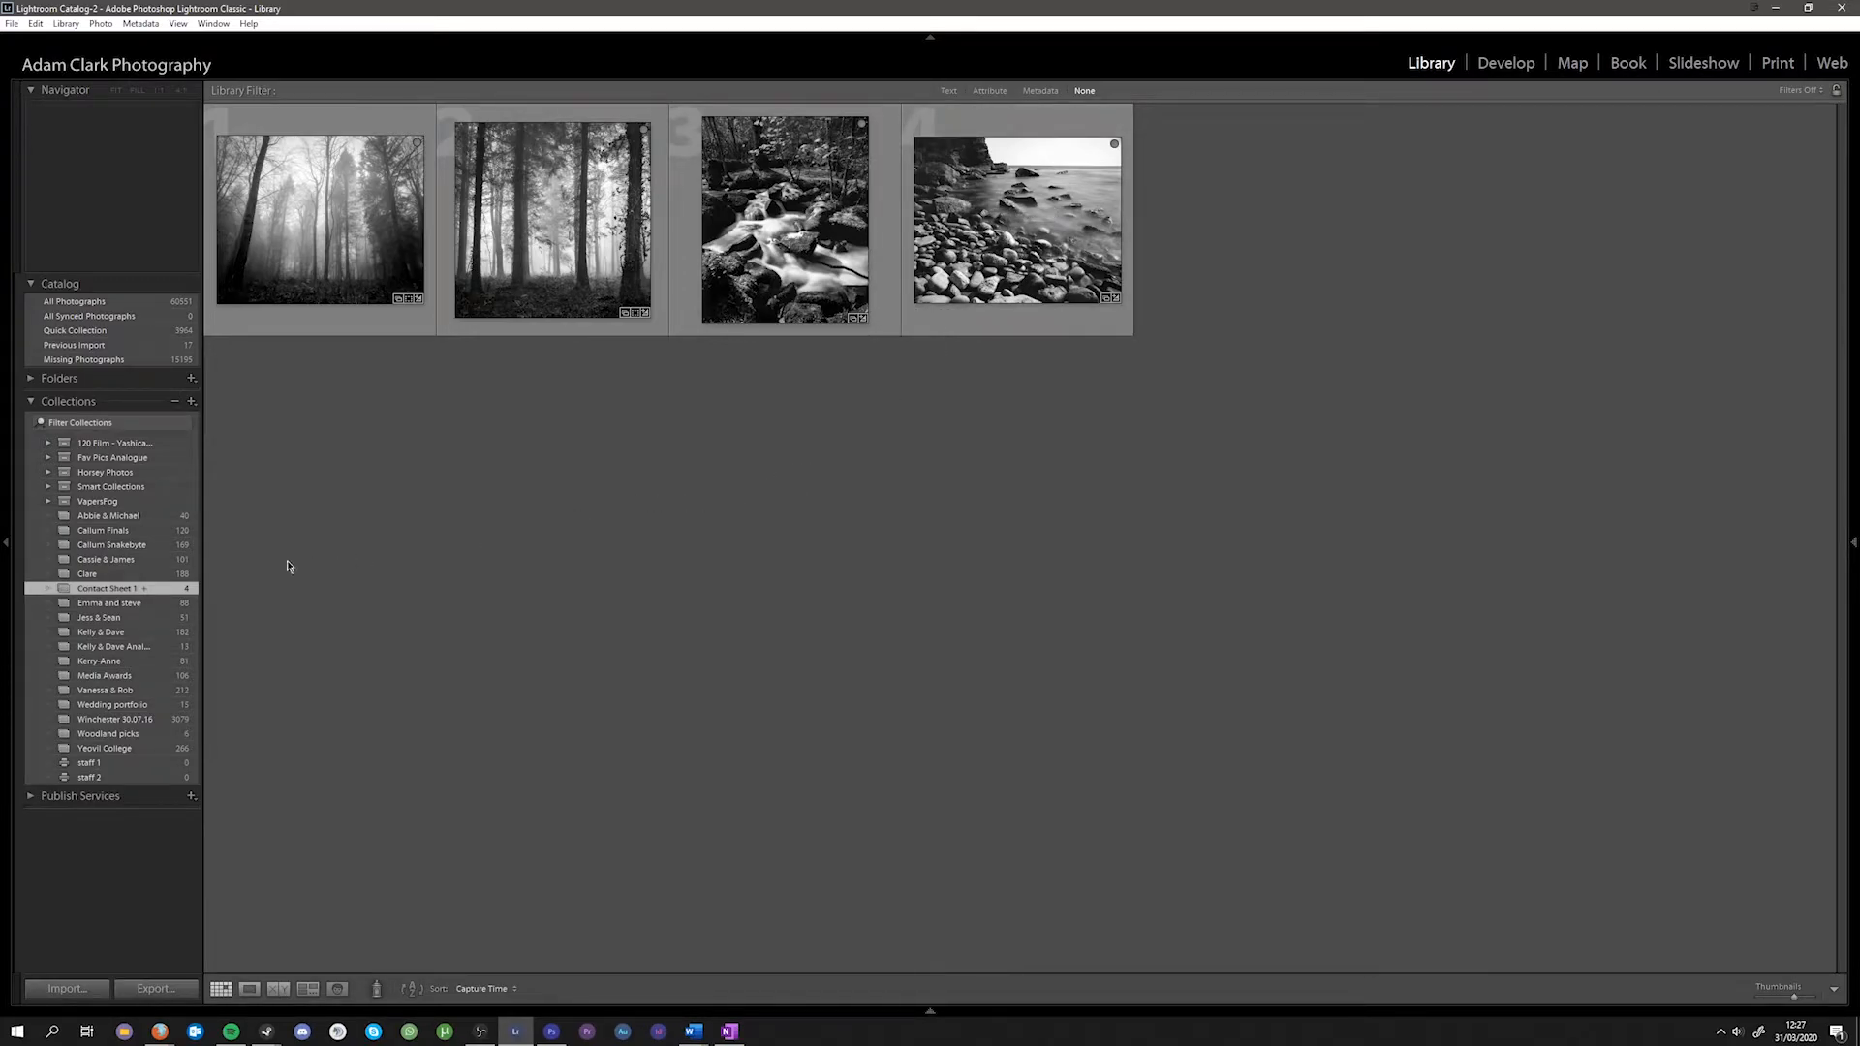
Add all photos from the Fav Pics Analogue set to the target collection.
left_click(98, 459)
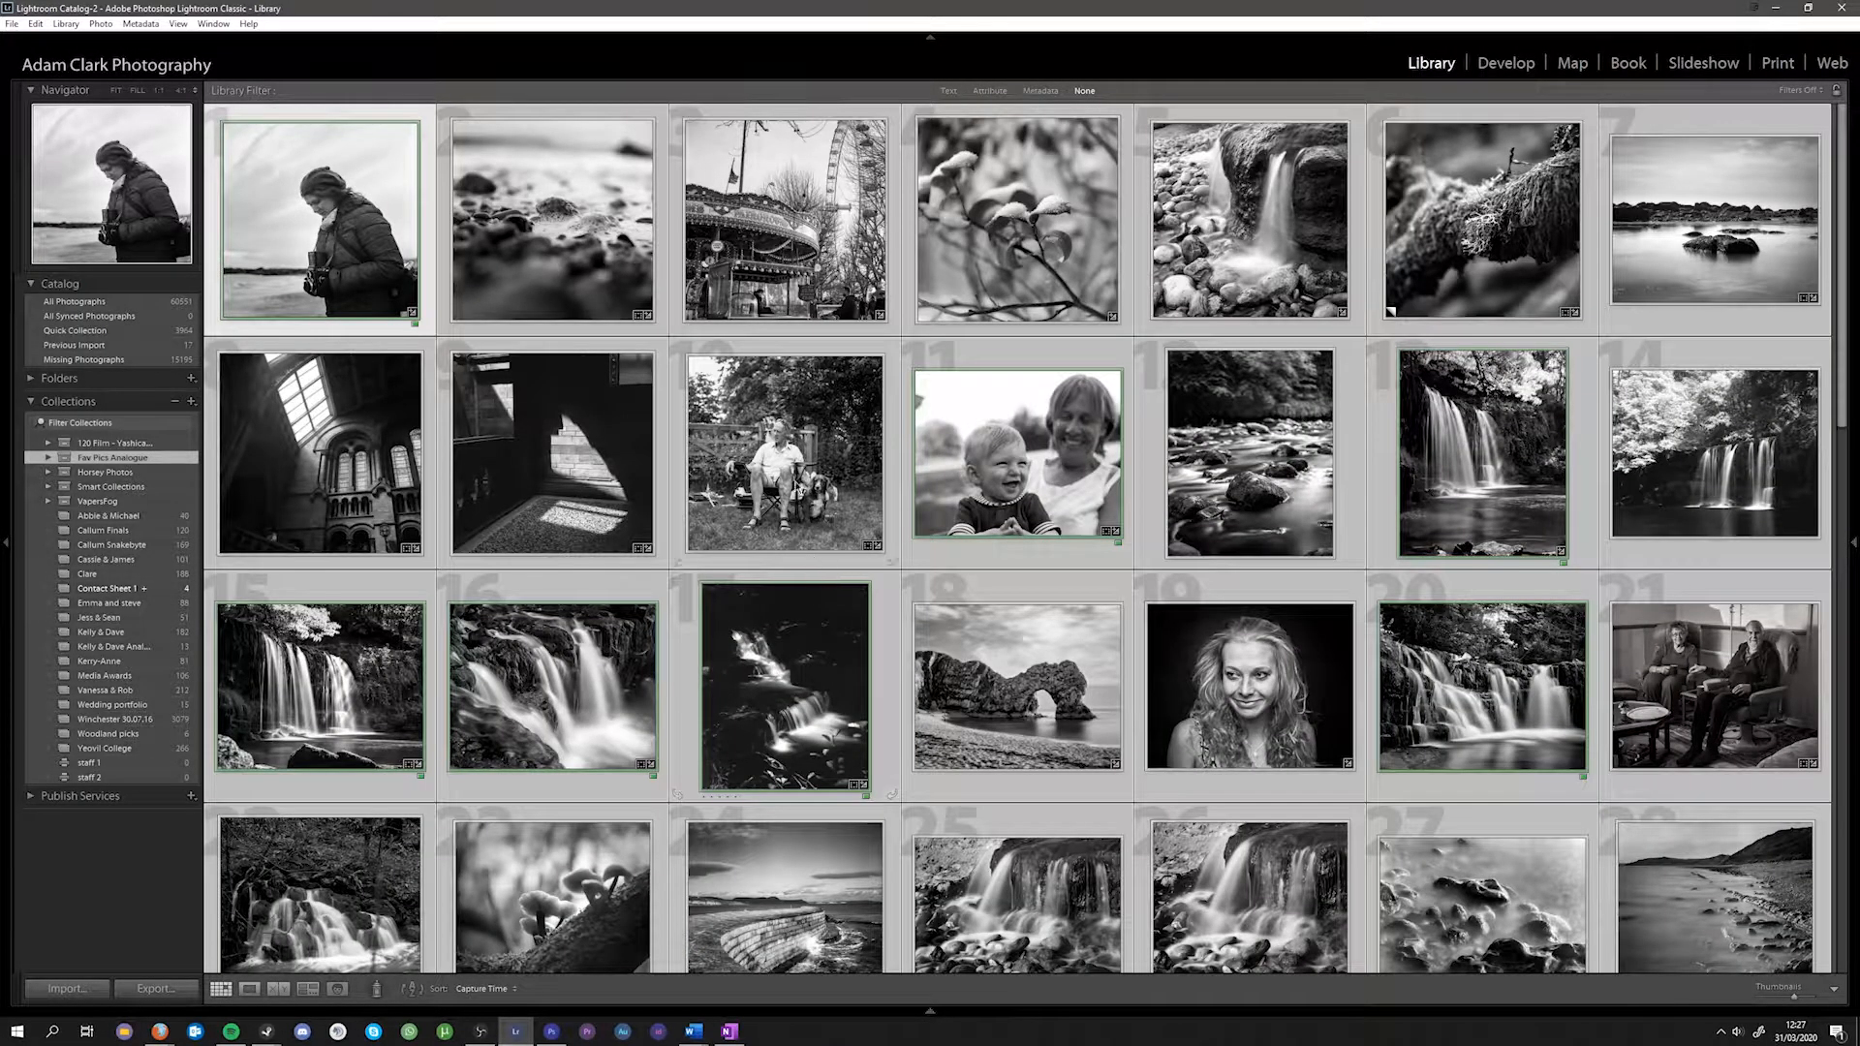
right_click(794, 467)
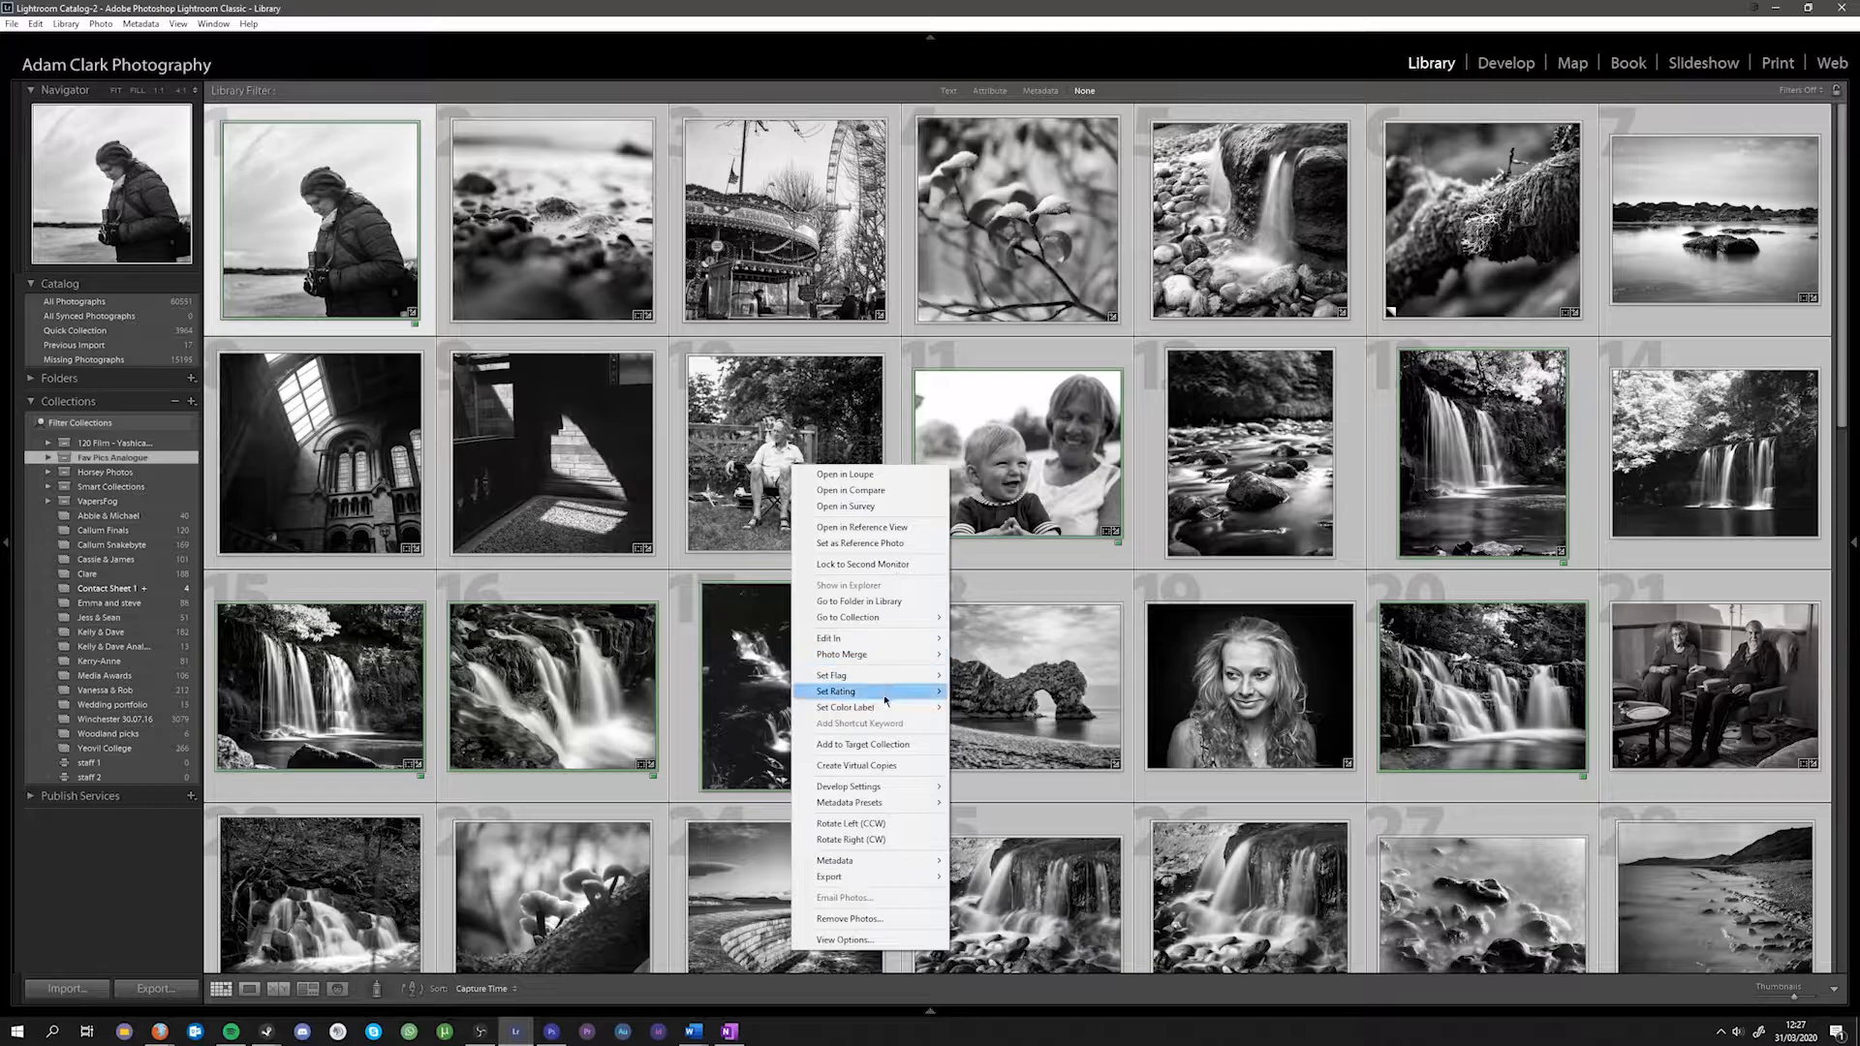
left_click(881, 747)
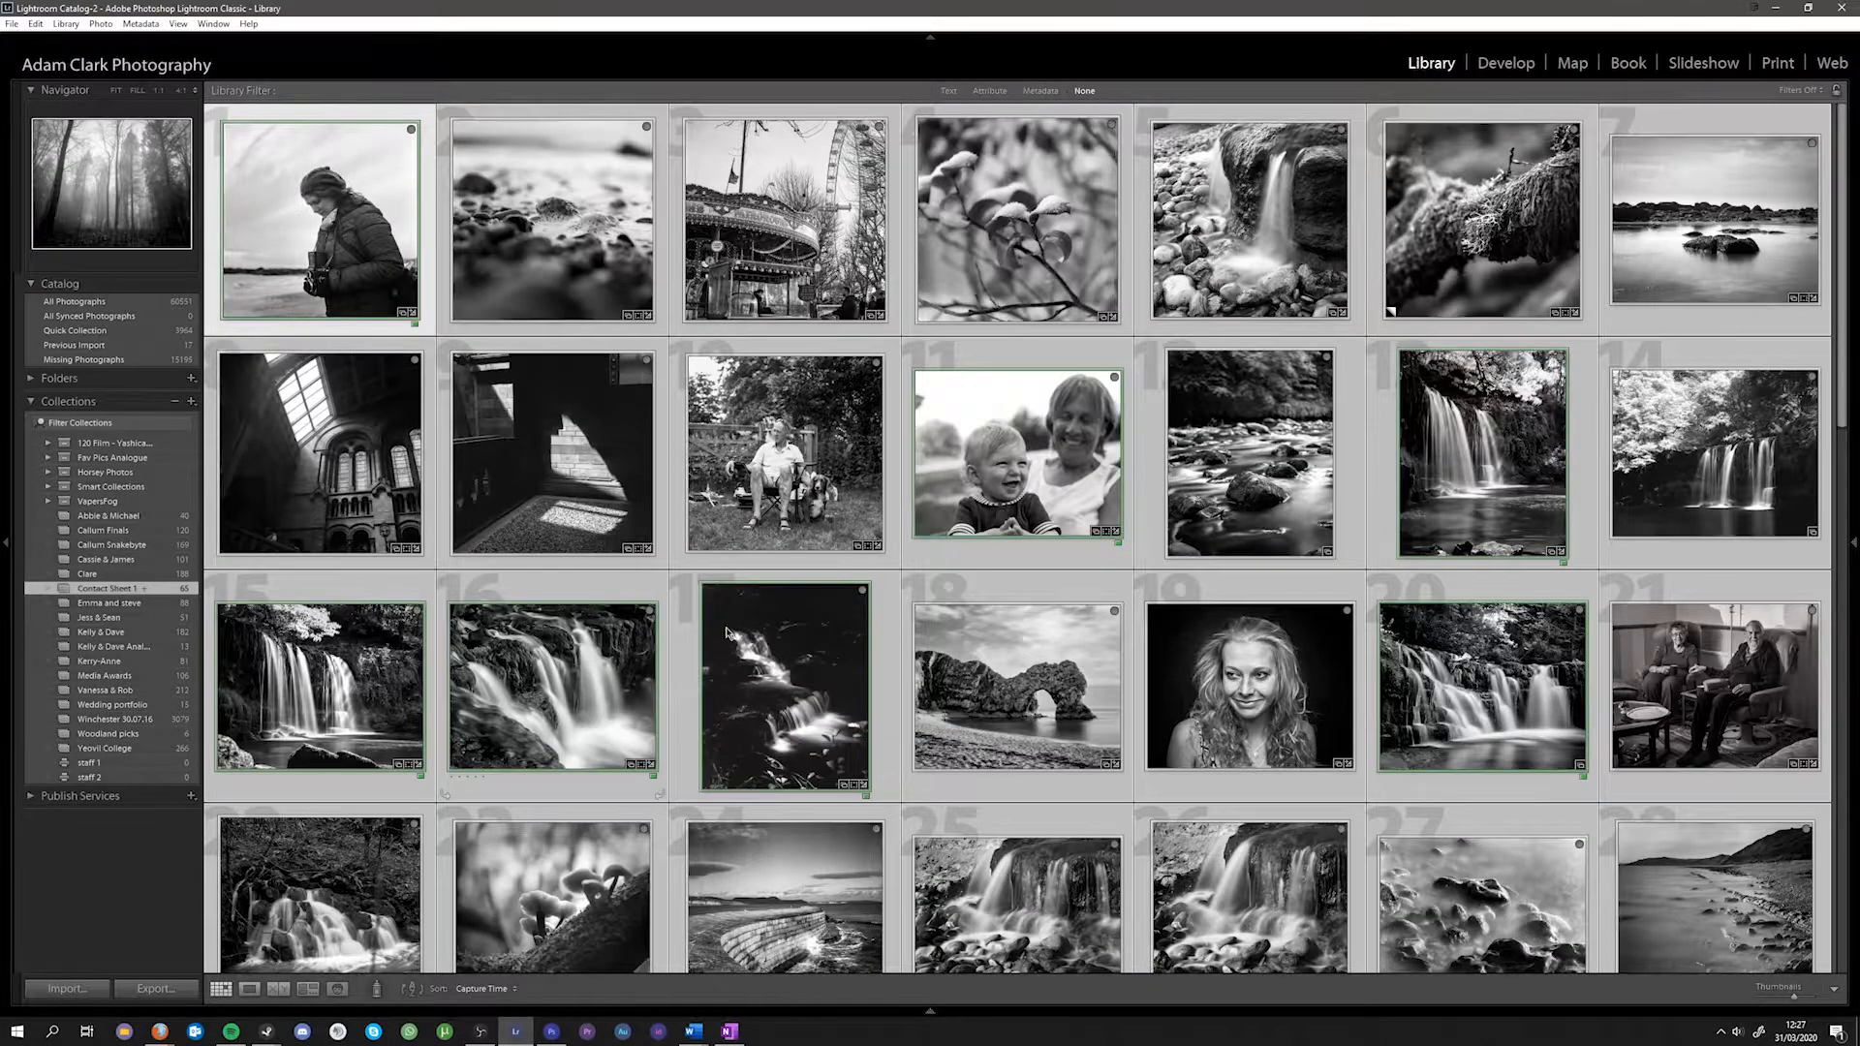
Open the rock arch photo in the Print module with the filmstrip shown, and use the Single Image / Contact Sheet layout.
left_click(995, 676)
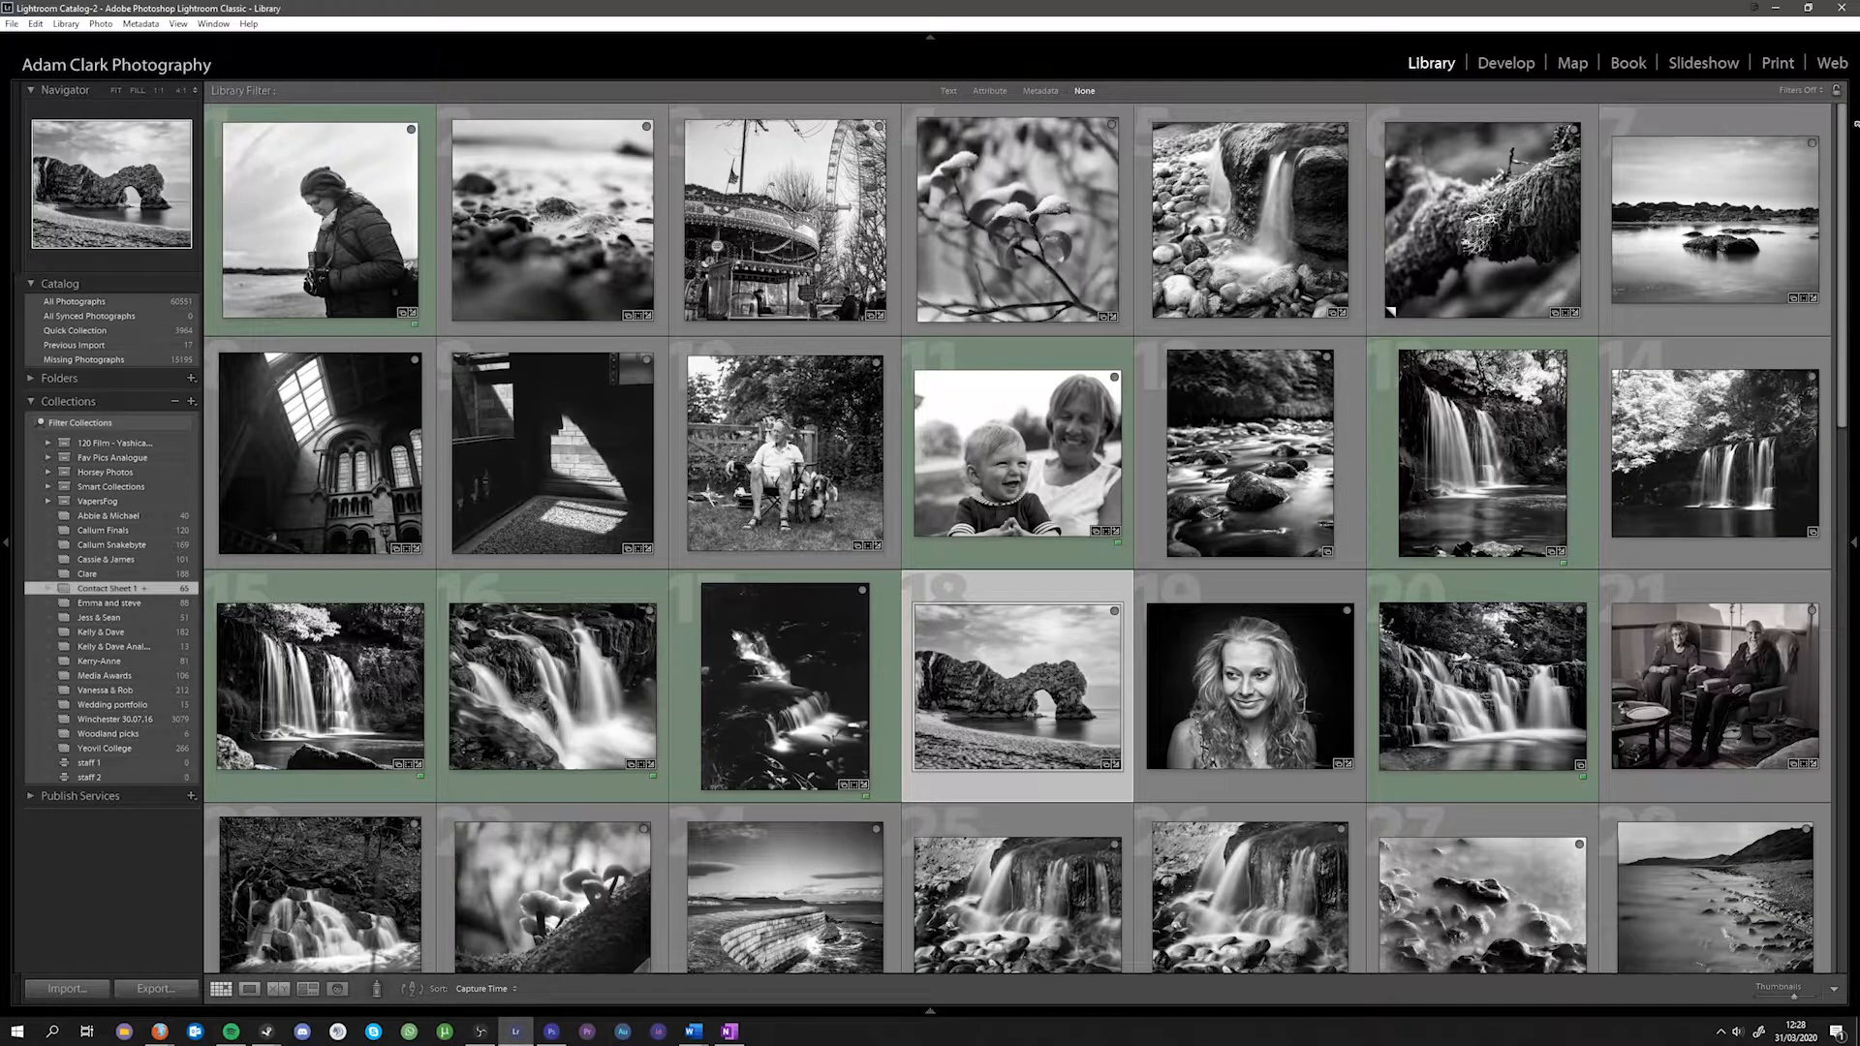
left_click(1778, 64)
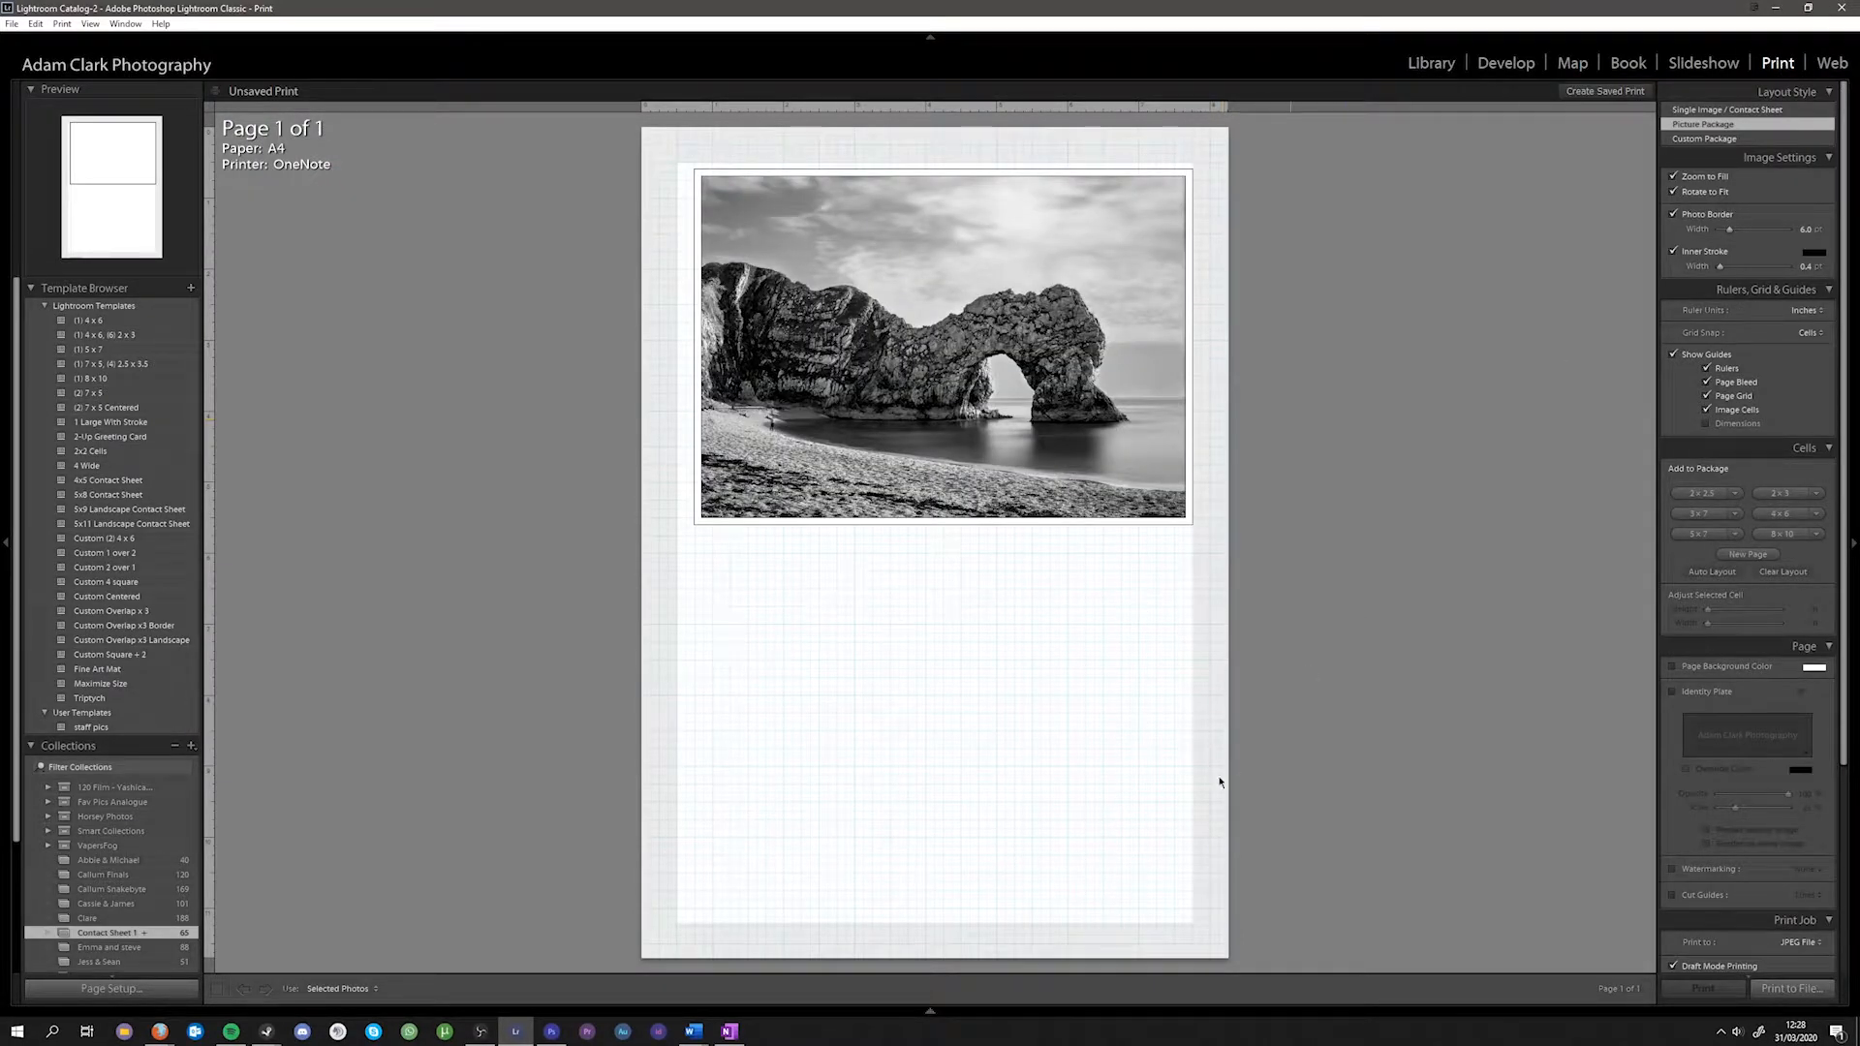
left_click(978, 1017)
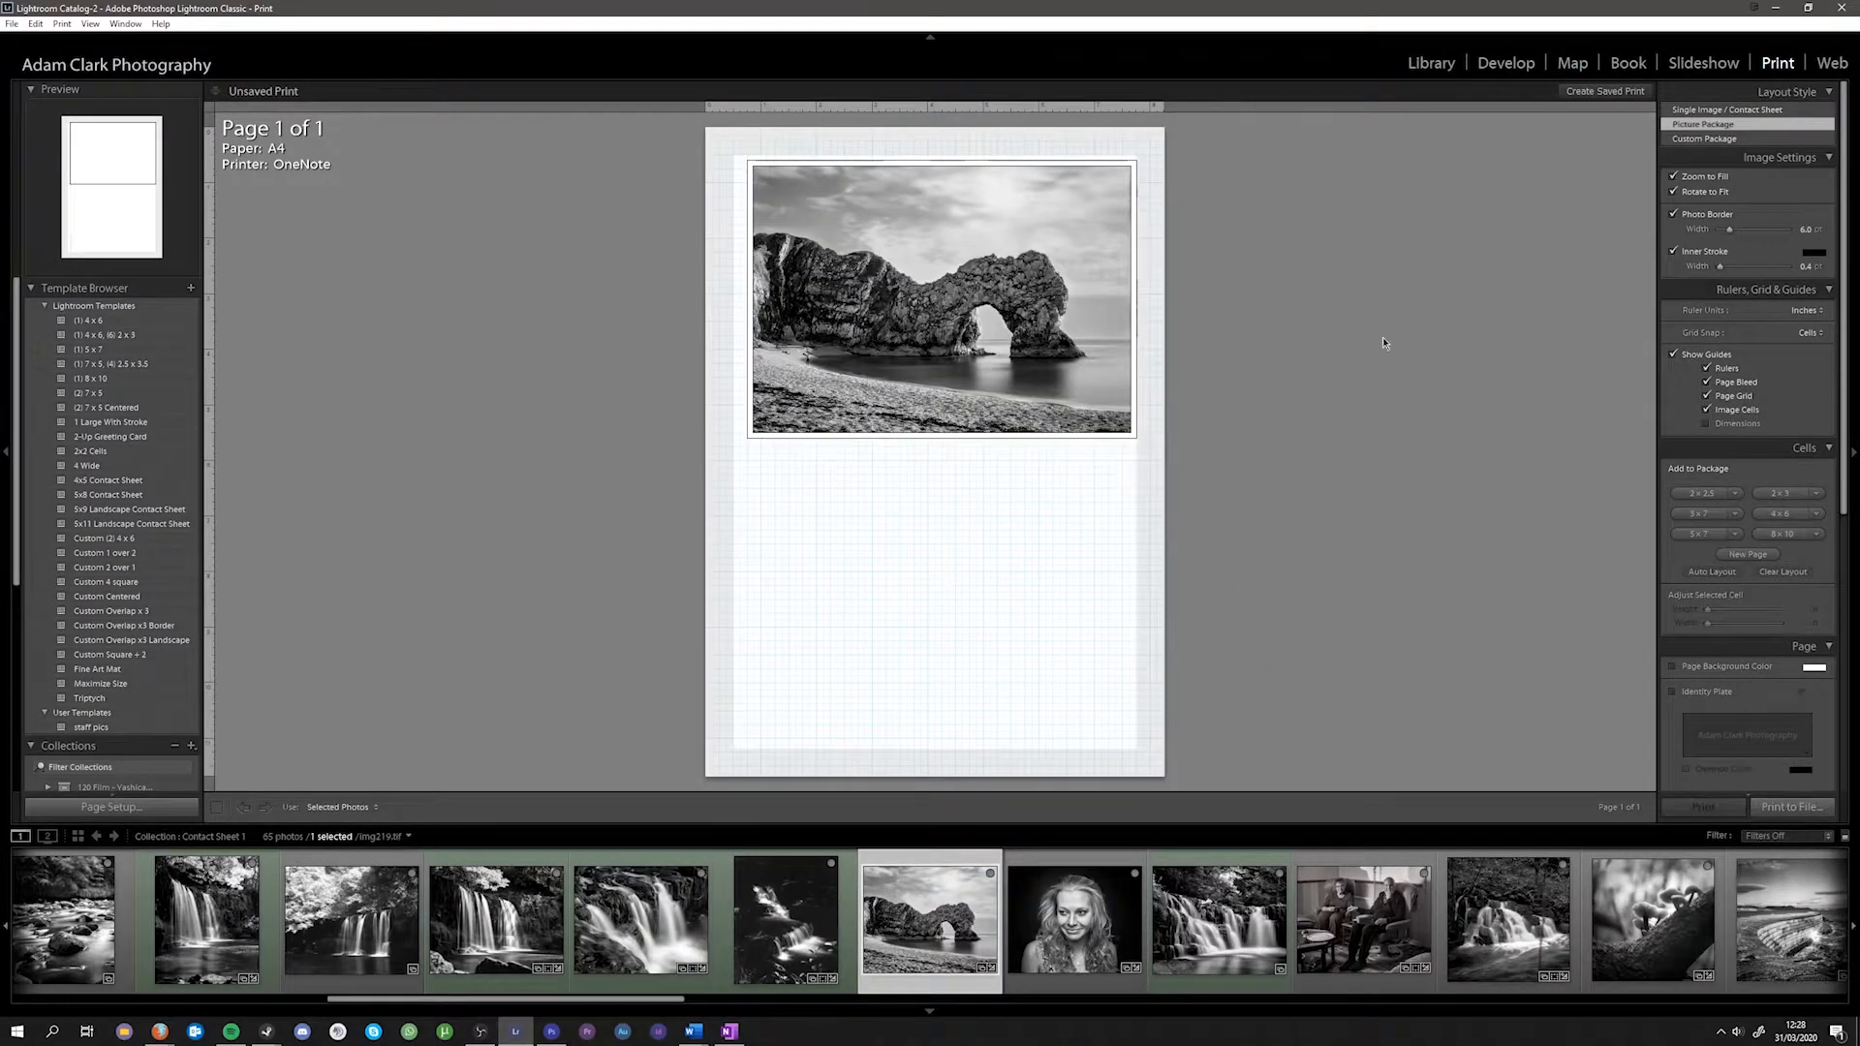
left_click(1764, 112)
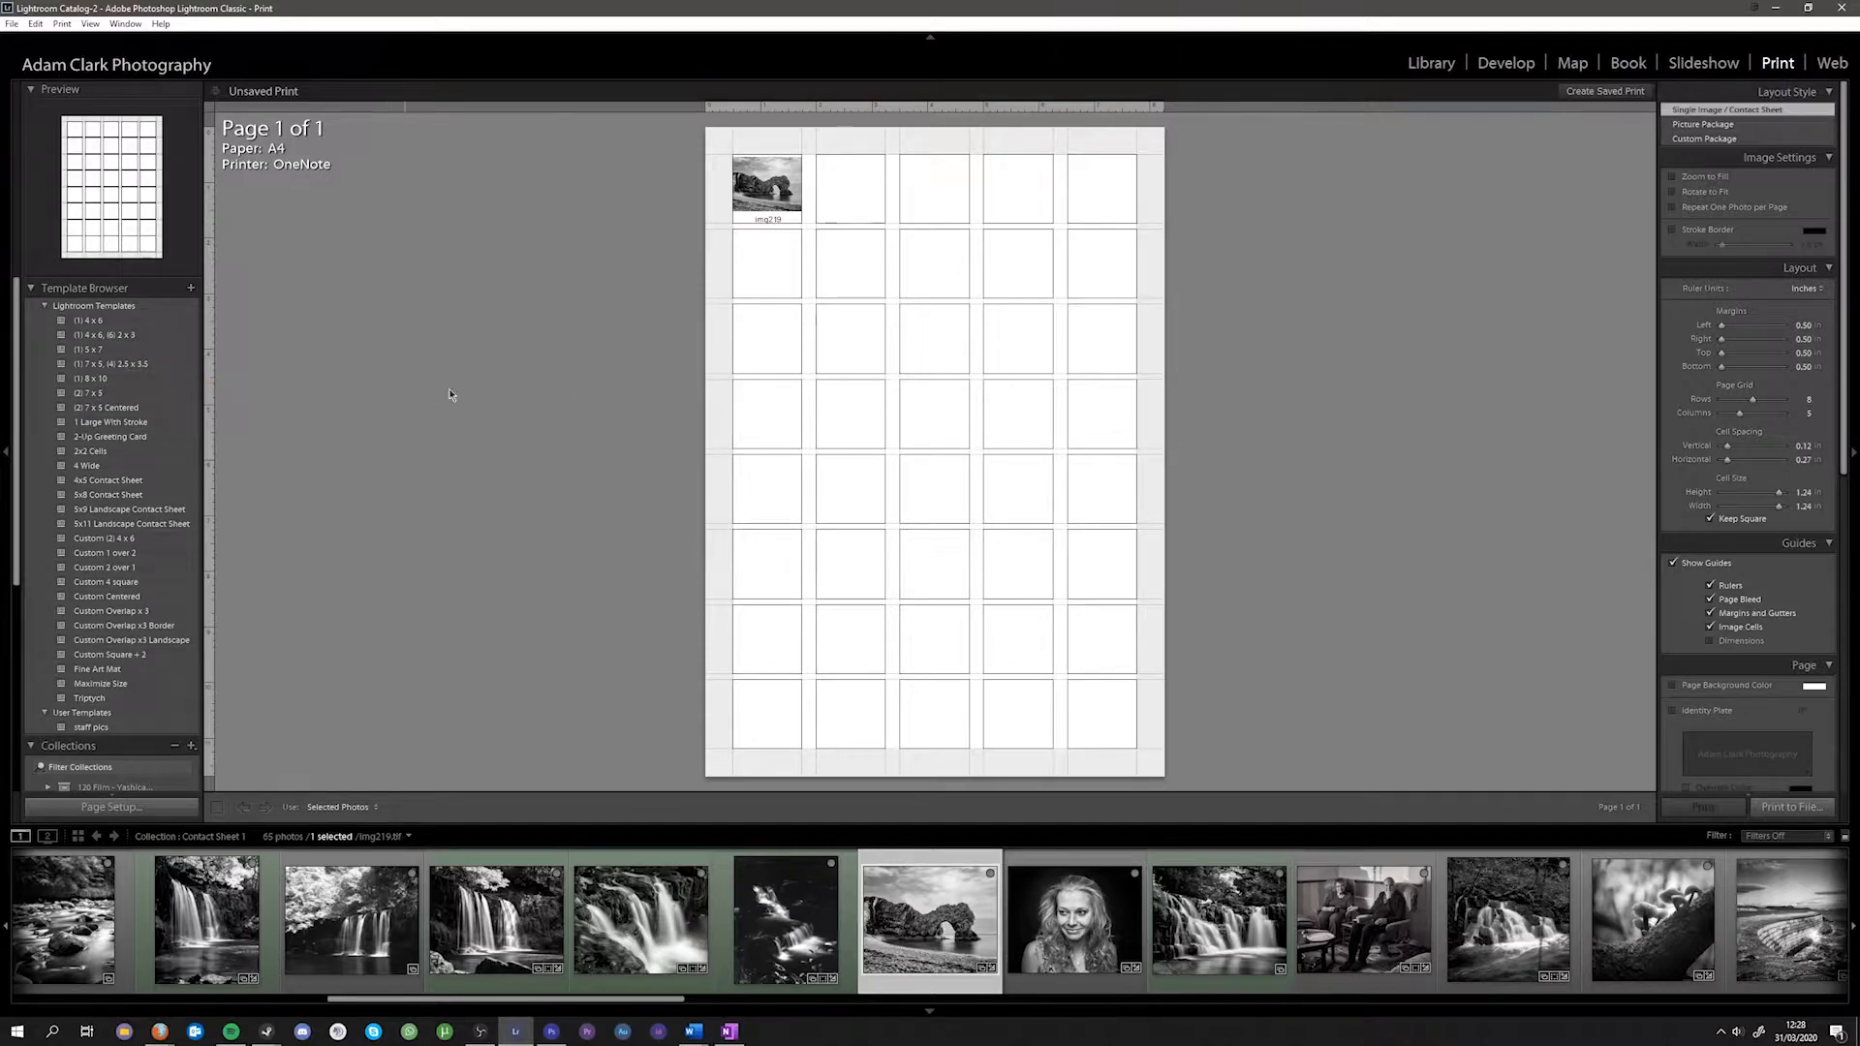
left_click_drag(968, 252, 966, 257)
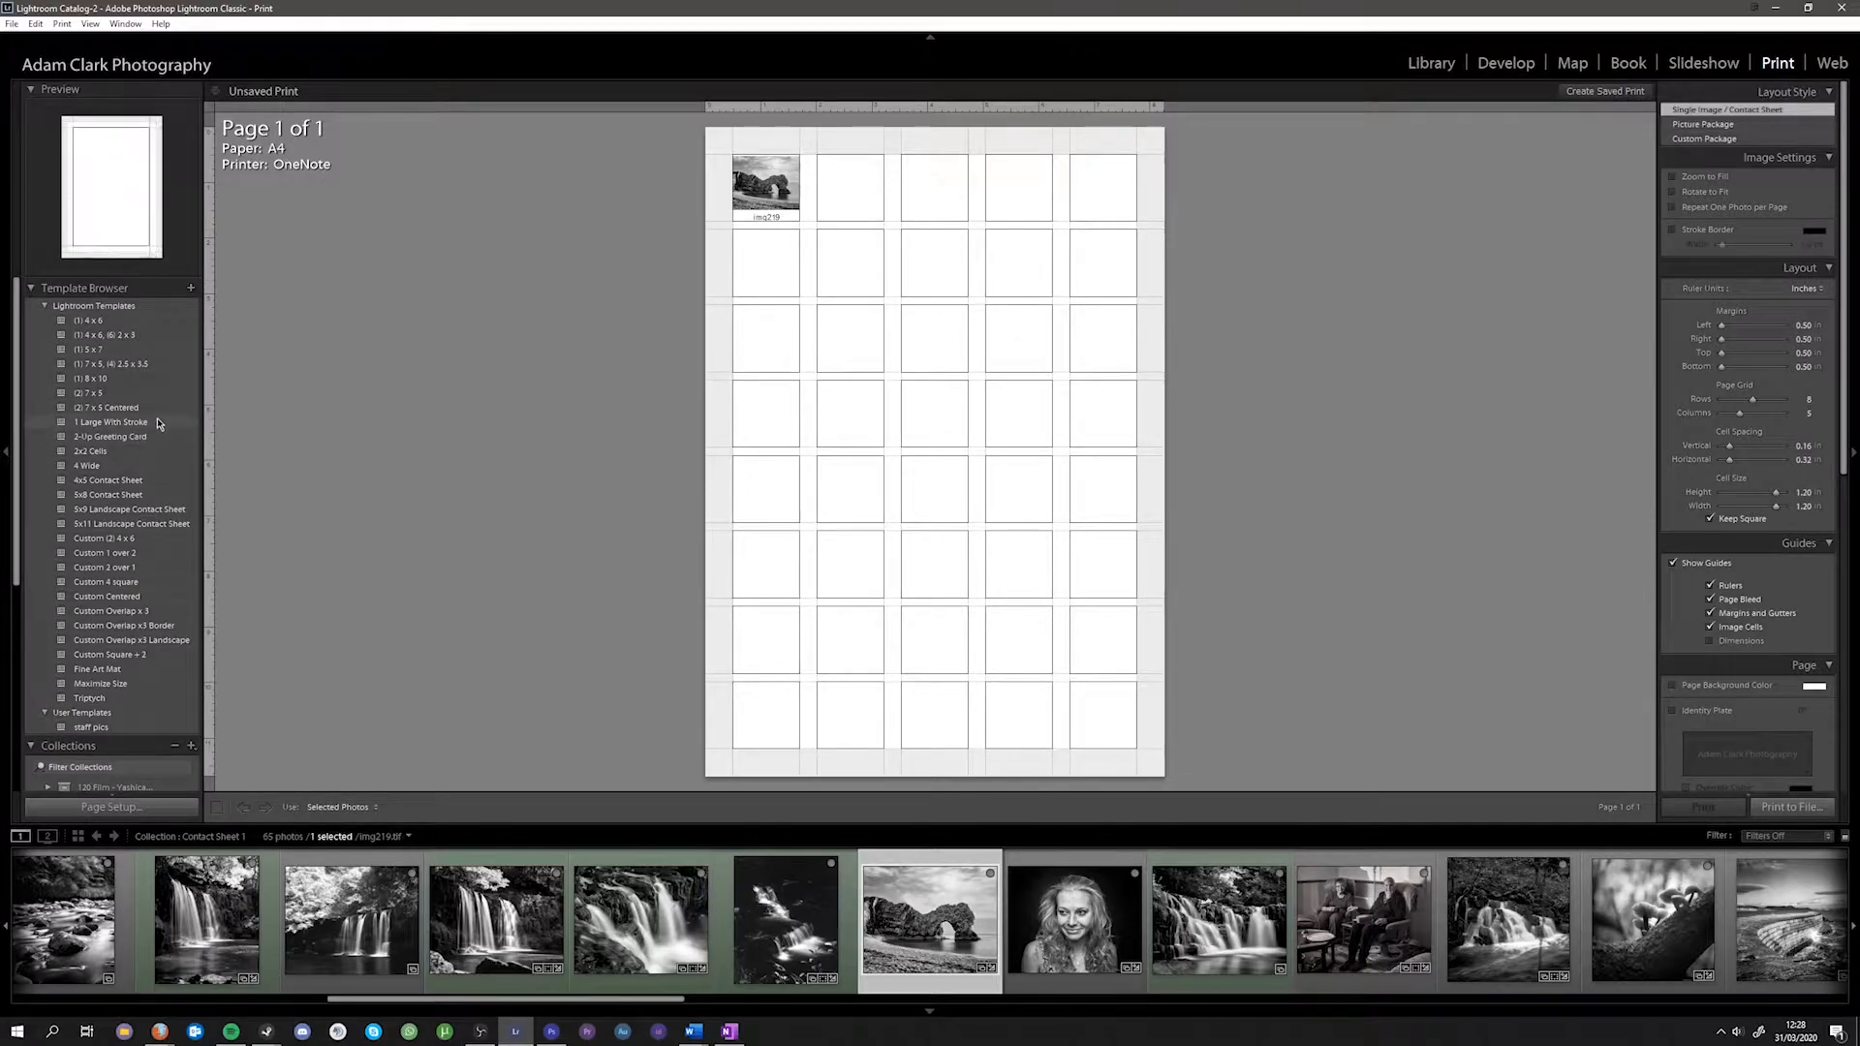
Apply the 5x8 Contact Sheet template and fill its cells with all photos from the collection.
left_click(150, 339)
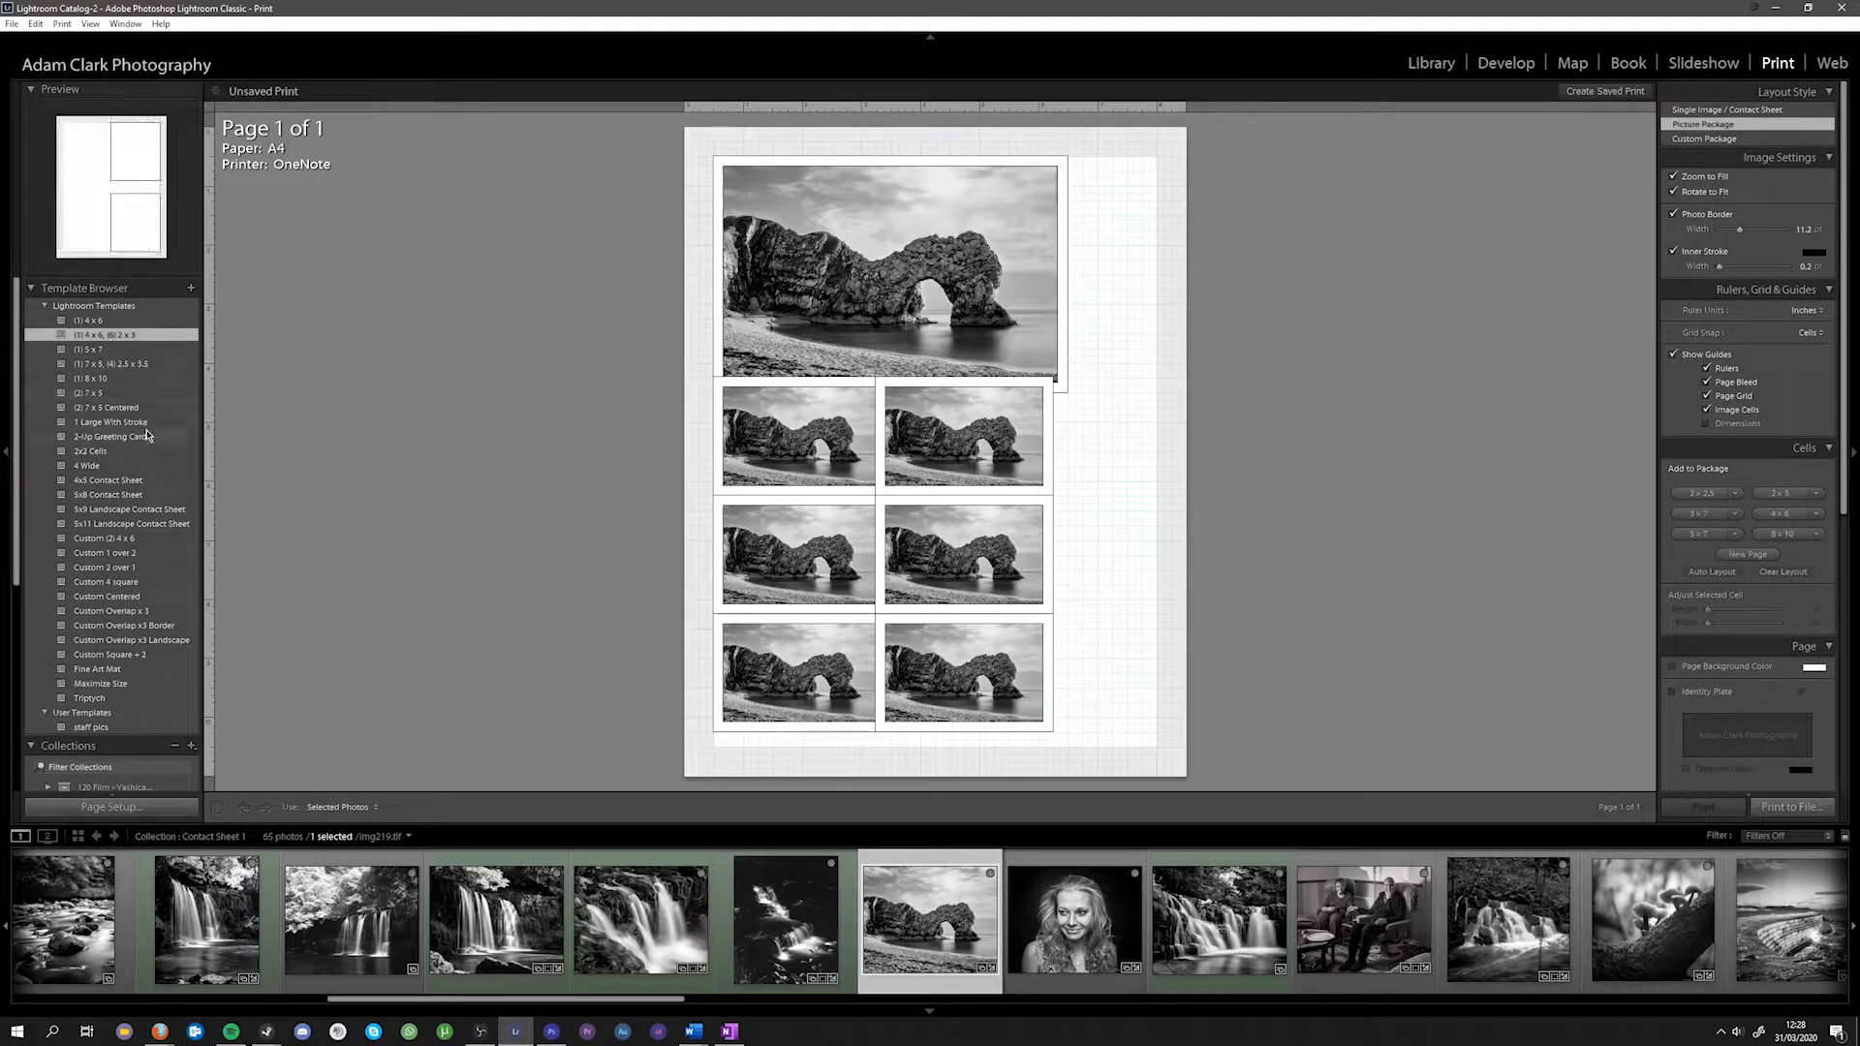
left_click(107, 483)
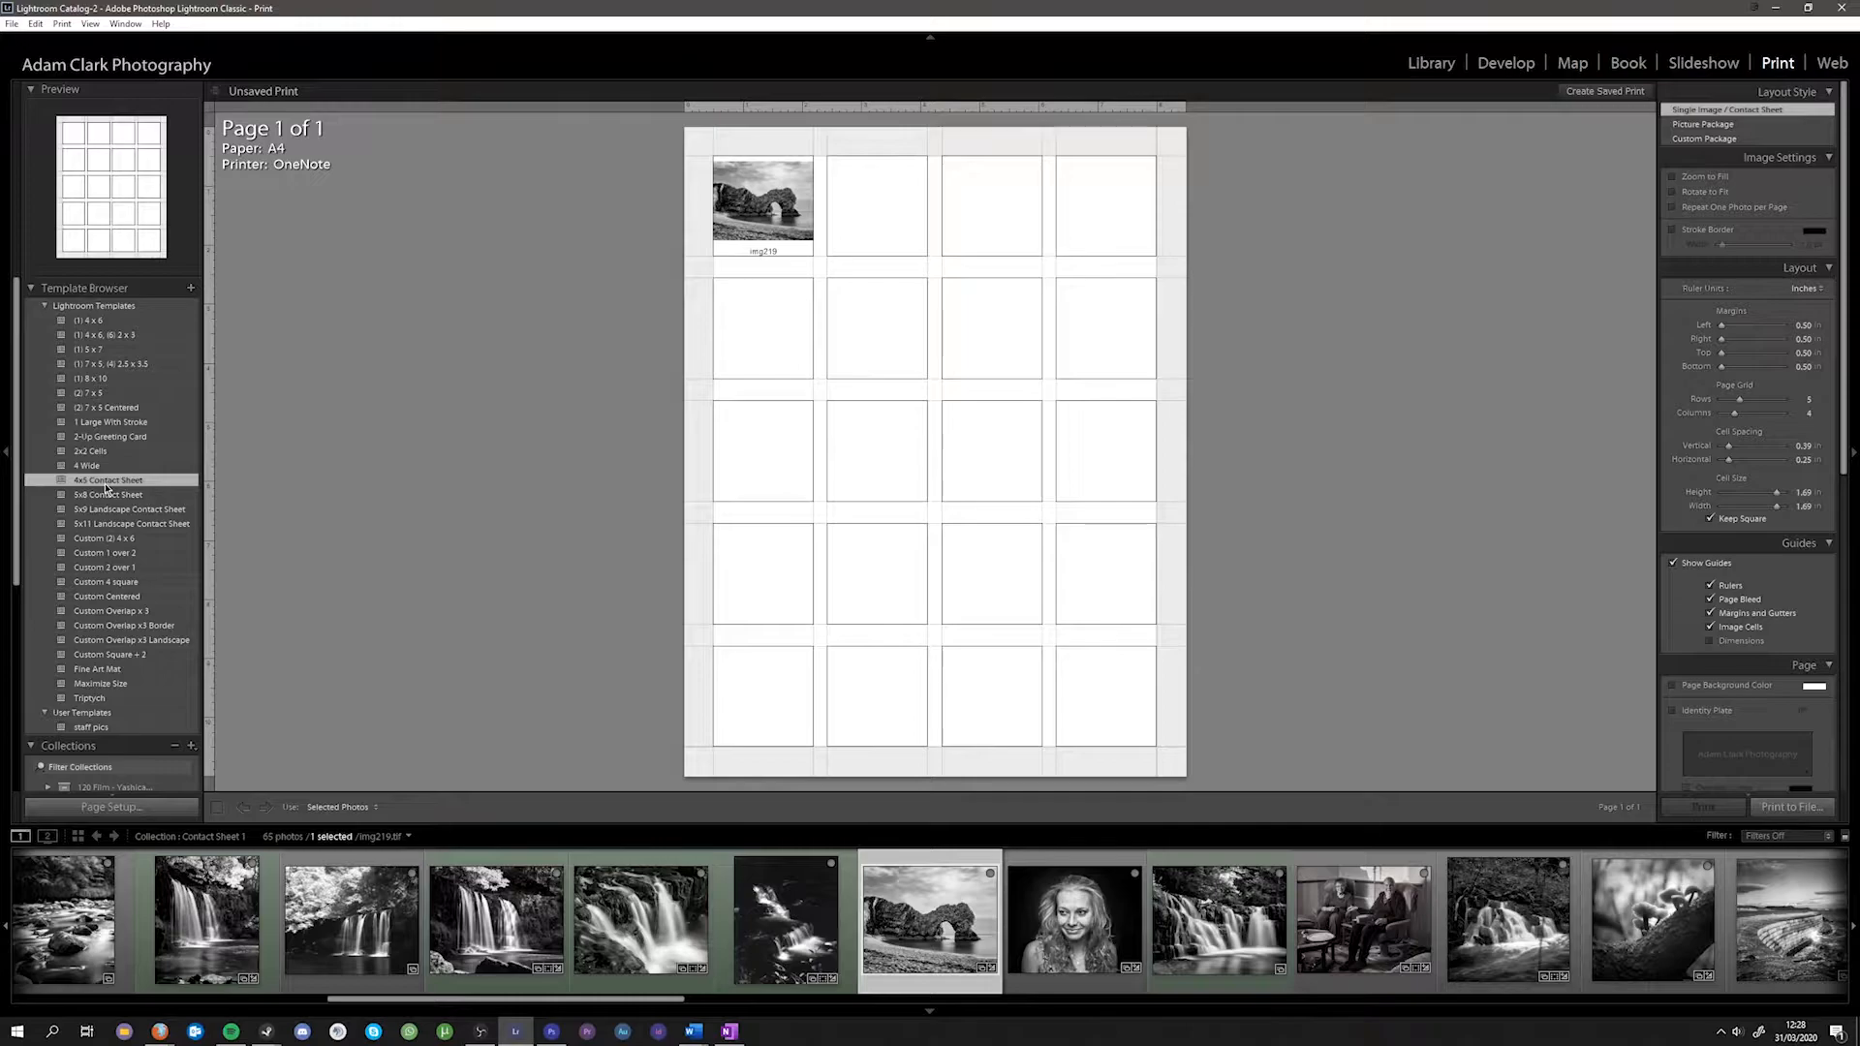
left_click(128, 495)
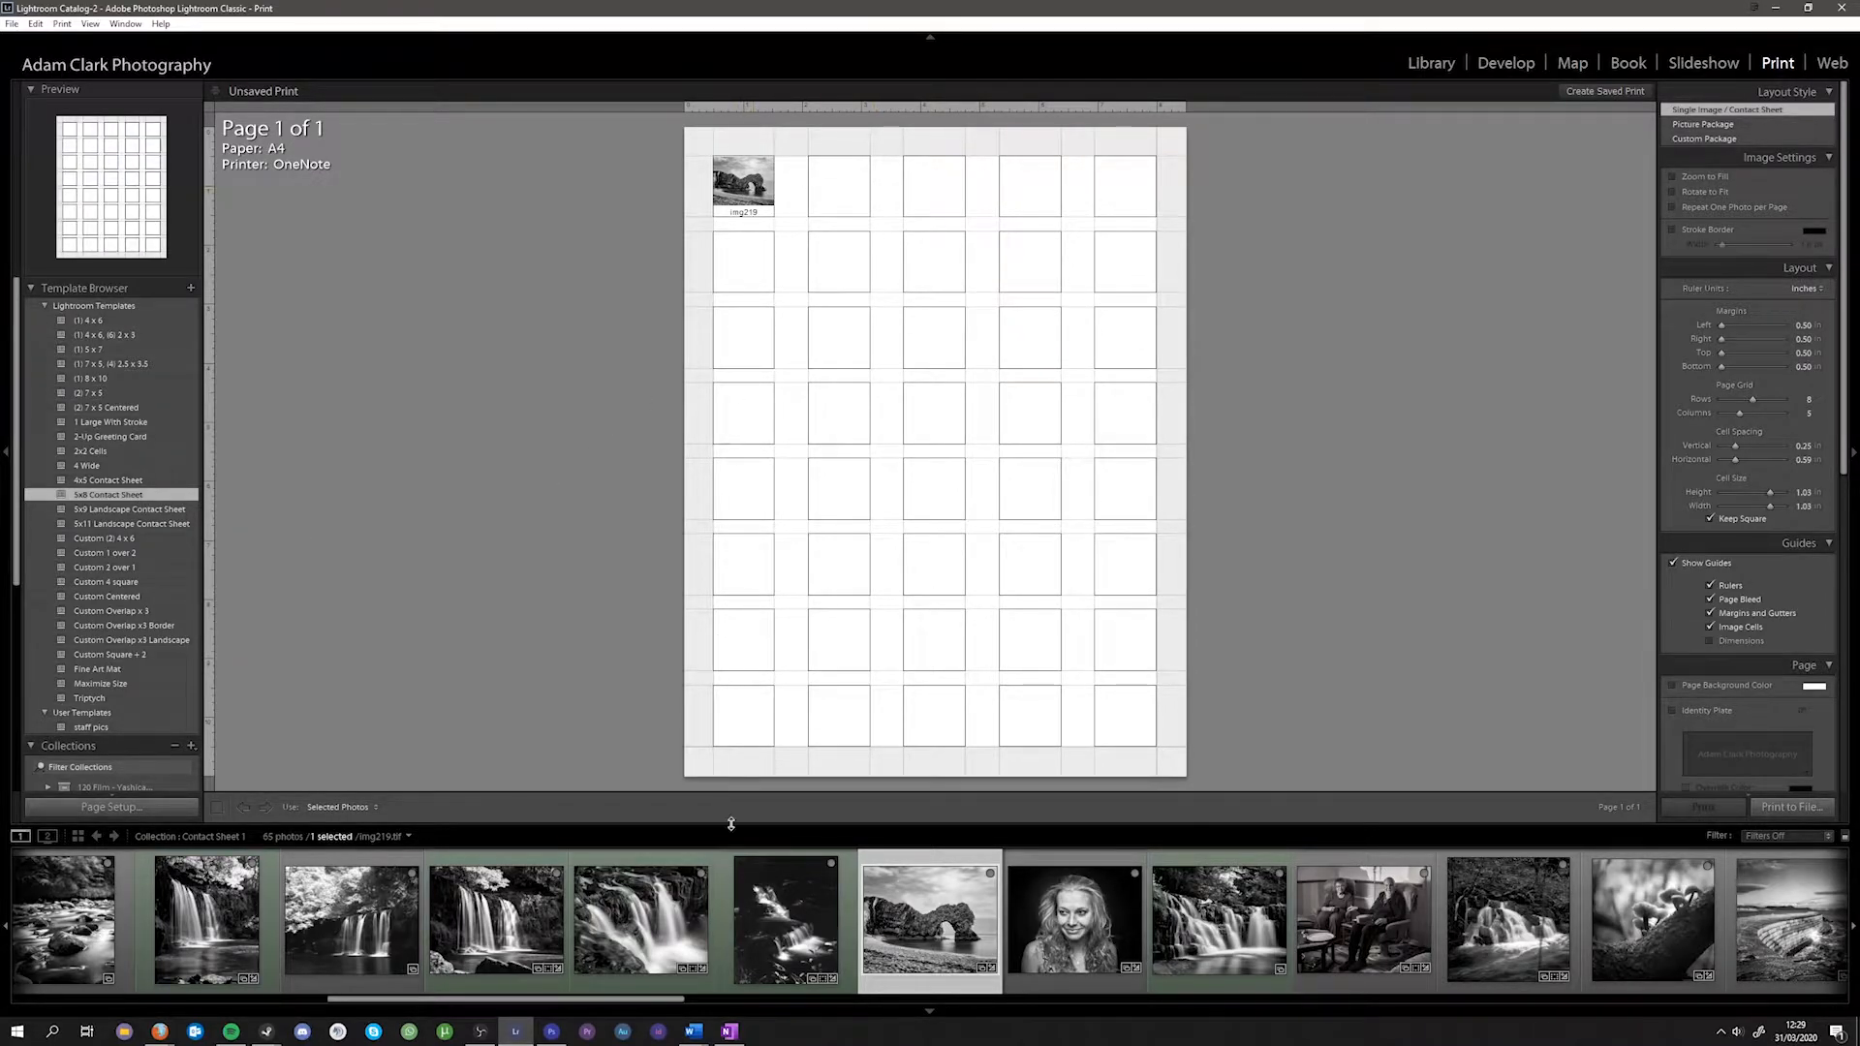
key("ctrl+a")
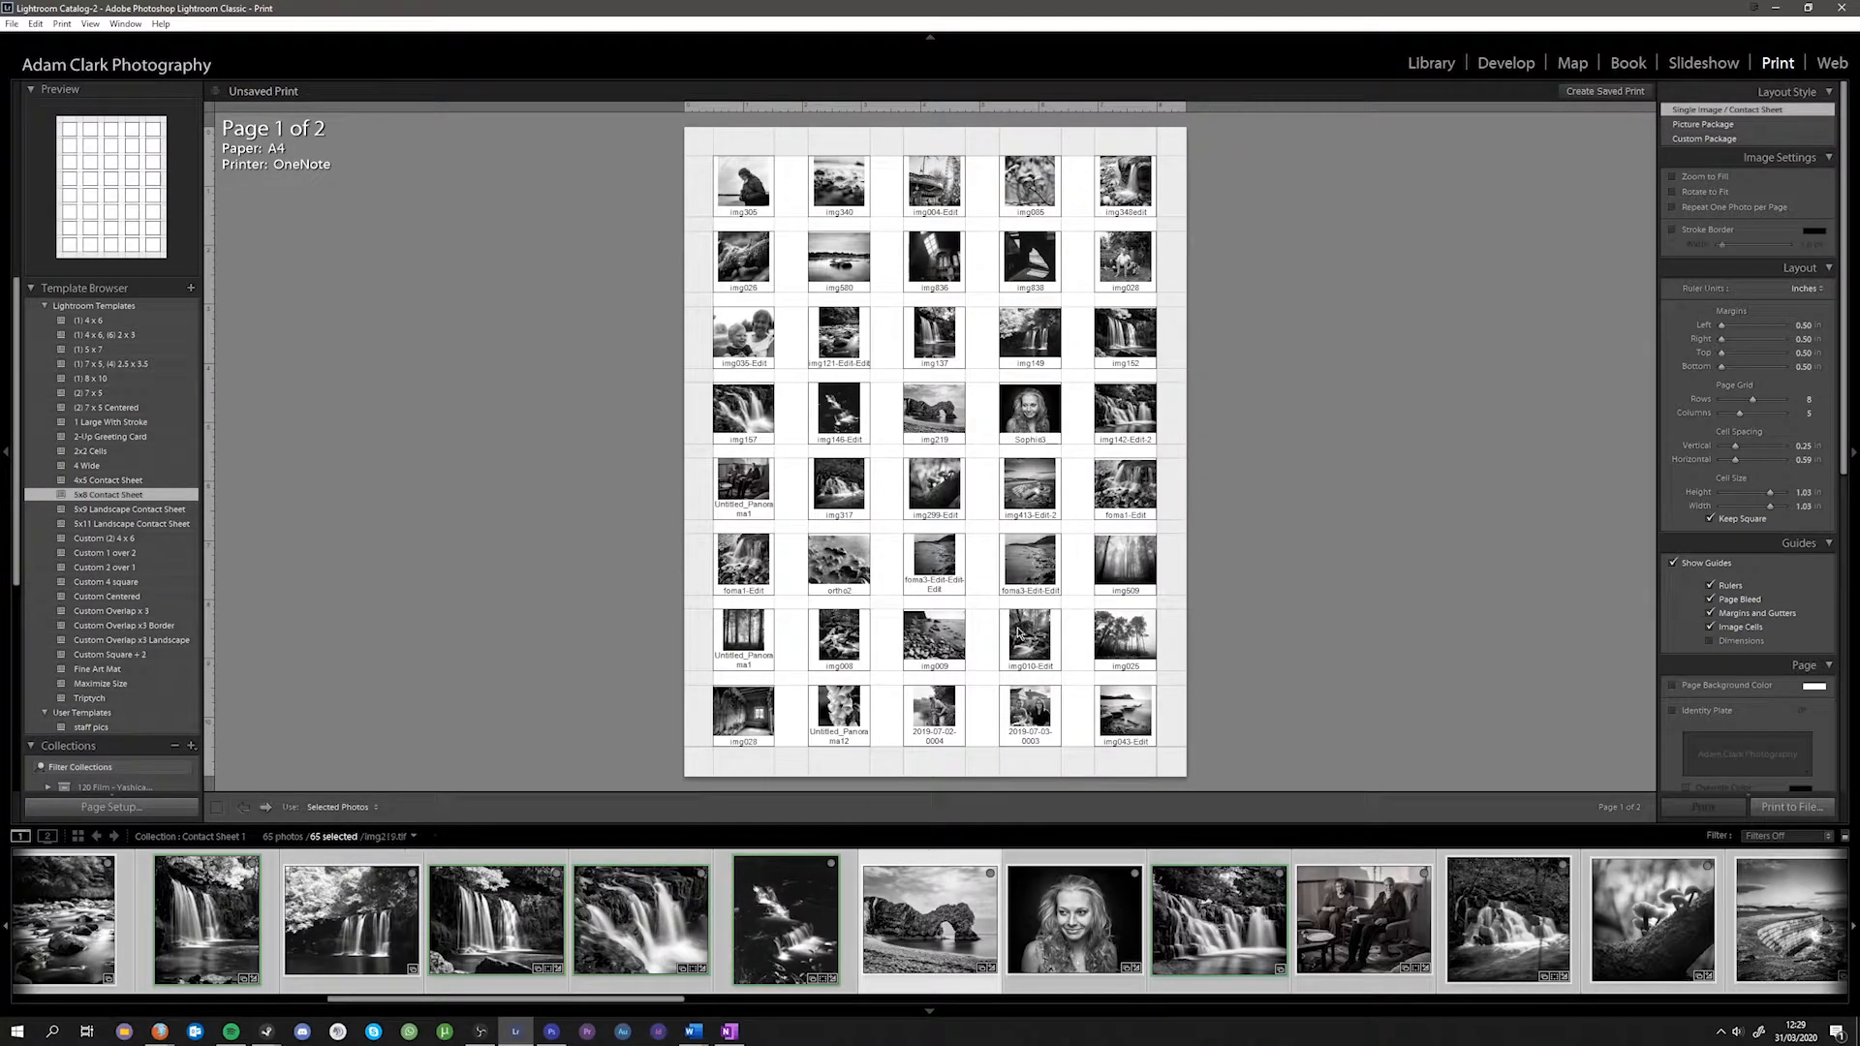
left_click_drag(546, 998, 322, 973)
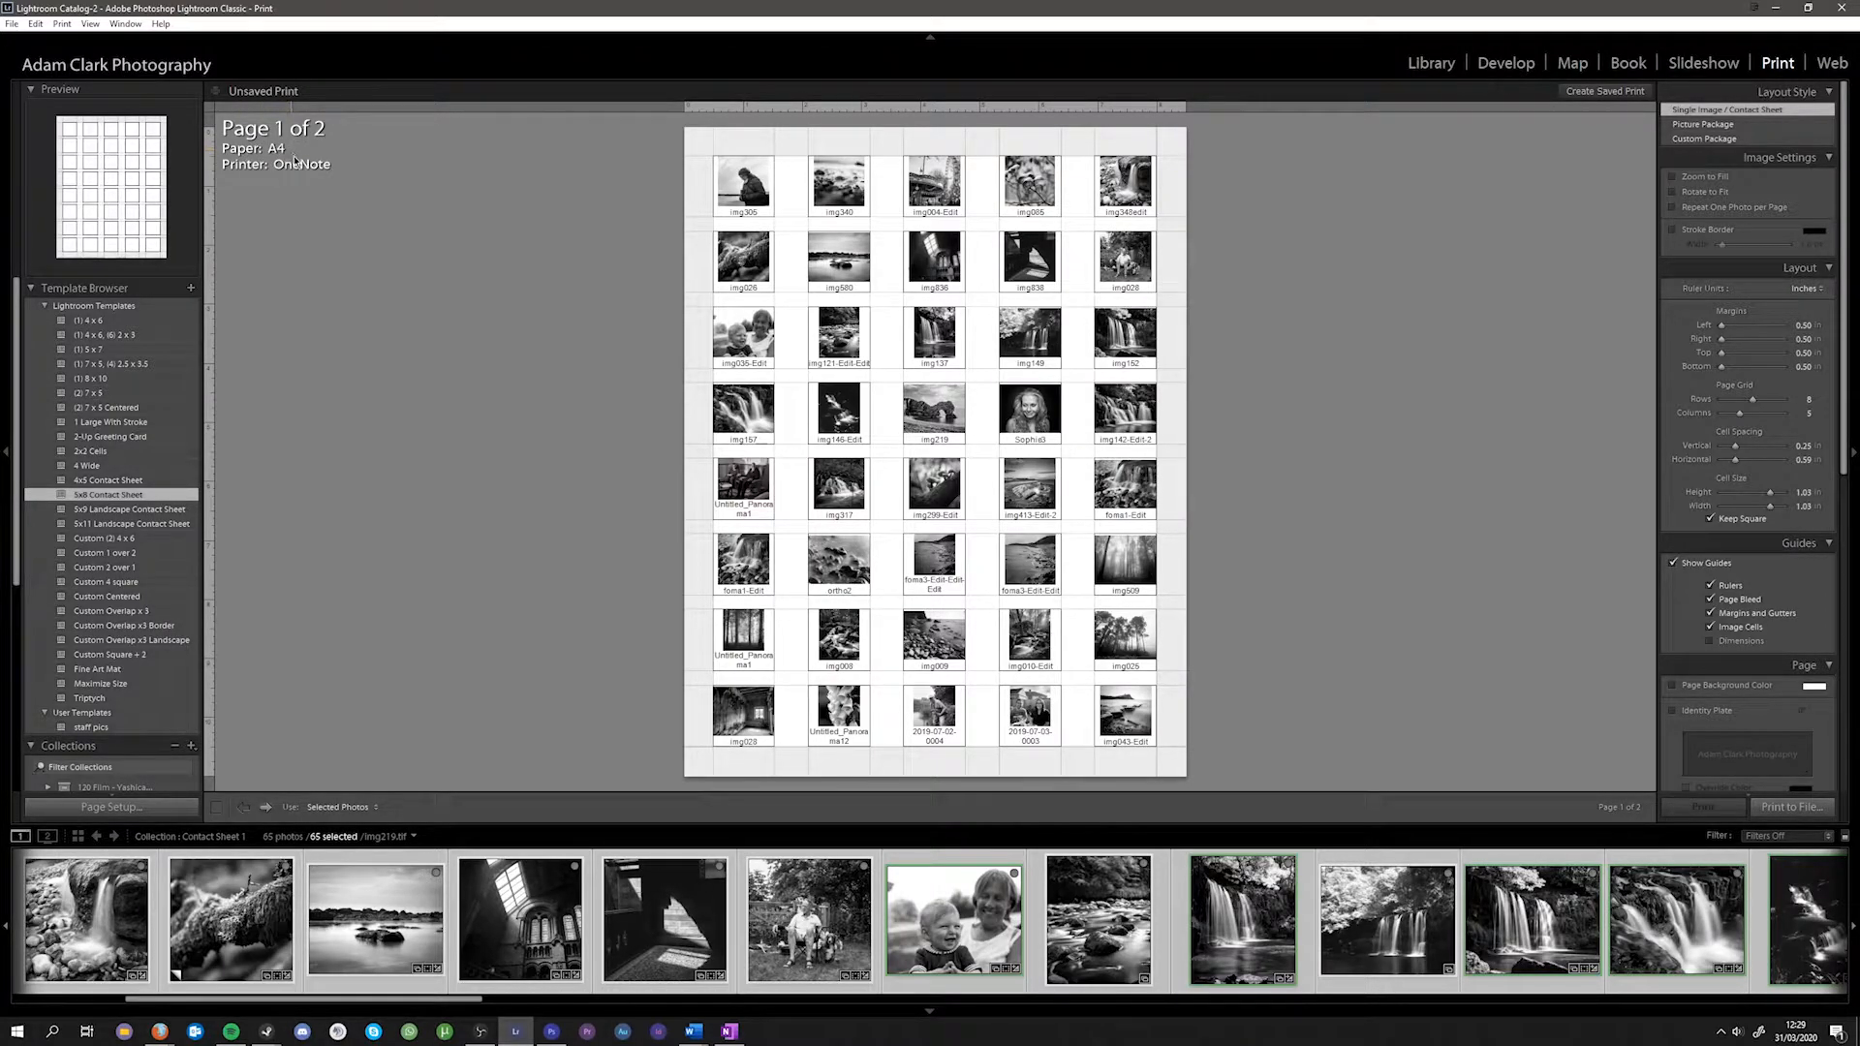
Set the paper size to A4 in the page setup and check the contact sheet's second page.
left_click(148, 813)
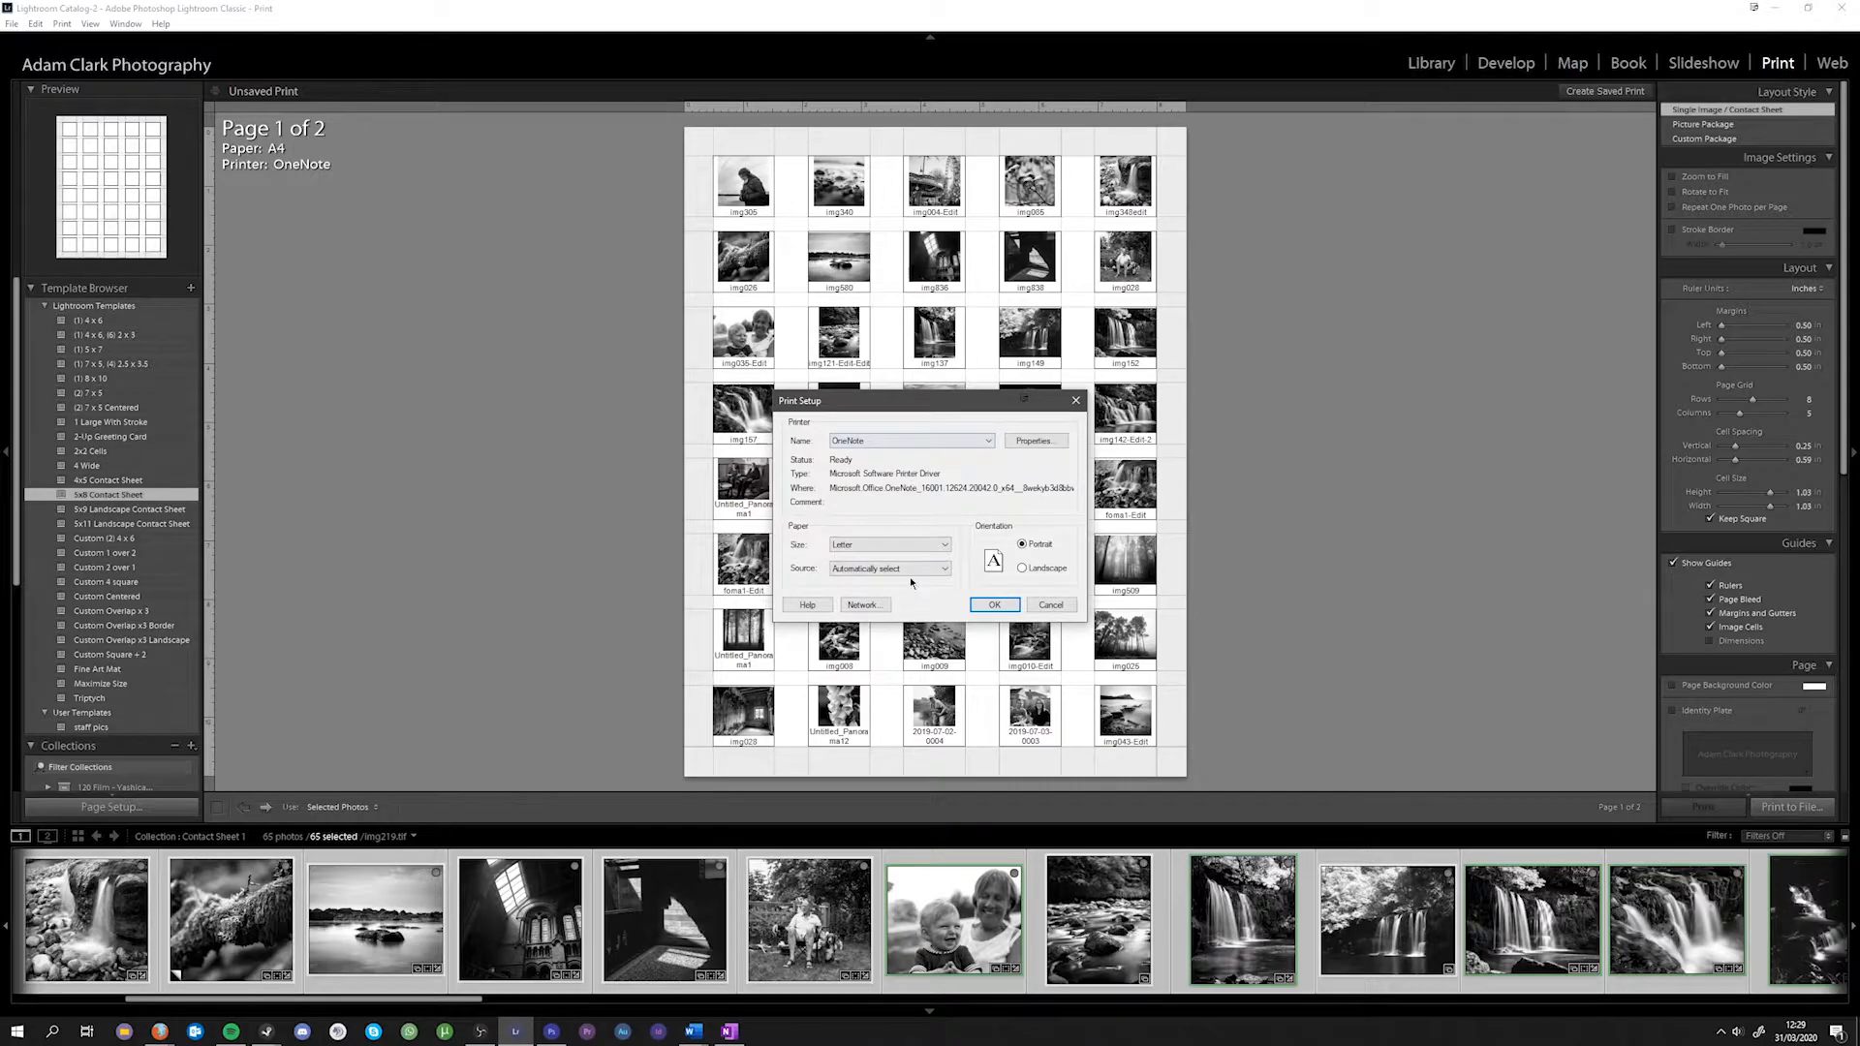
left_click(860, 556)
left_click(976, 604)
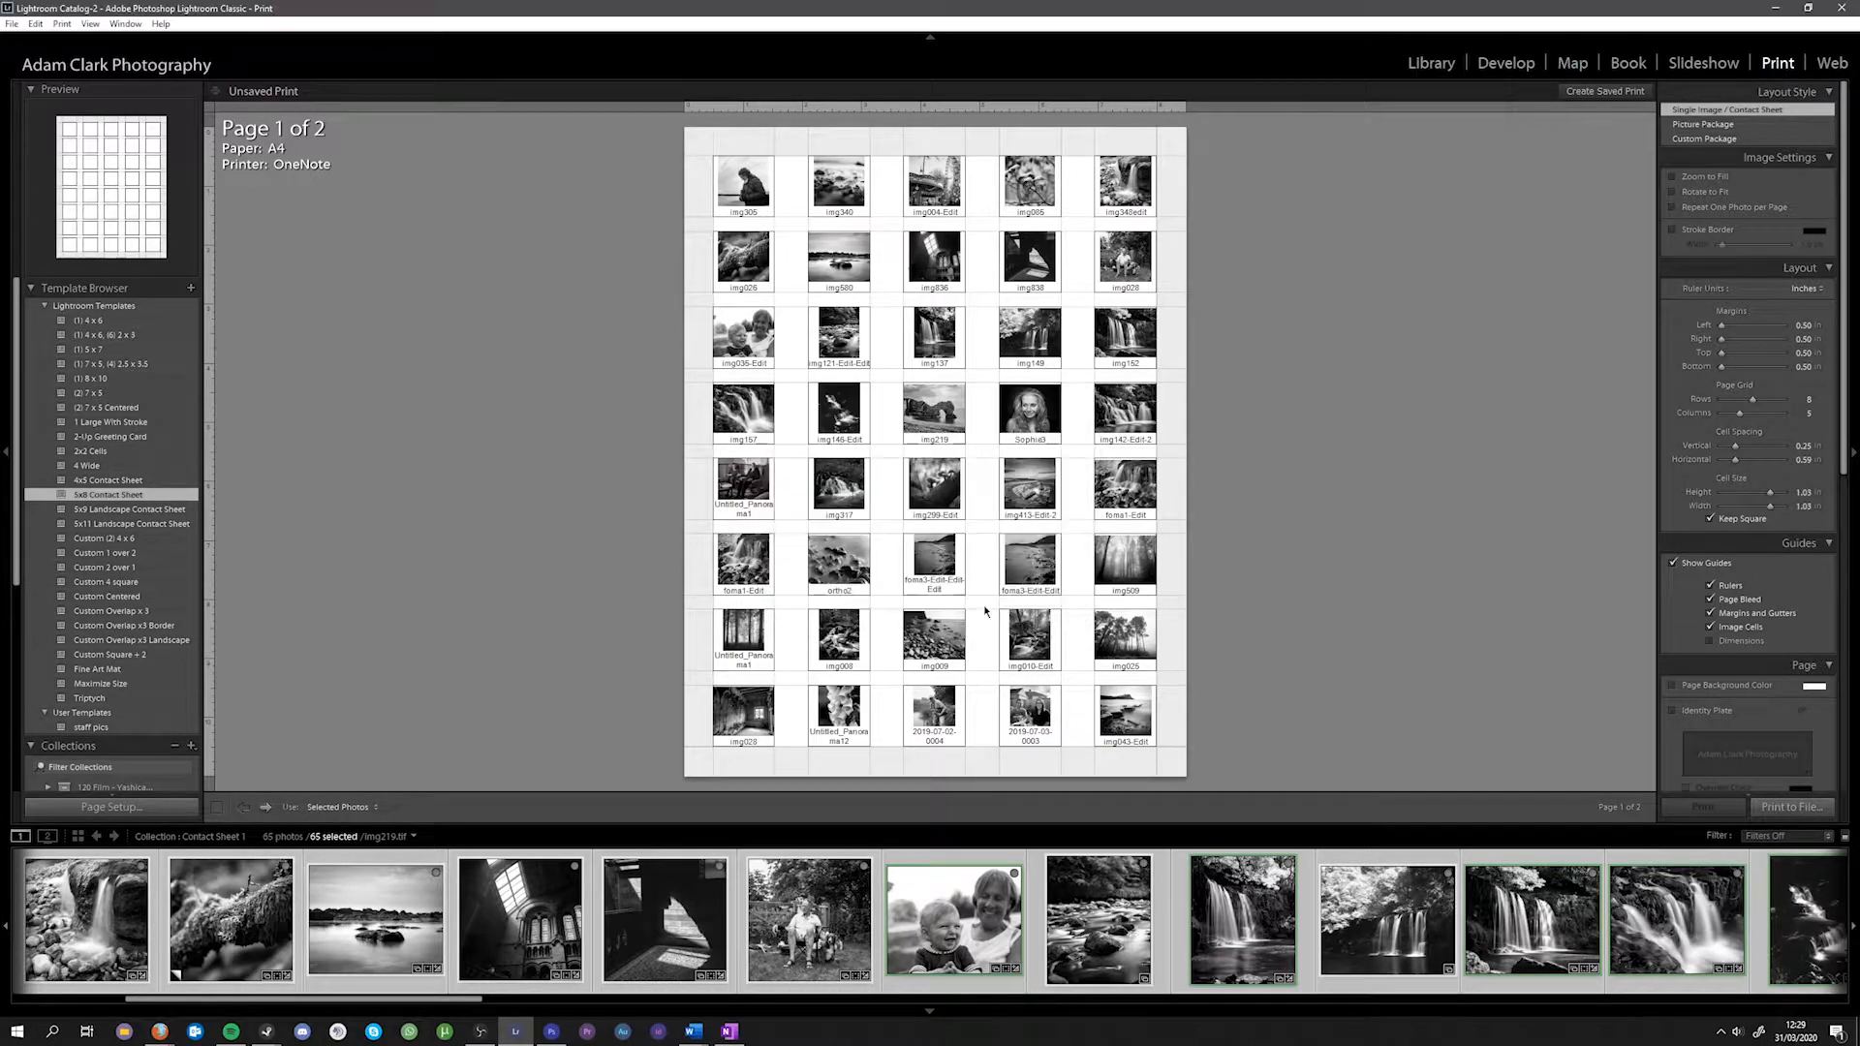
left_click(264, 806)
left_click(244, 808)
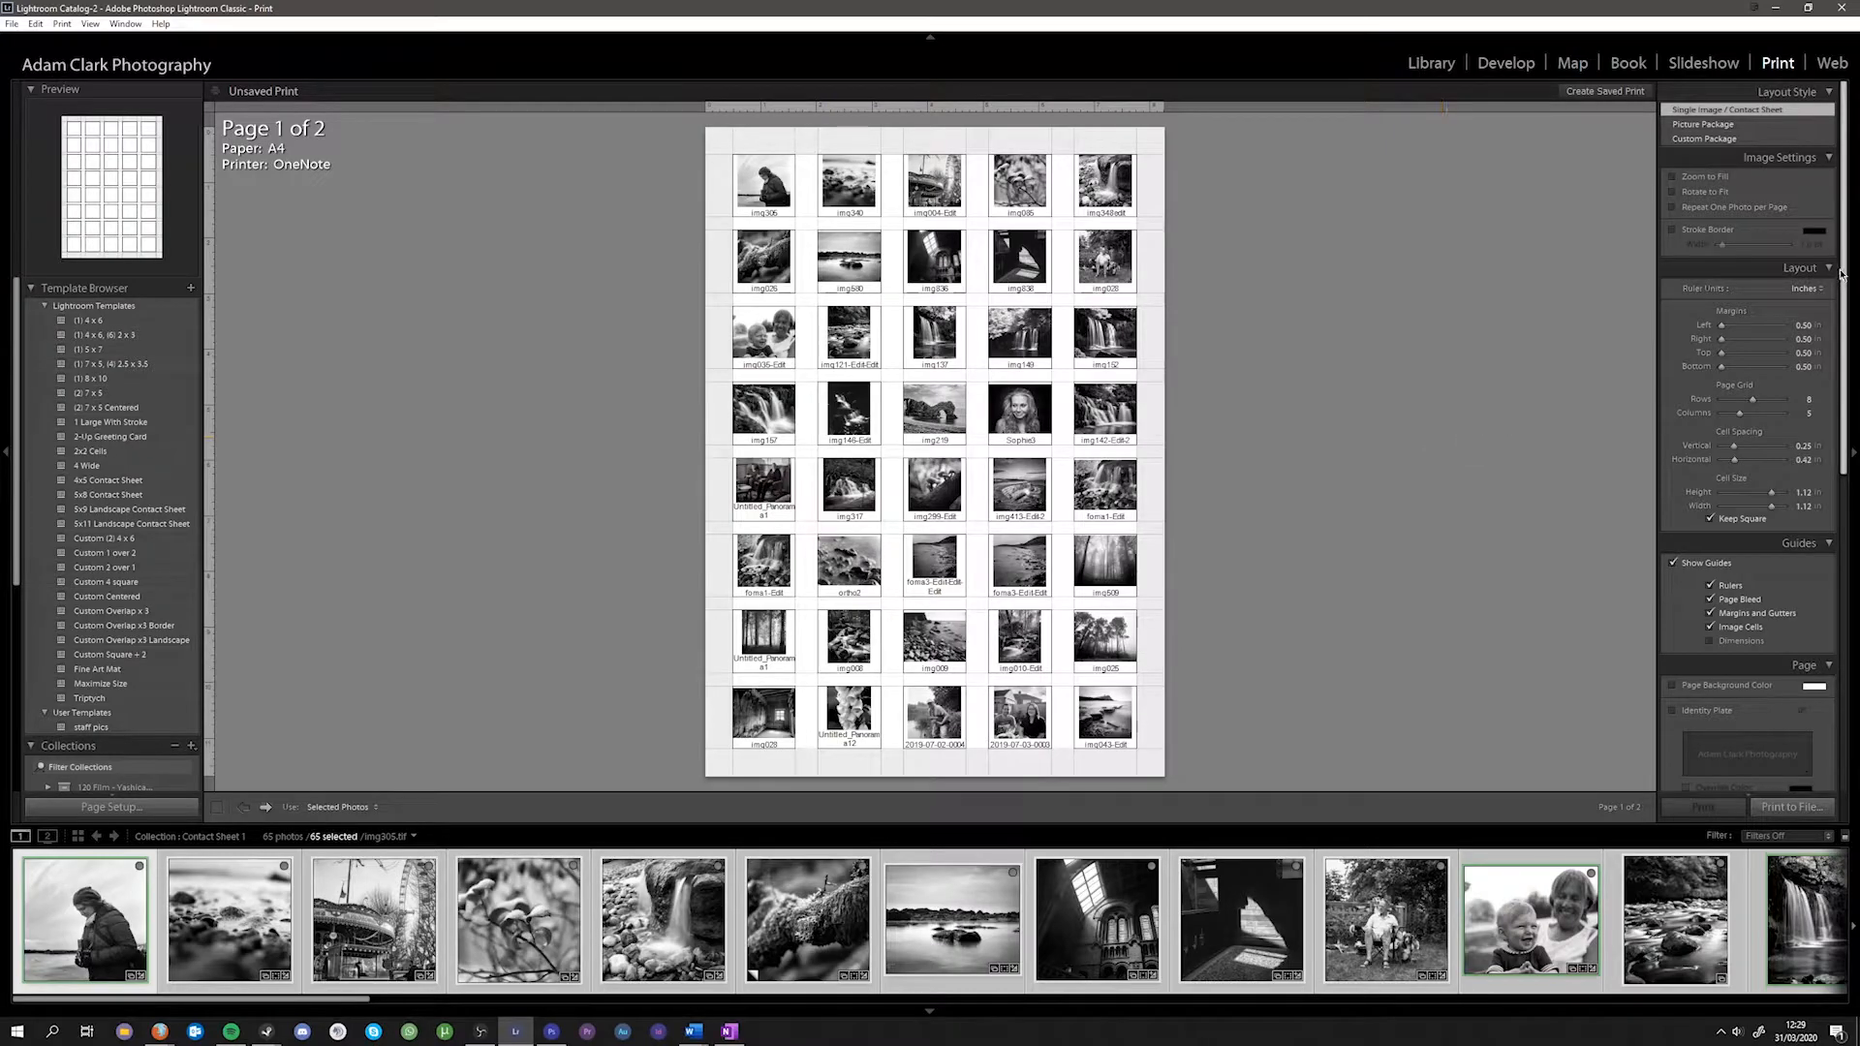
Set the print job's output to Printer instead of a JPEG file.
scroll(1813, 579, "down", 8)
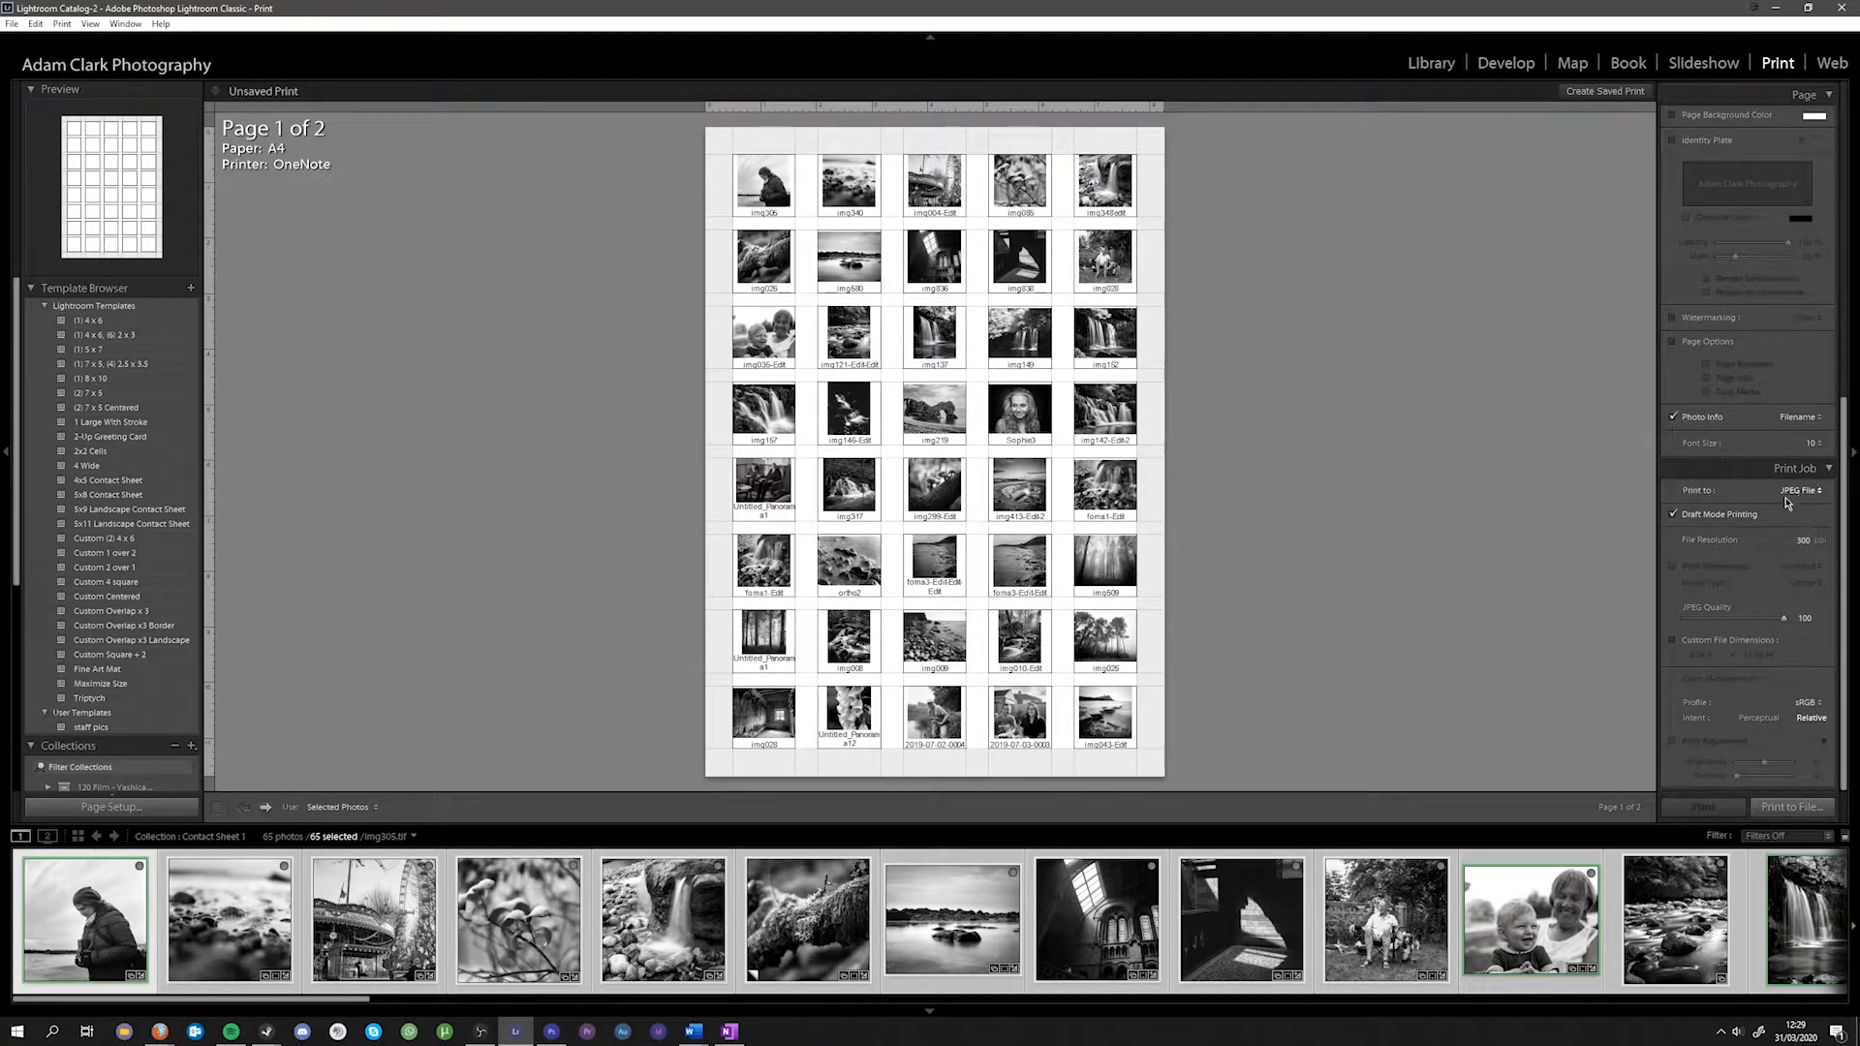
left_click(1807, 491)
left_click(1782, 523)
mouse_move(1843, 545)
left_mouse_down()
mouse_move(1843, 254)
mouse_move(1843, 562)
left_mouse_up()
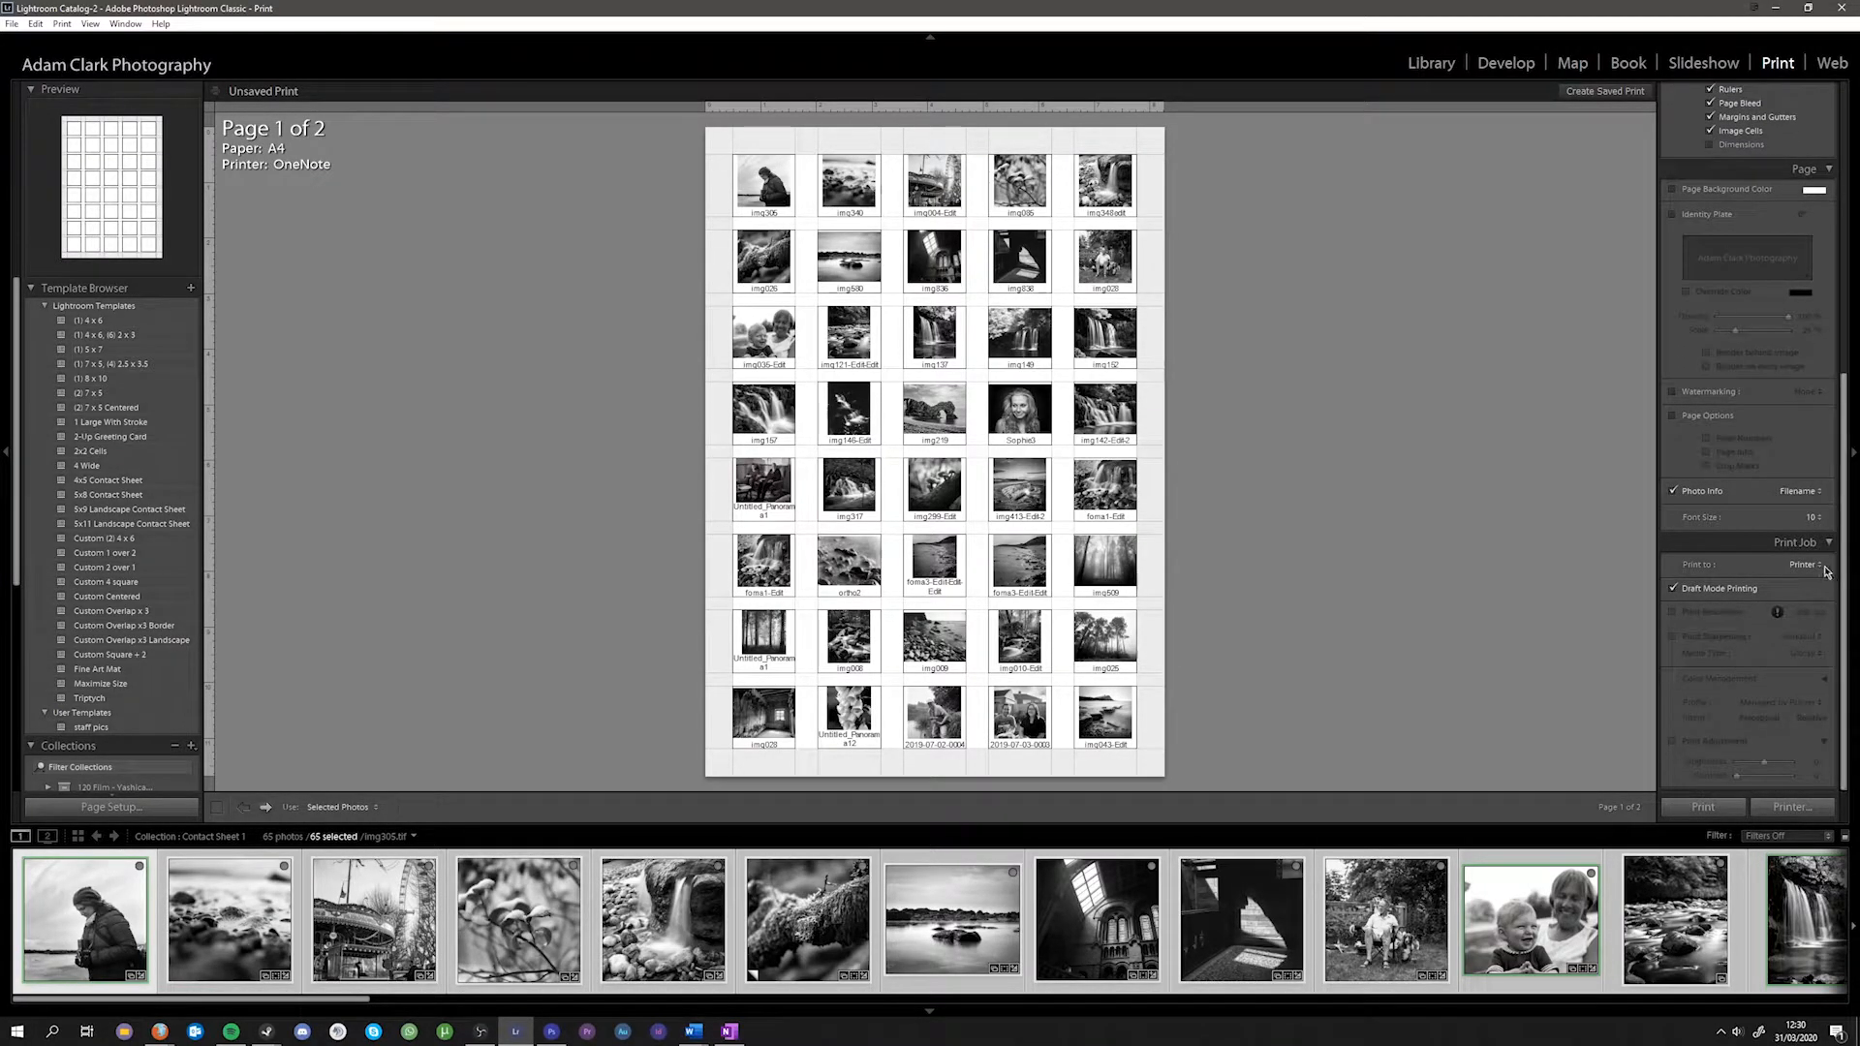
Set the print job's output to JPEG File.
left_click(1820, 566)
left_click(1767, 598)
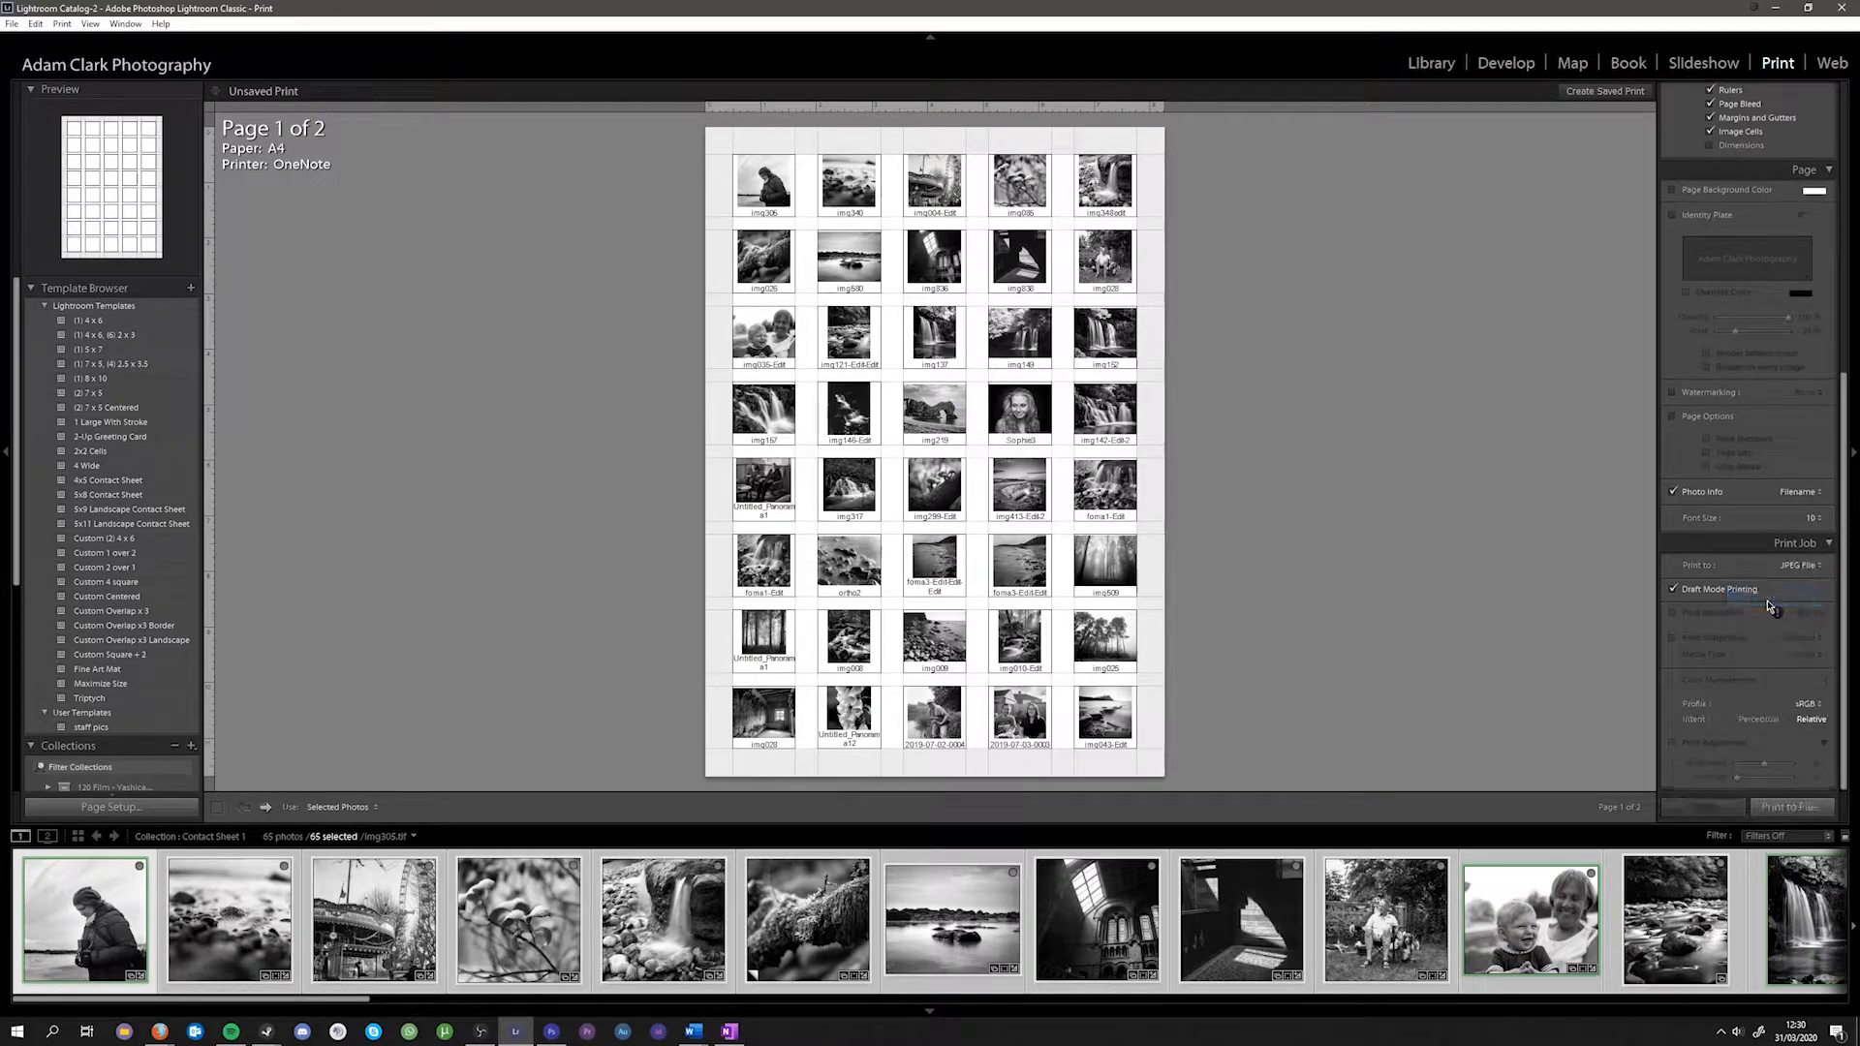
left_click_drag(1847, 601, 1847, 678)
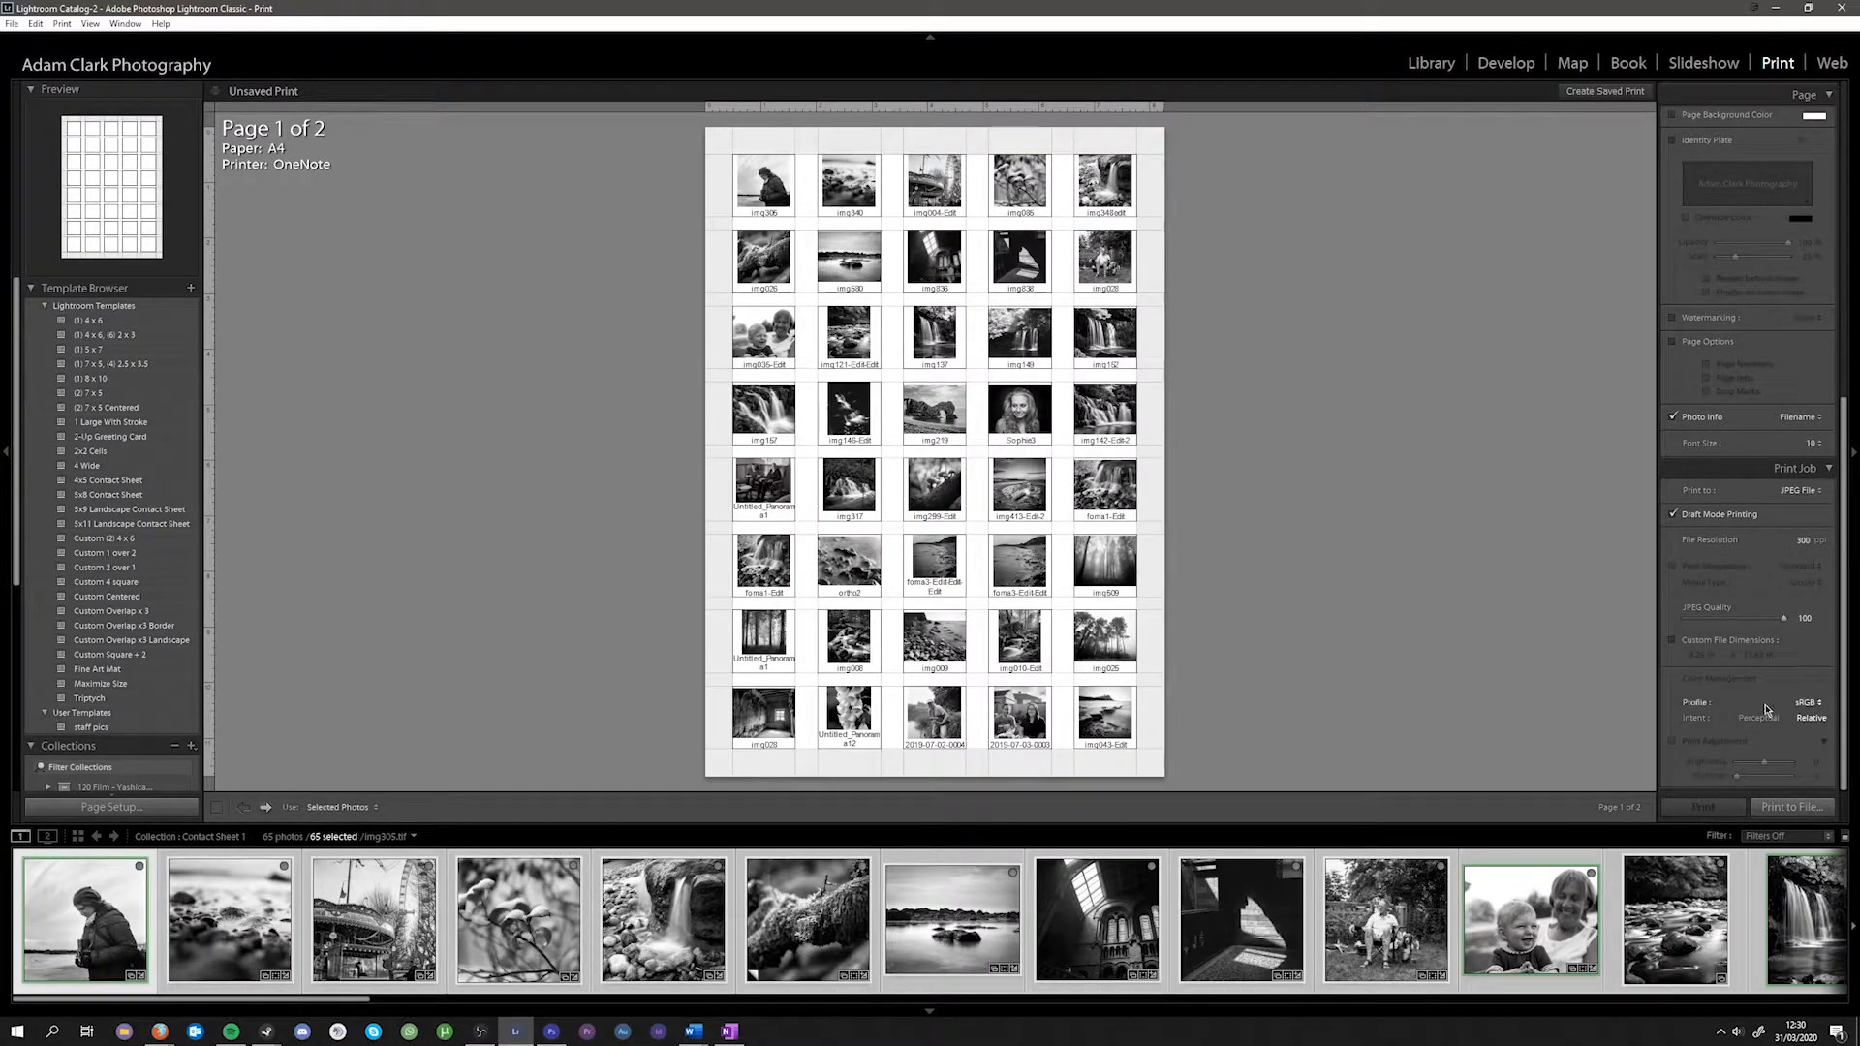
Print the contact sheets to file in a new Desktop folder named "contact sheets".
left_click(1801, 812)
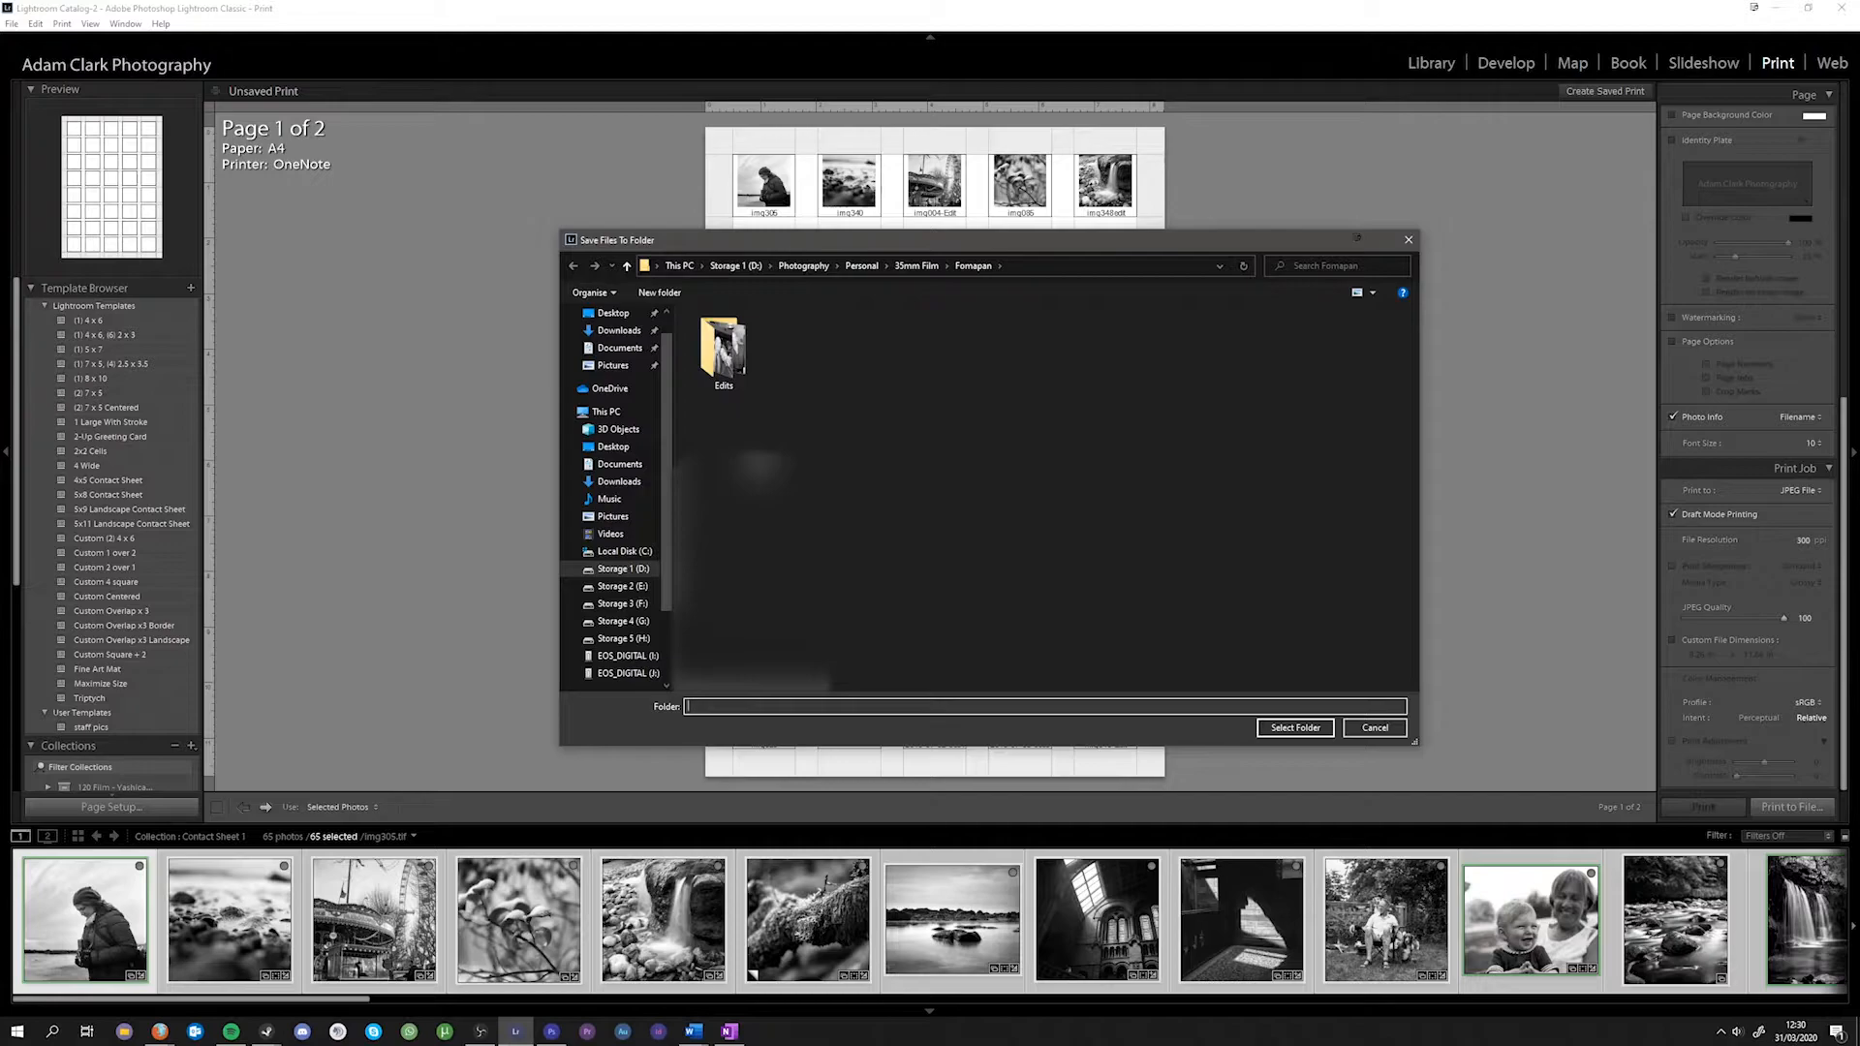
left_click(613, 446)
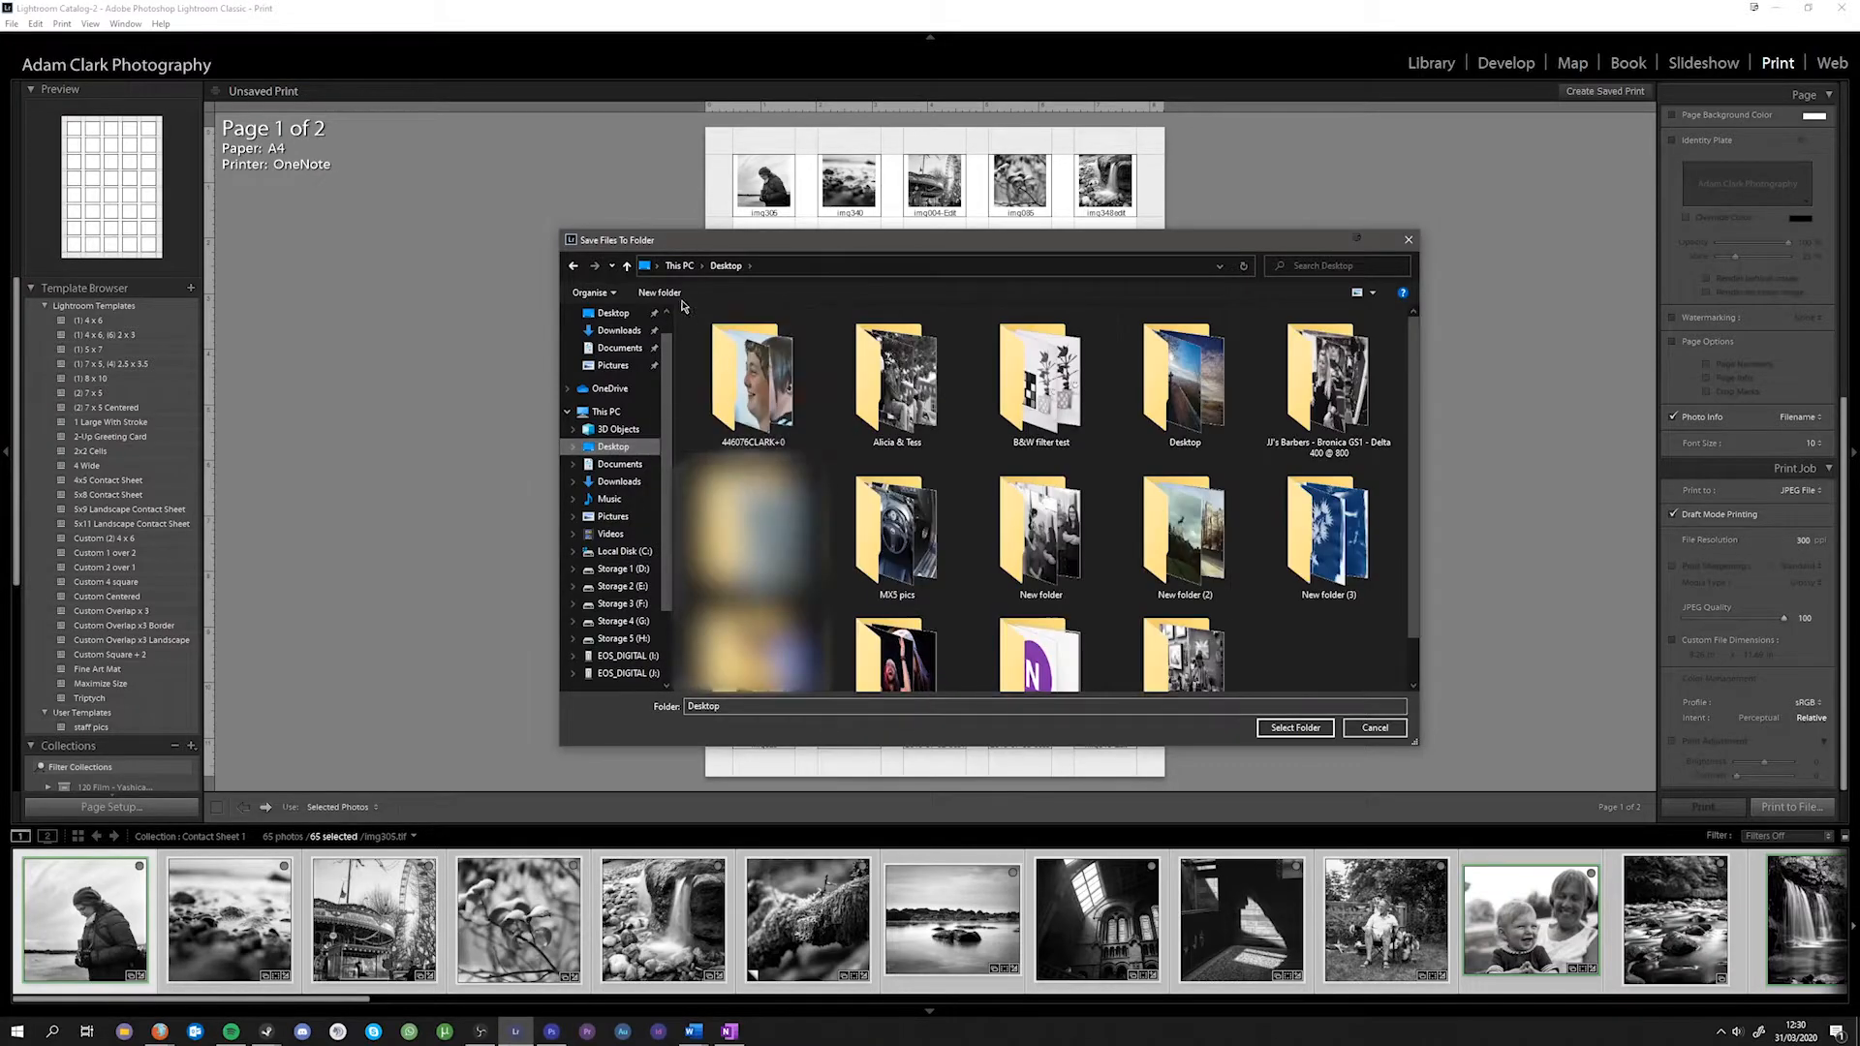
type("co")
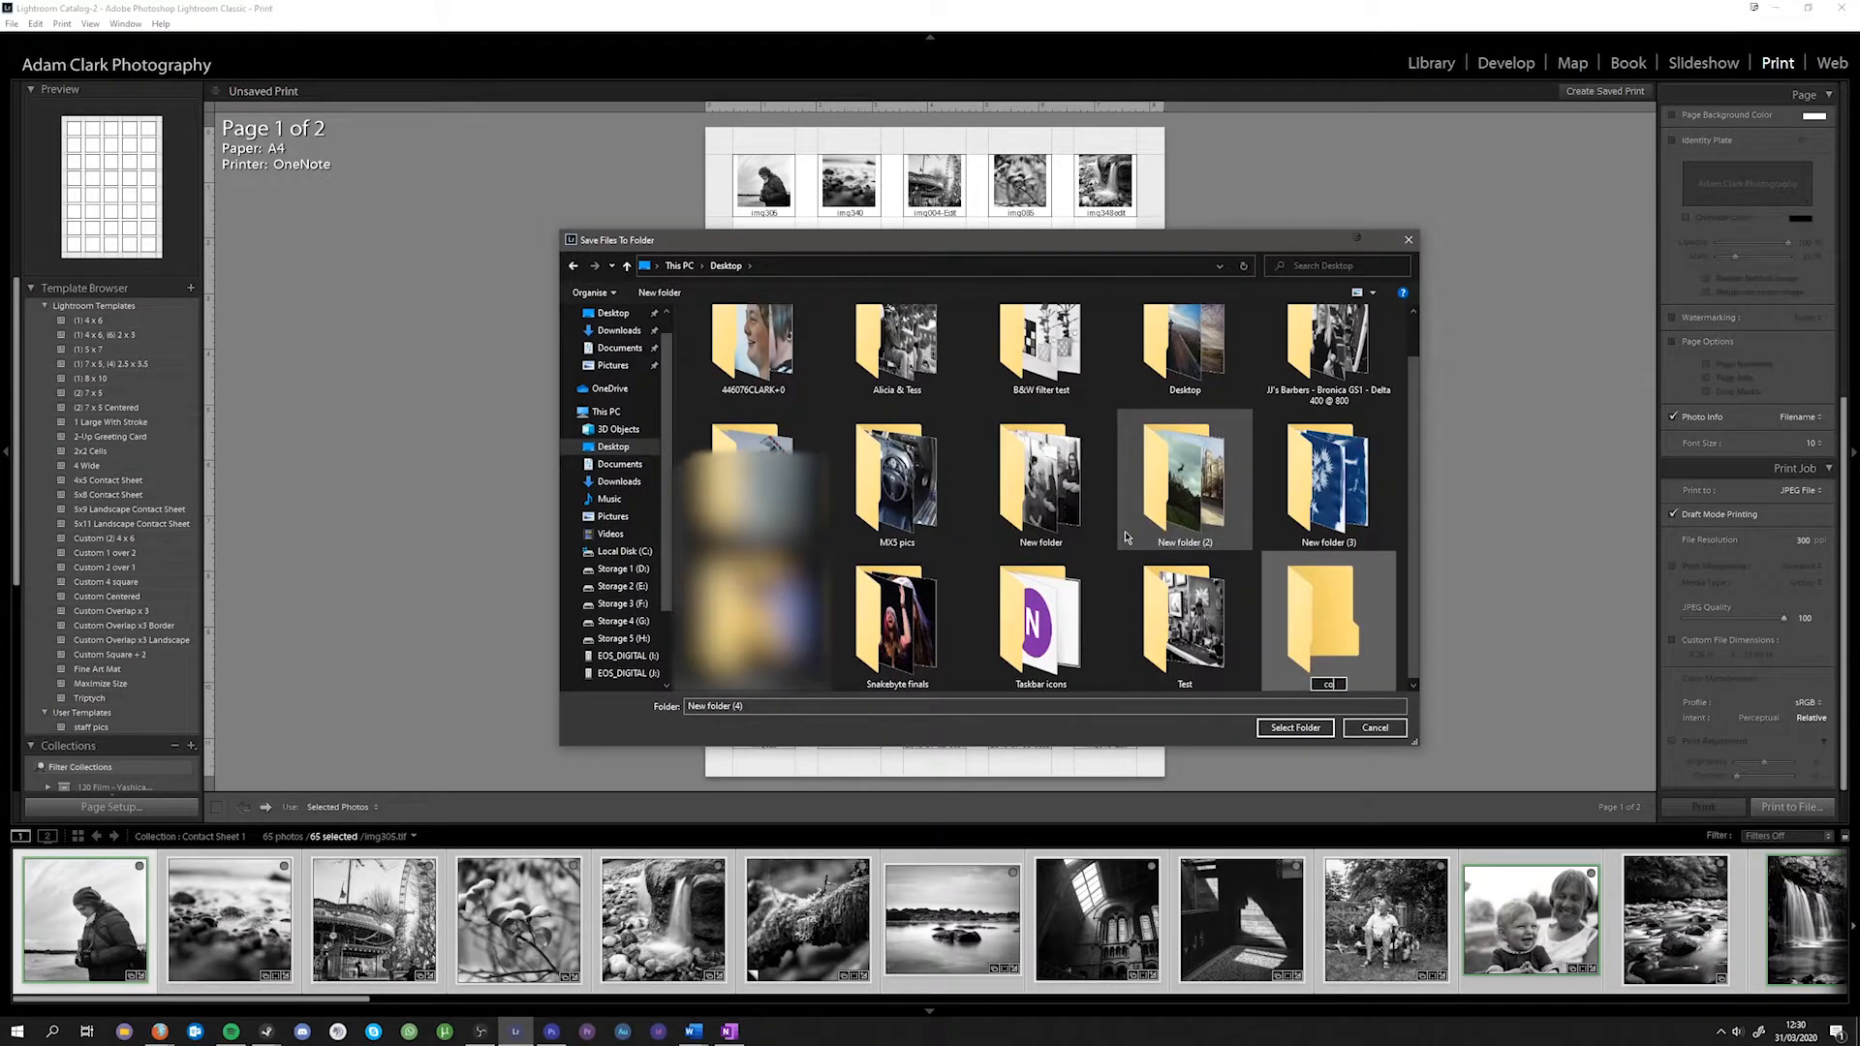
type("ntact sheets")
key("Return")
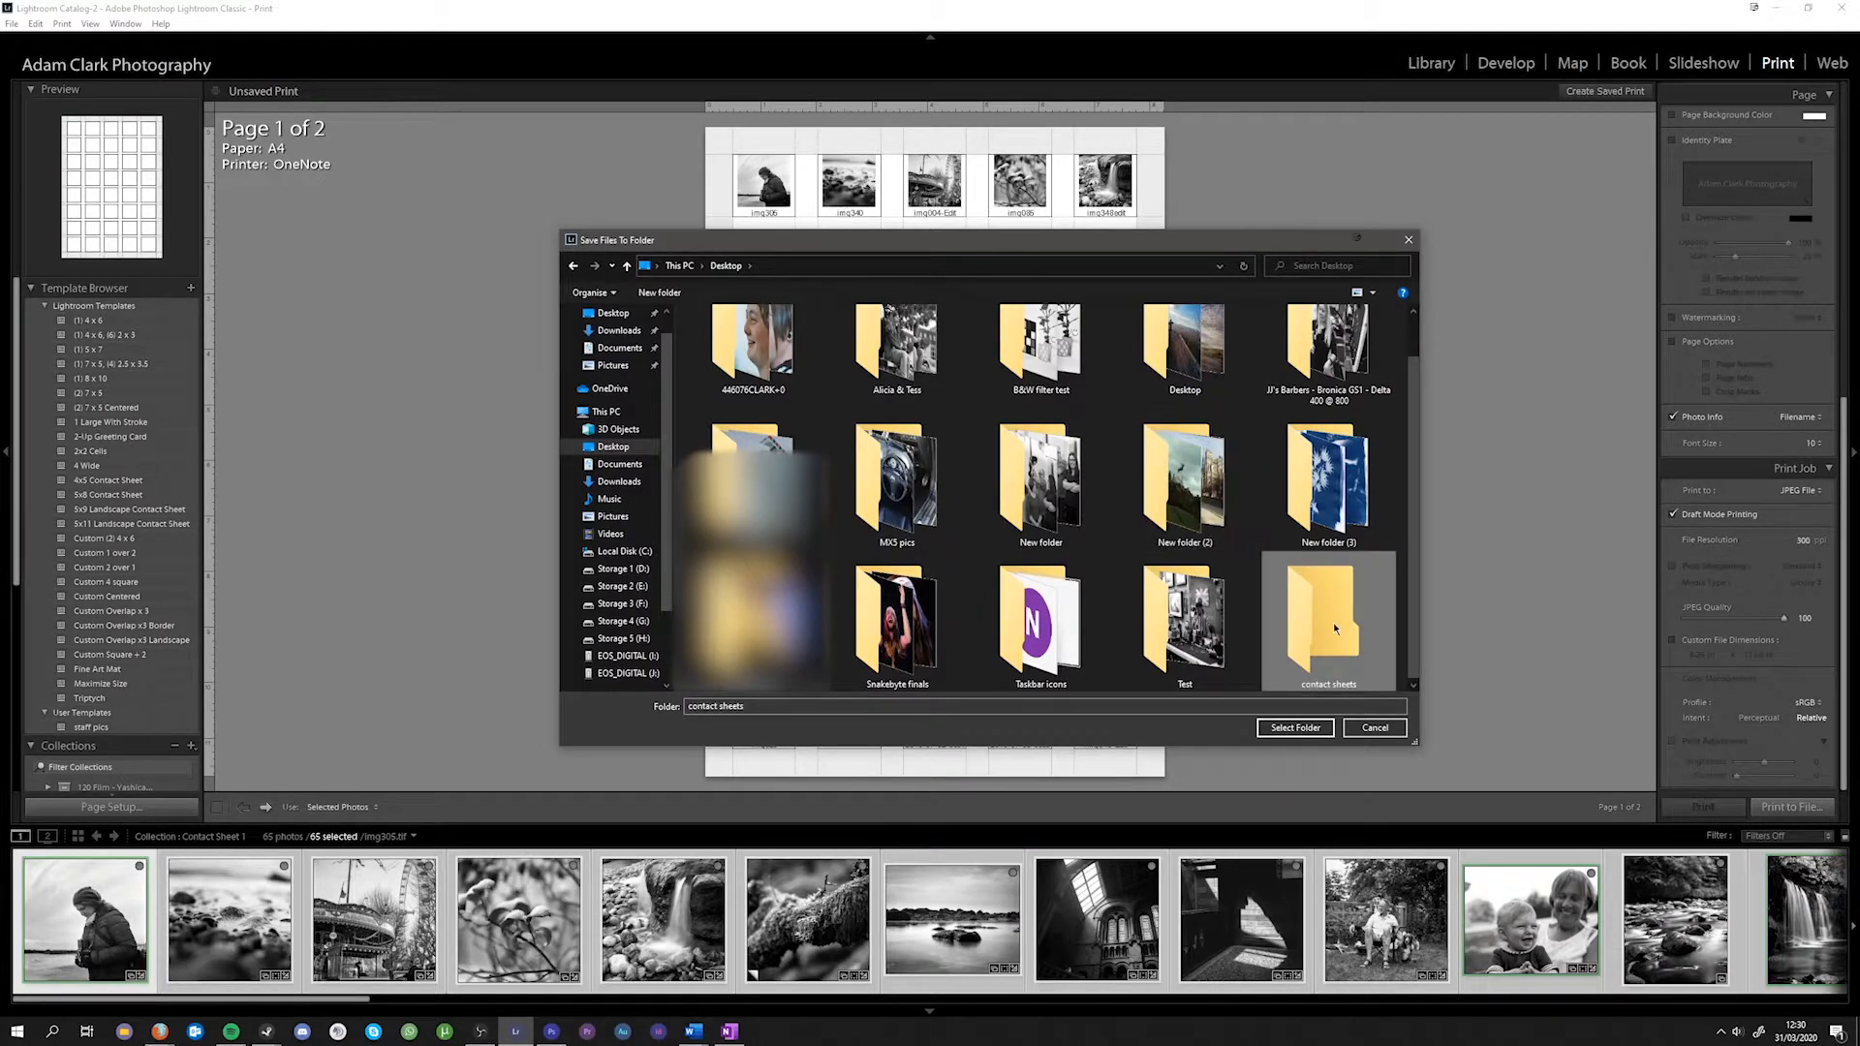
left_click(1297, 734)
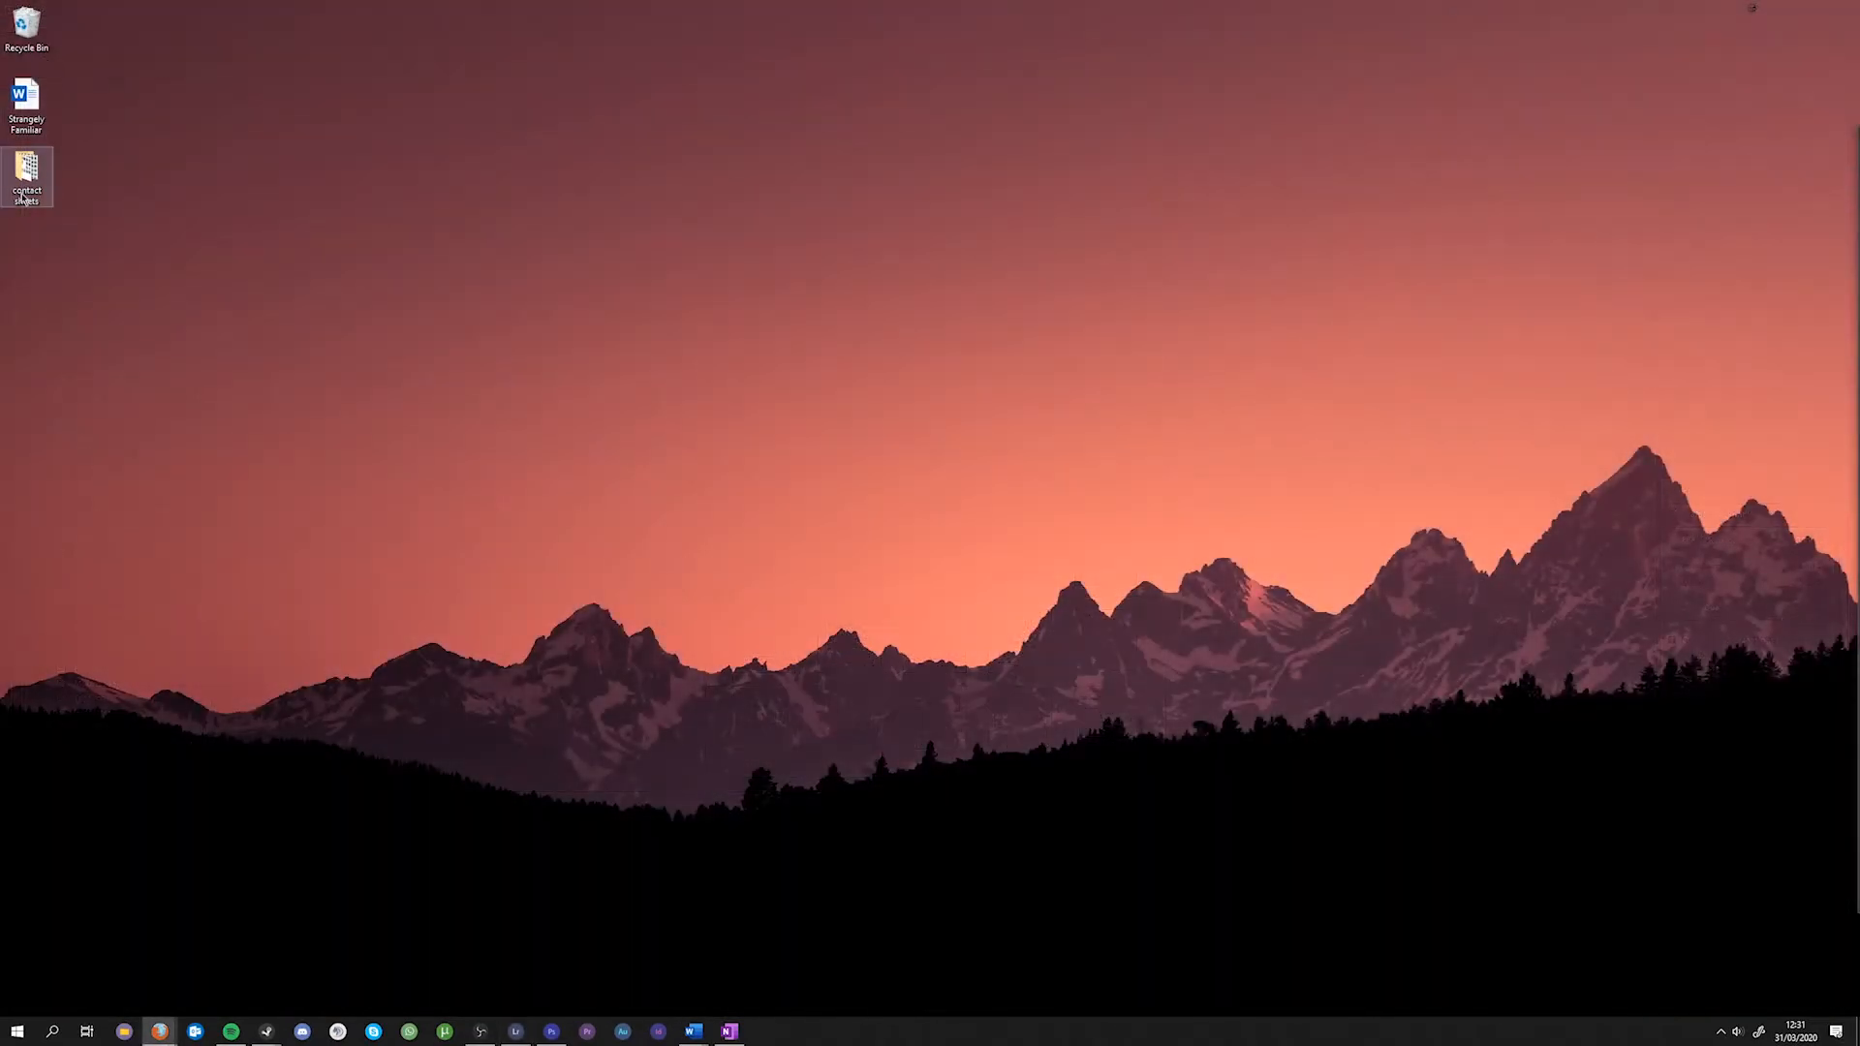
Open the contact sheets folder on the desktop and view both exported contact sheet images.
double_click(32, 172)
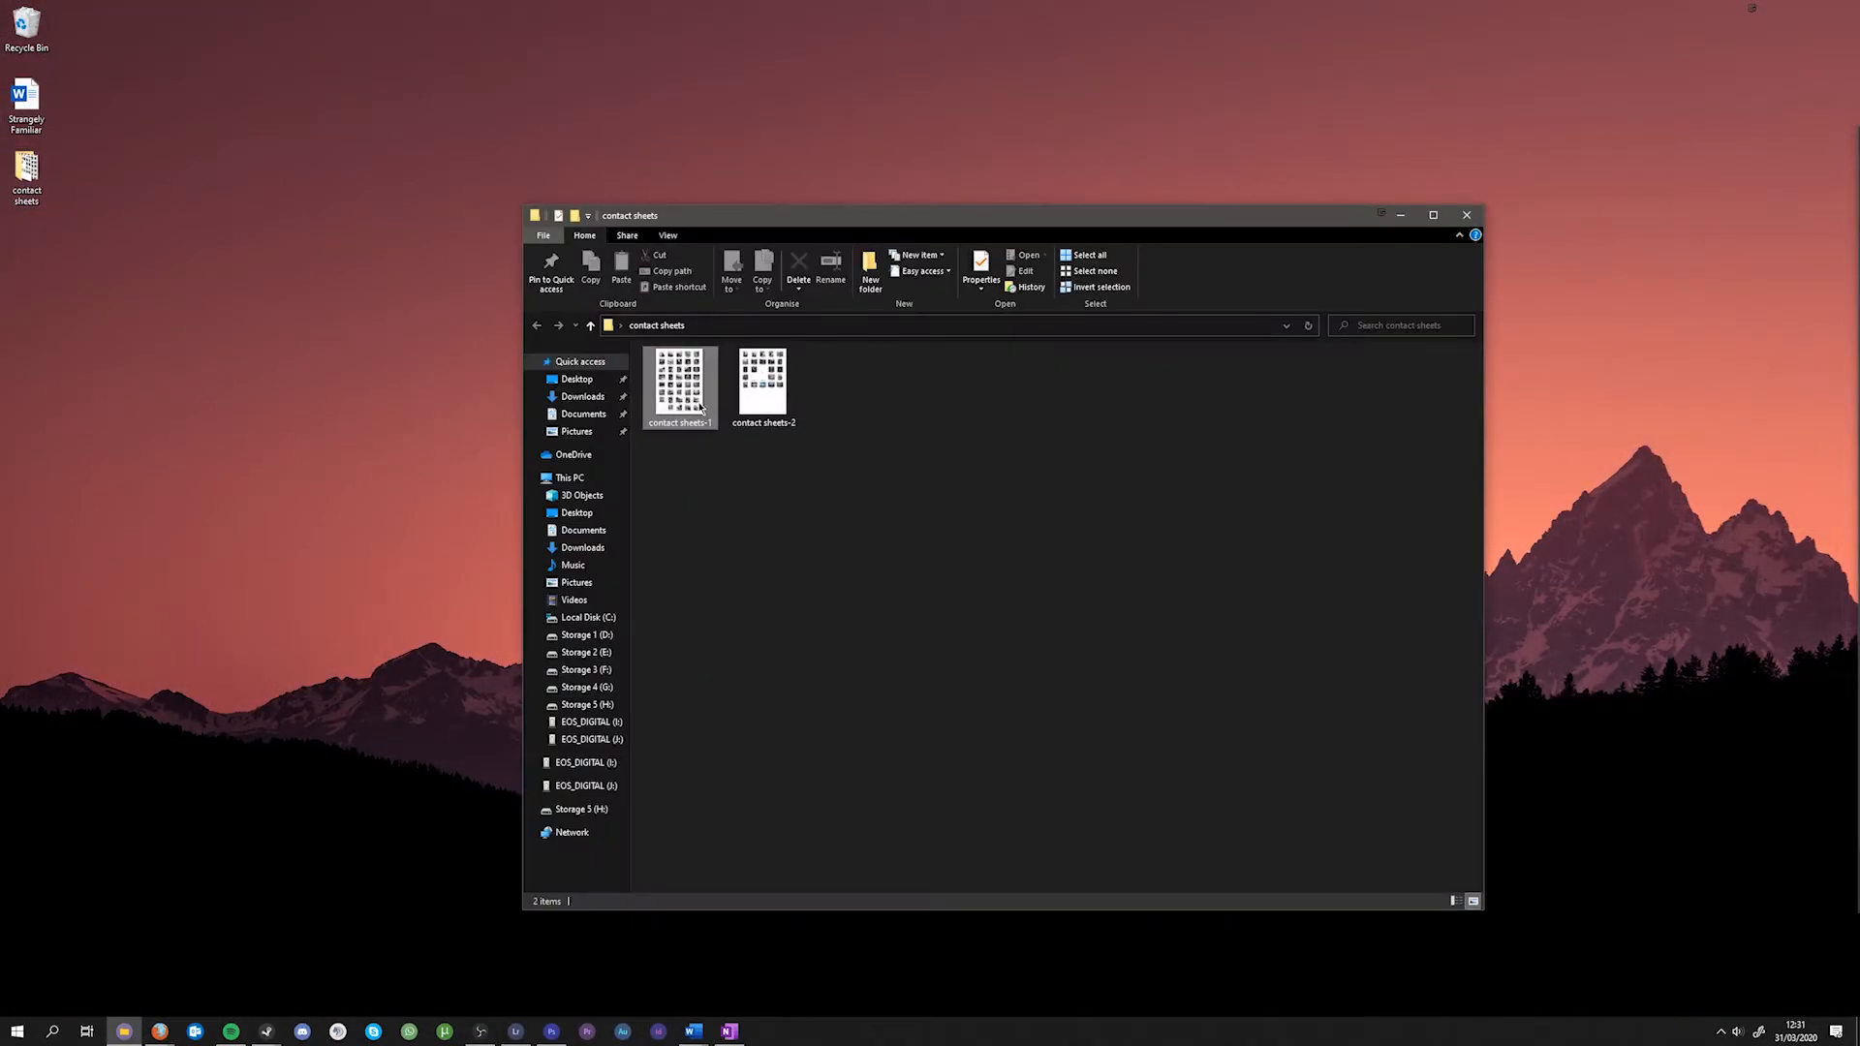
double_click(698, 405)
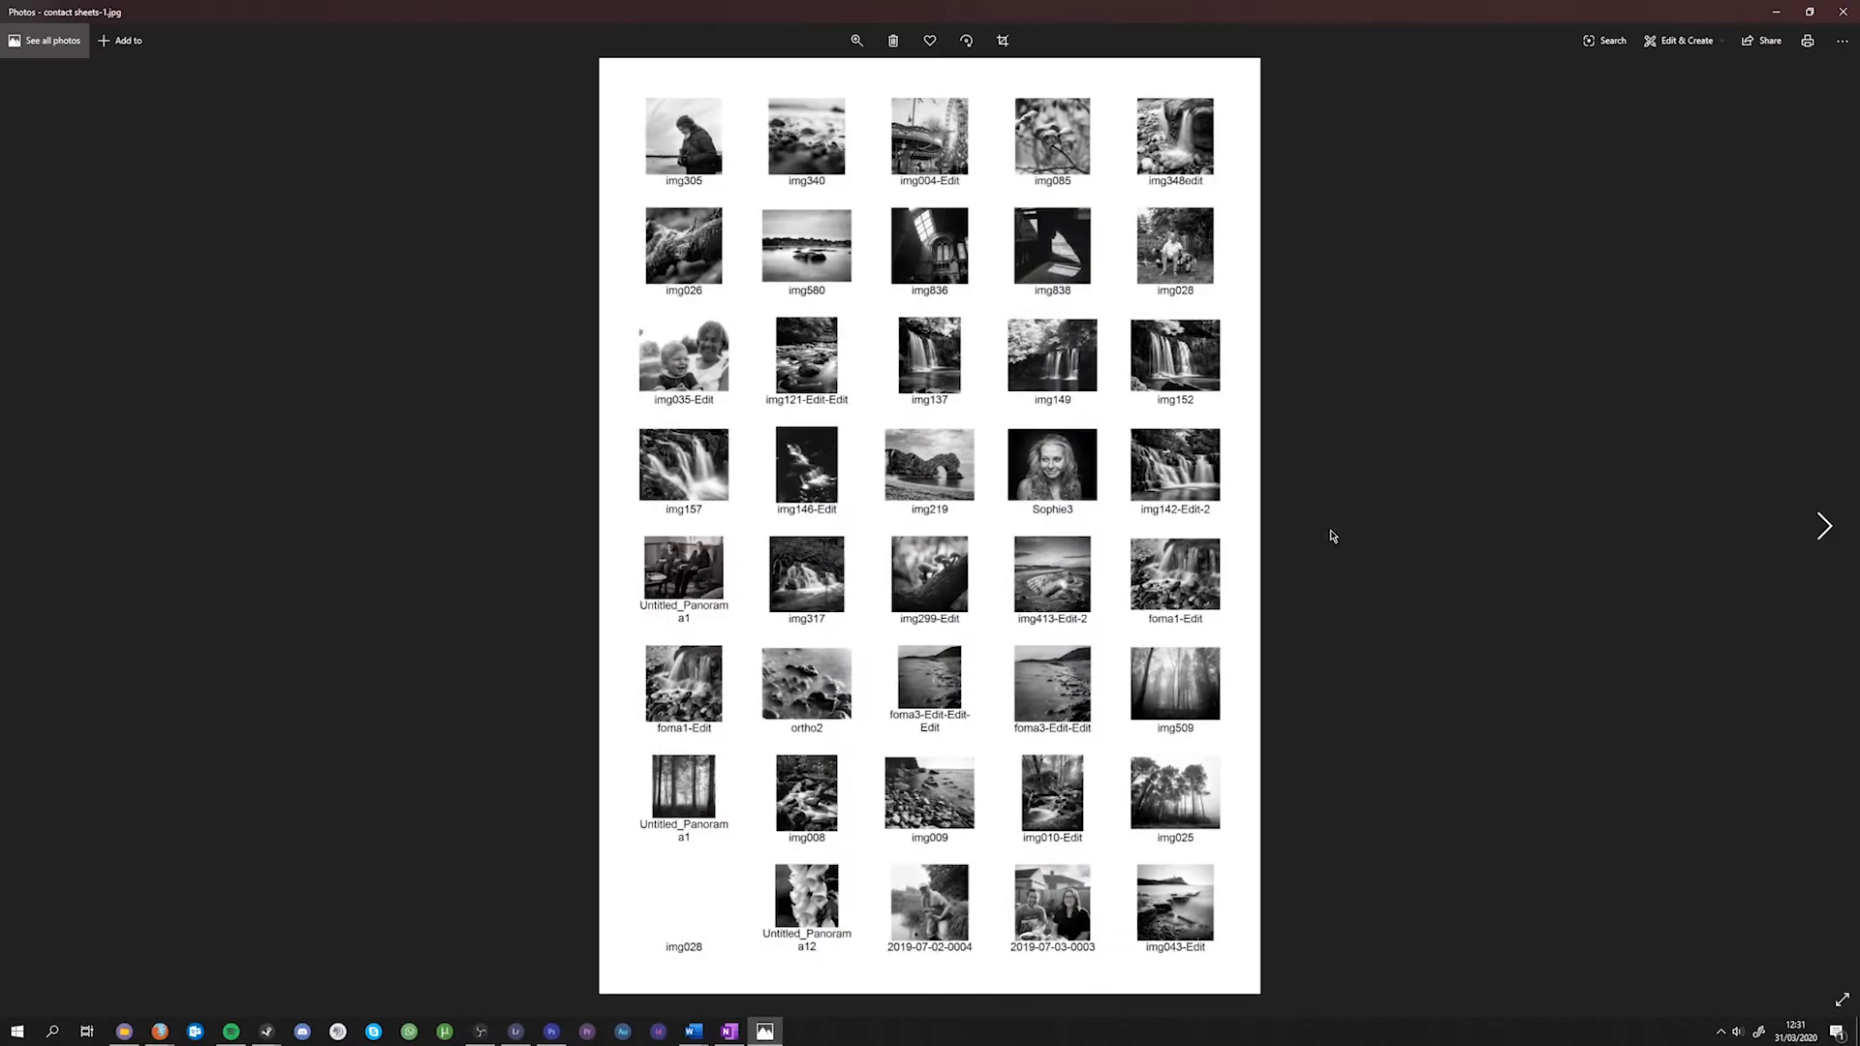
left_click(1826, 526)
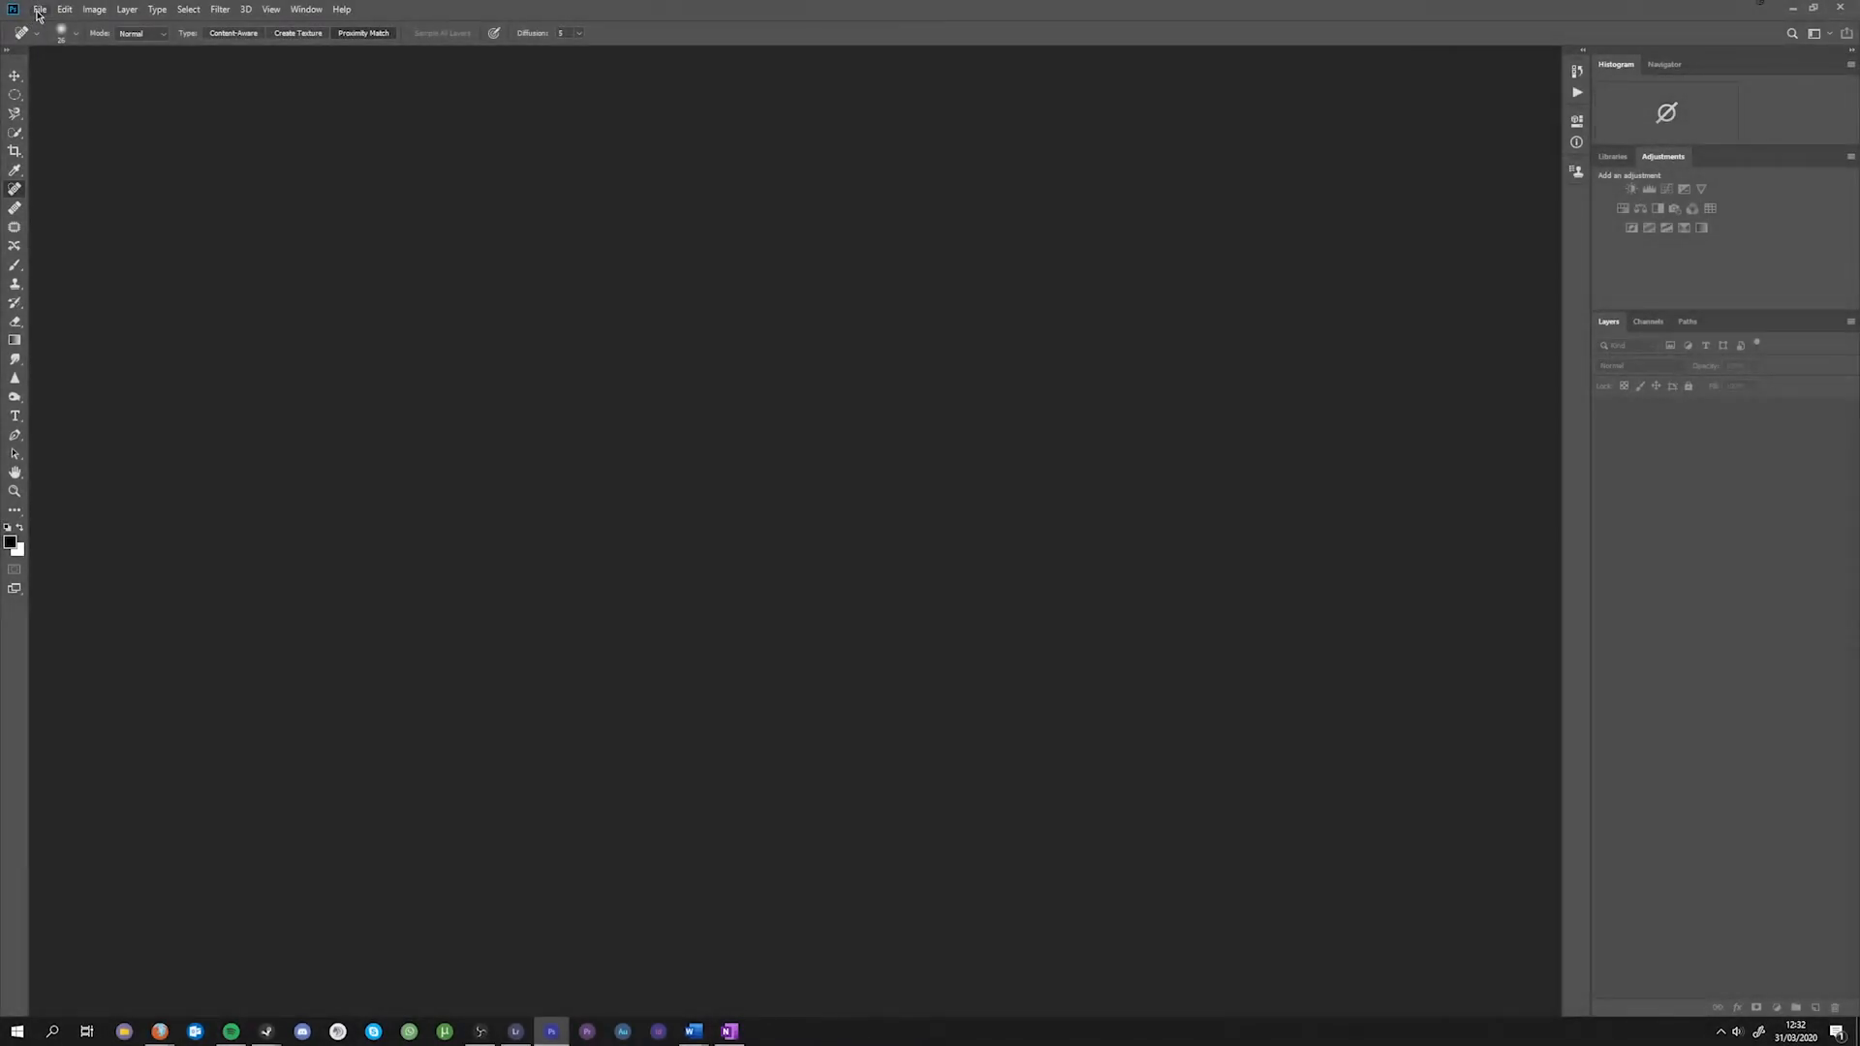
In Photoshop, start Contact Sheet II and use the "JJ's Barbers - Bronica GS1 - Delta 400 @ 800" folder as the source images.
left_click(41, 12)
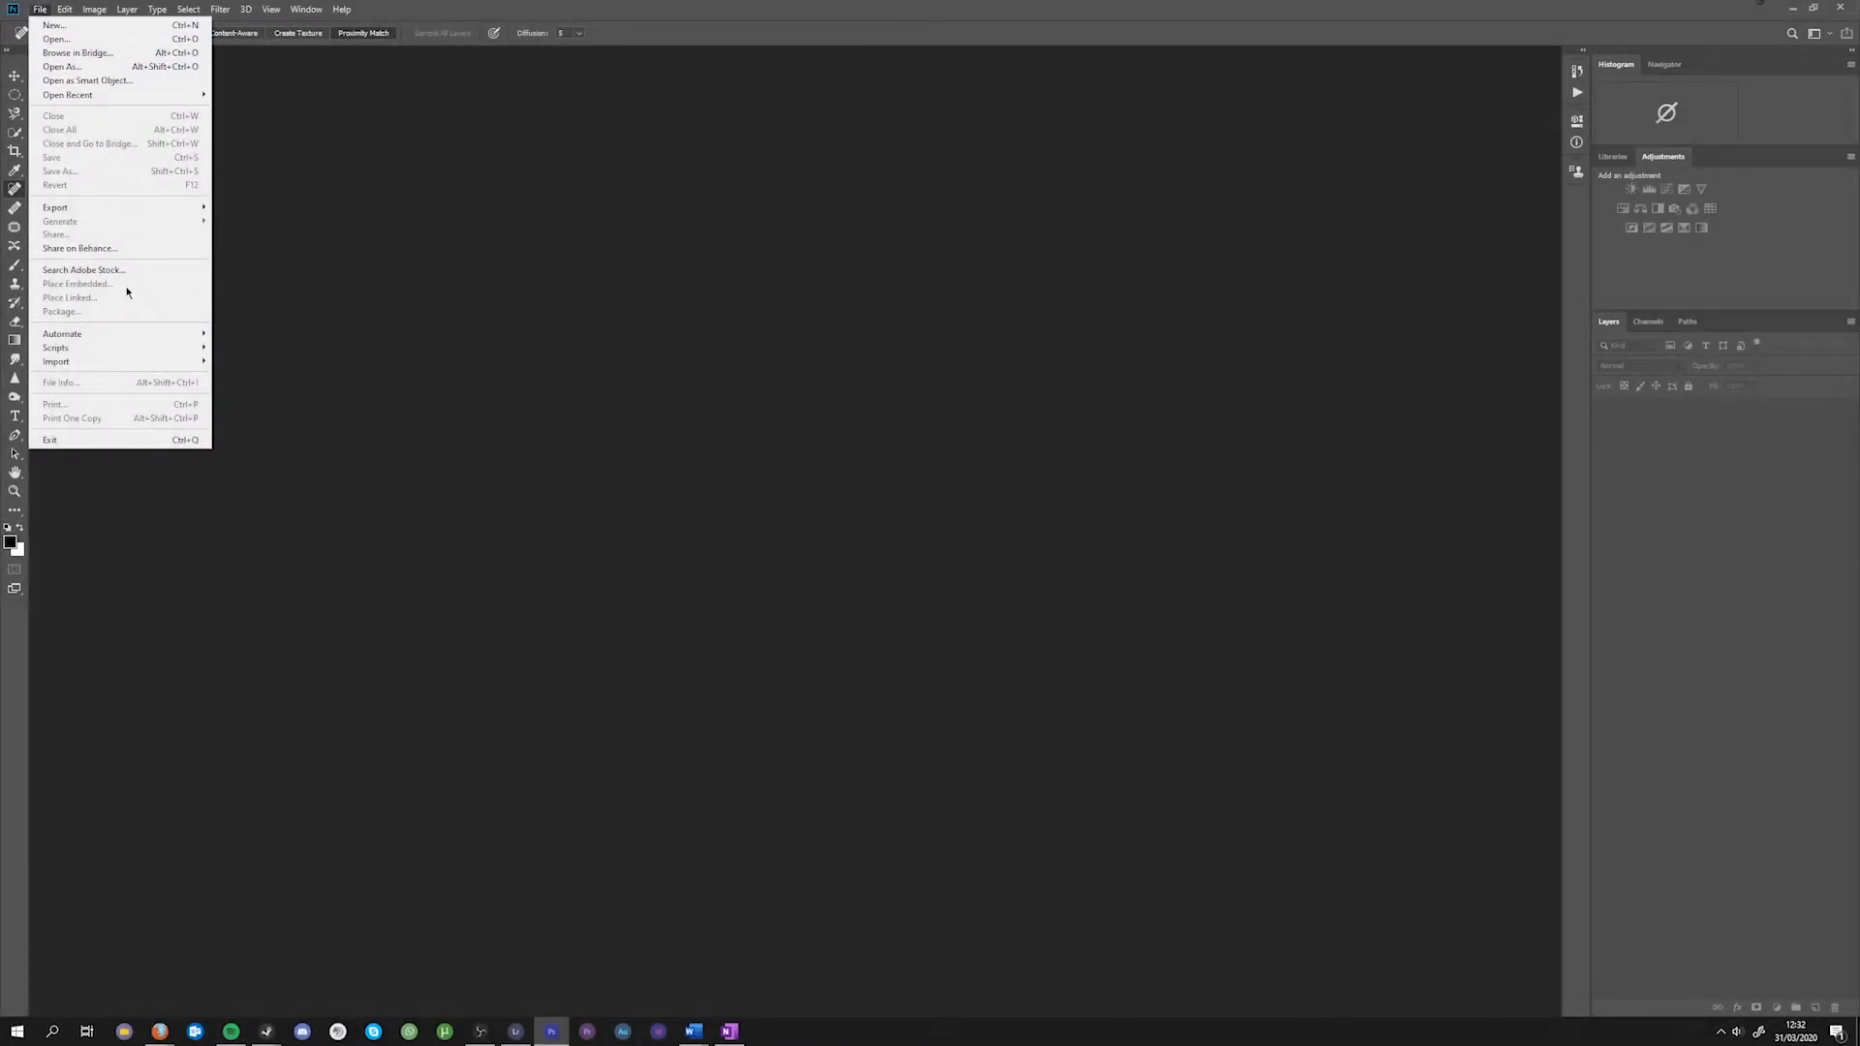
mouse_move(145, 334)
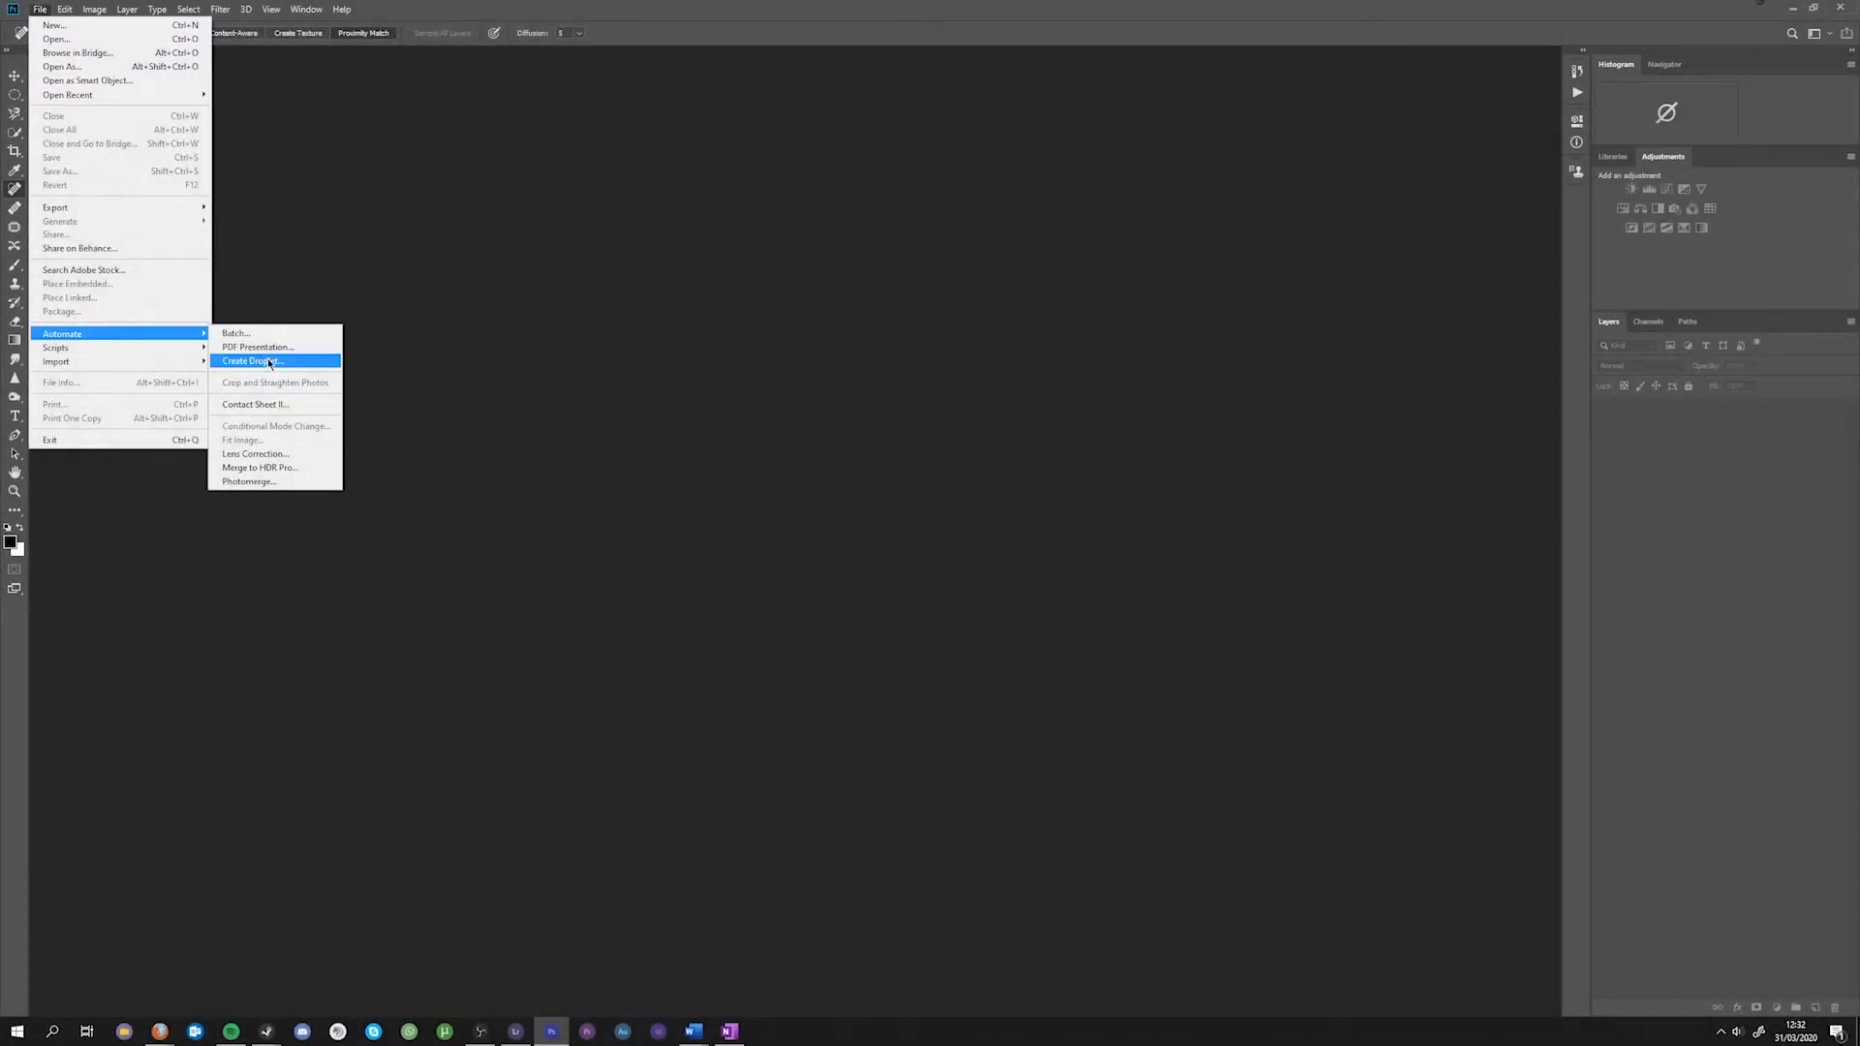
left_click(290, 406)
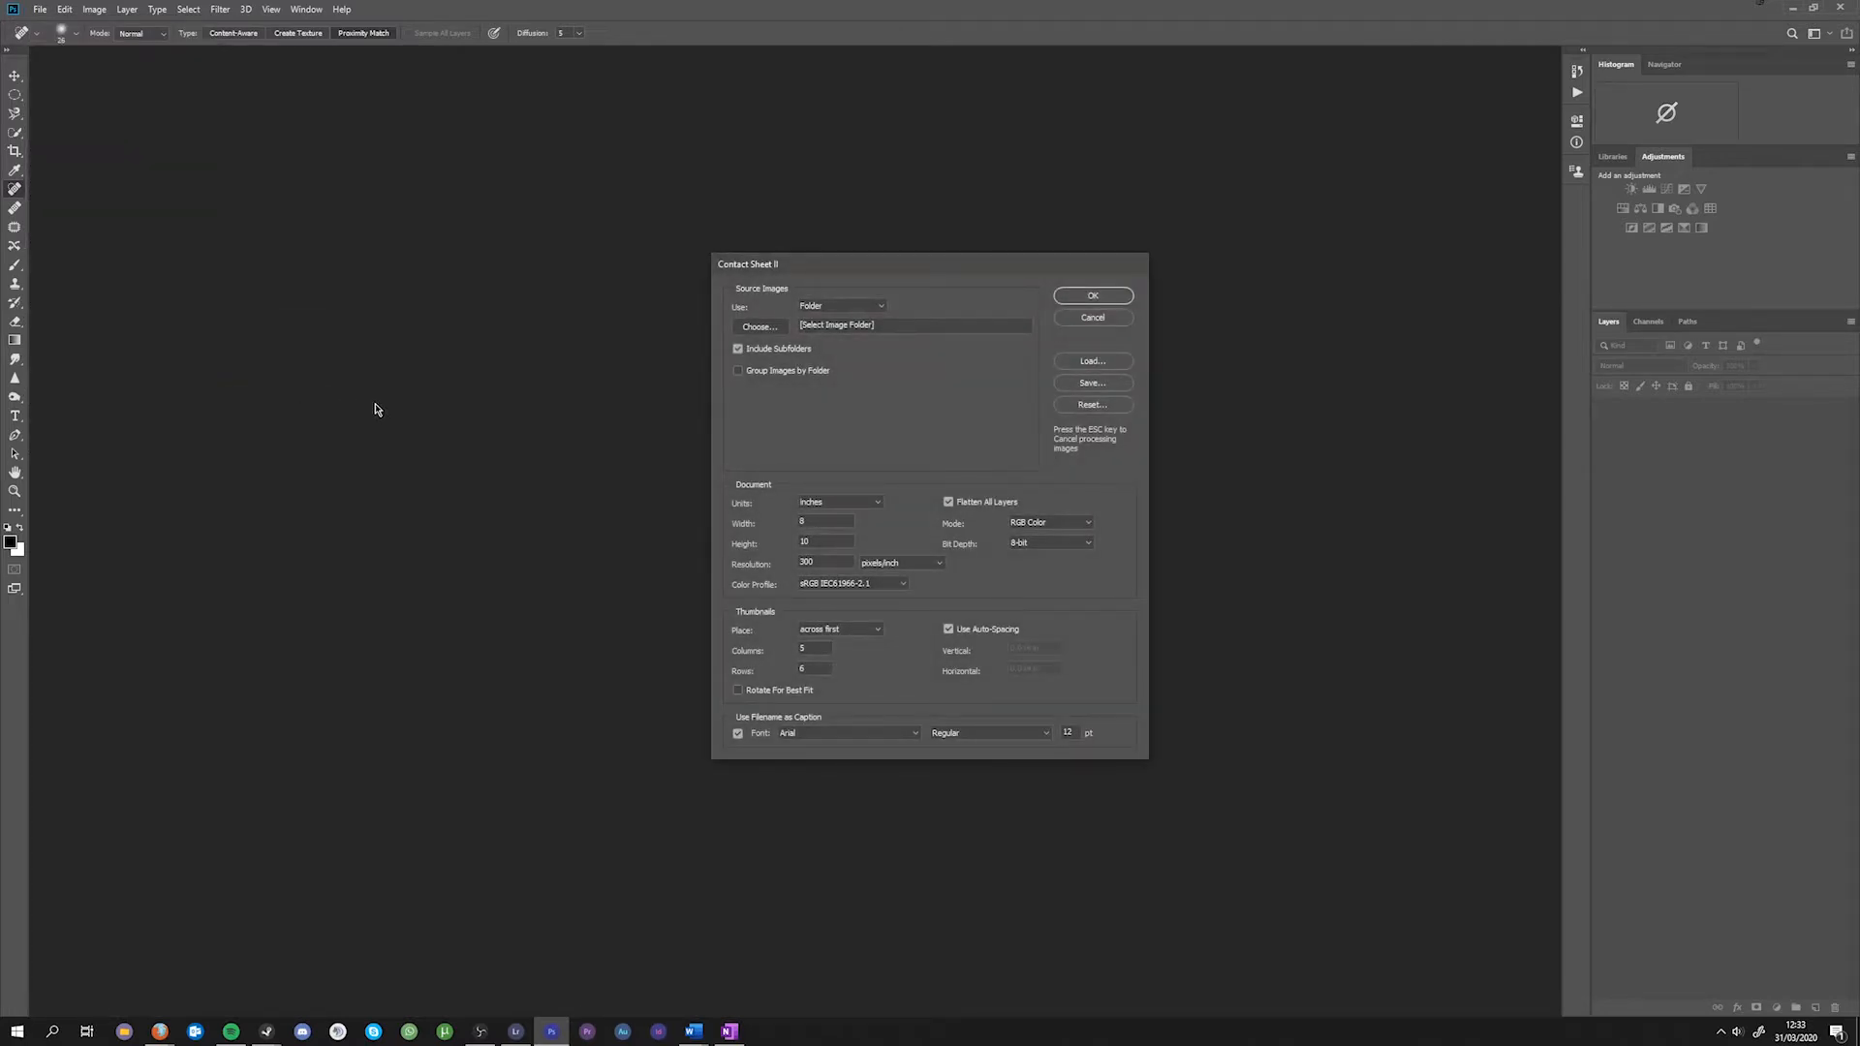
left_click_drag(865, 277, 760, 264)
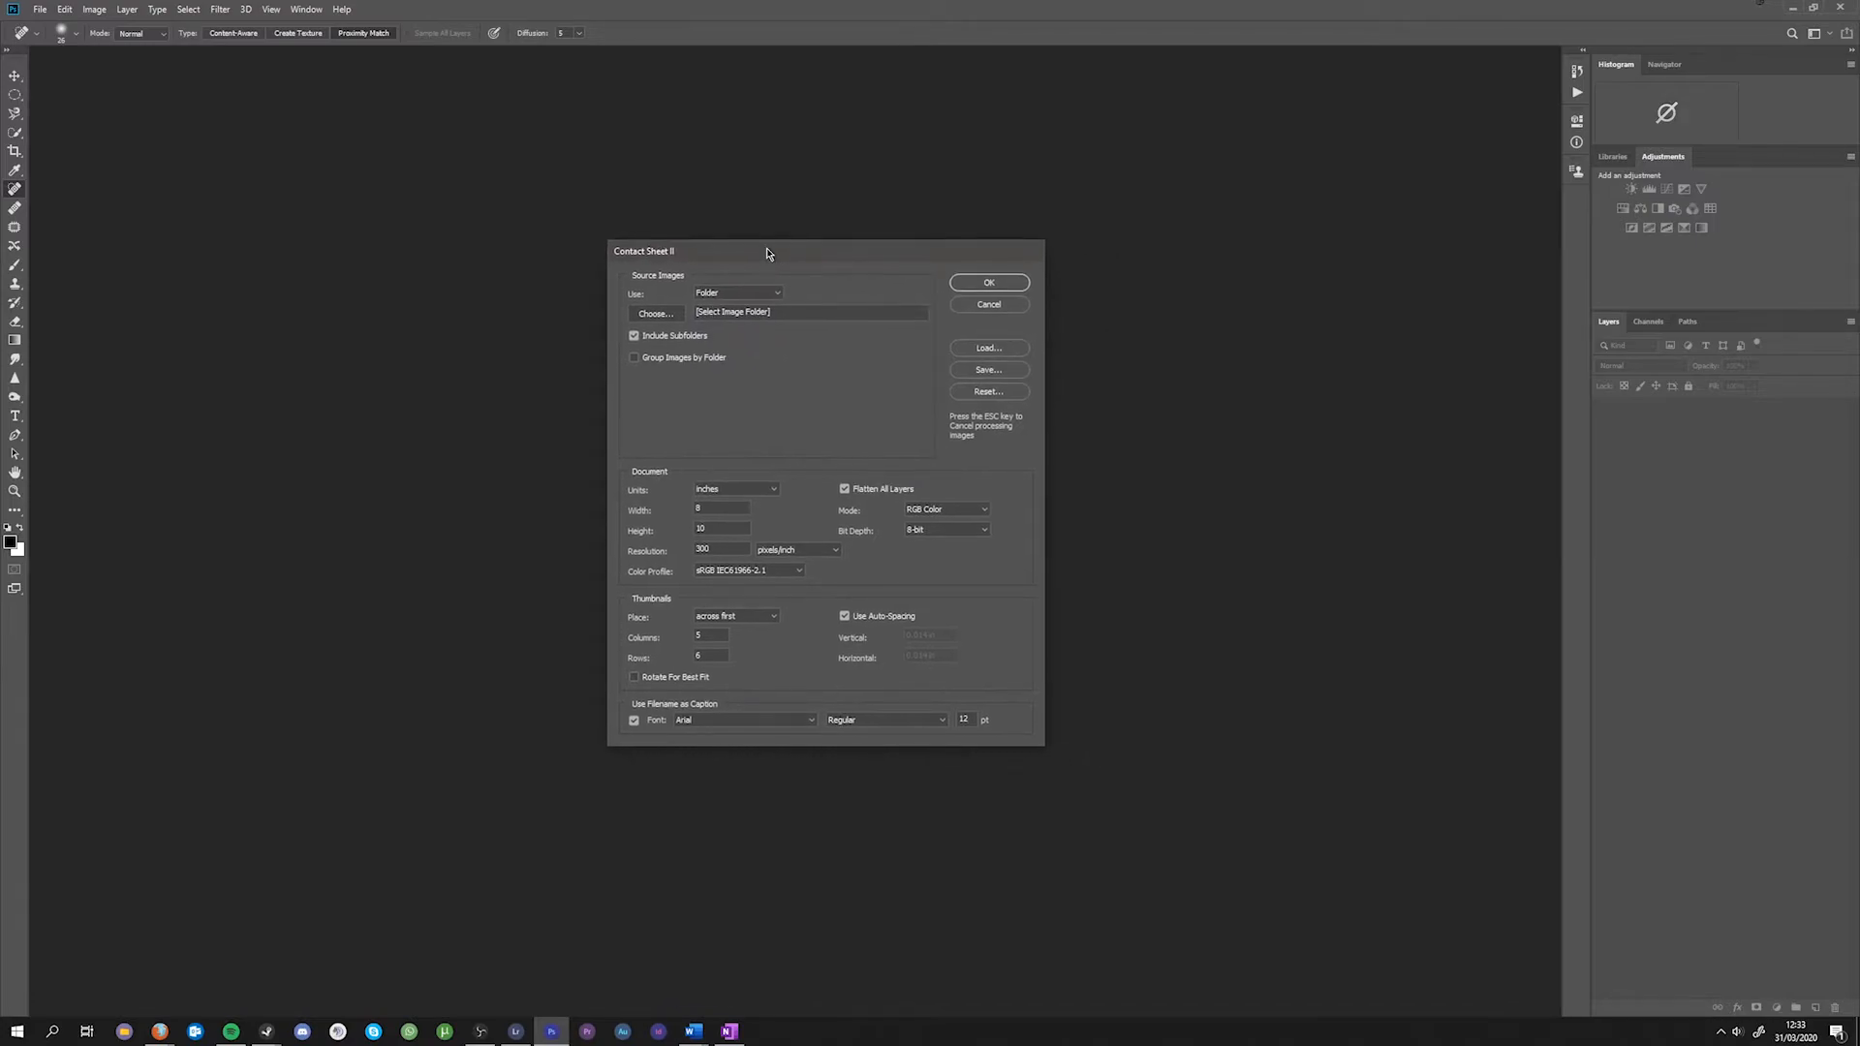
left_click(651, 315)
left_click(668, 333)
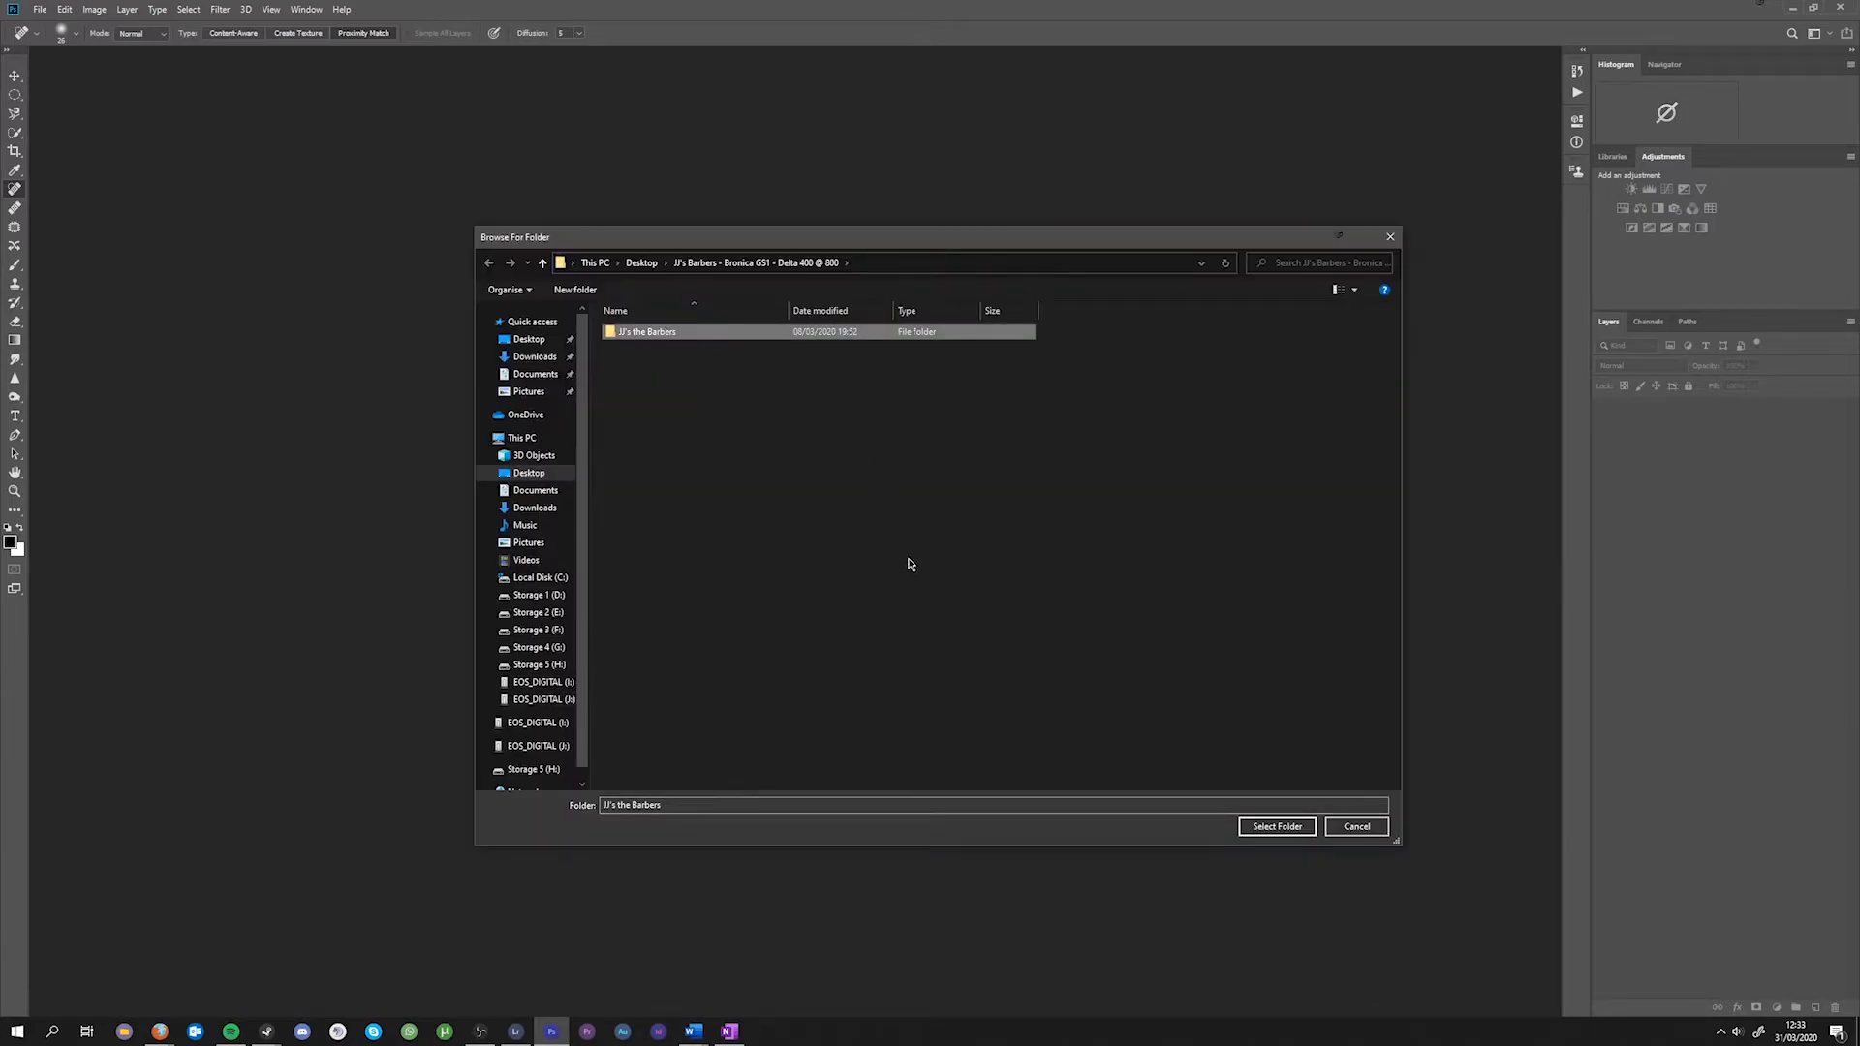
left_click(1290, 829)
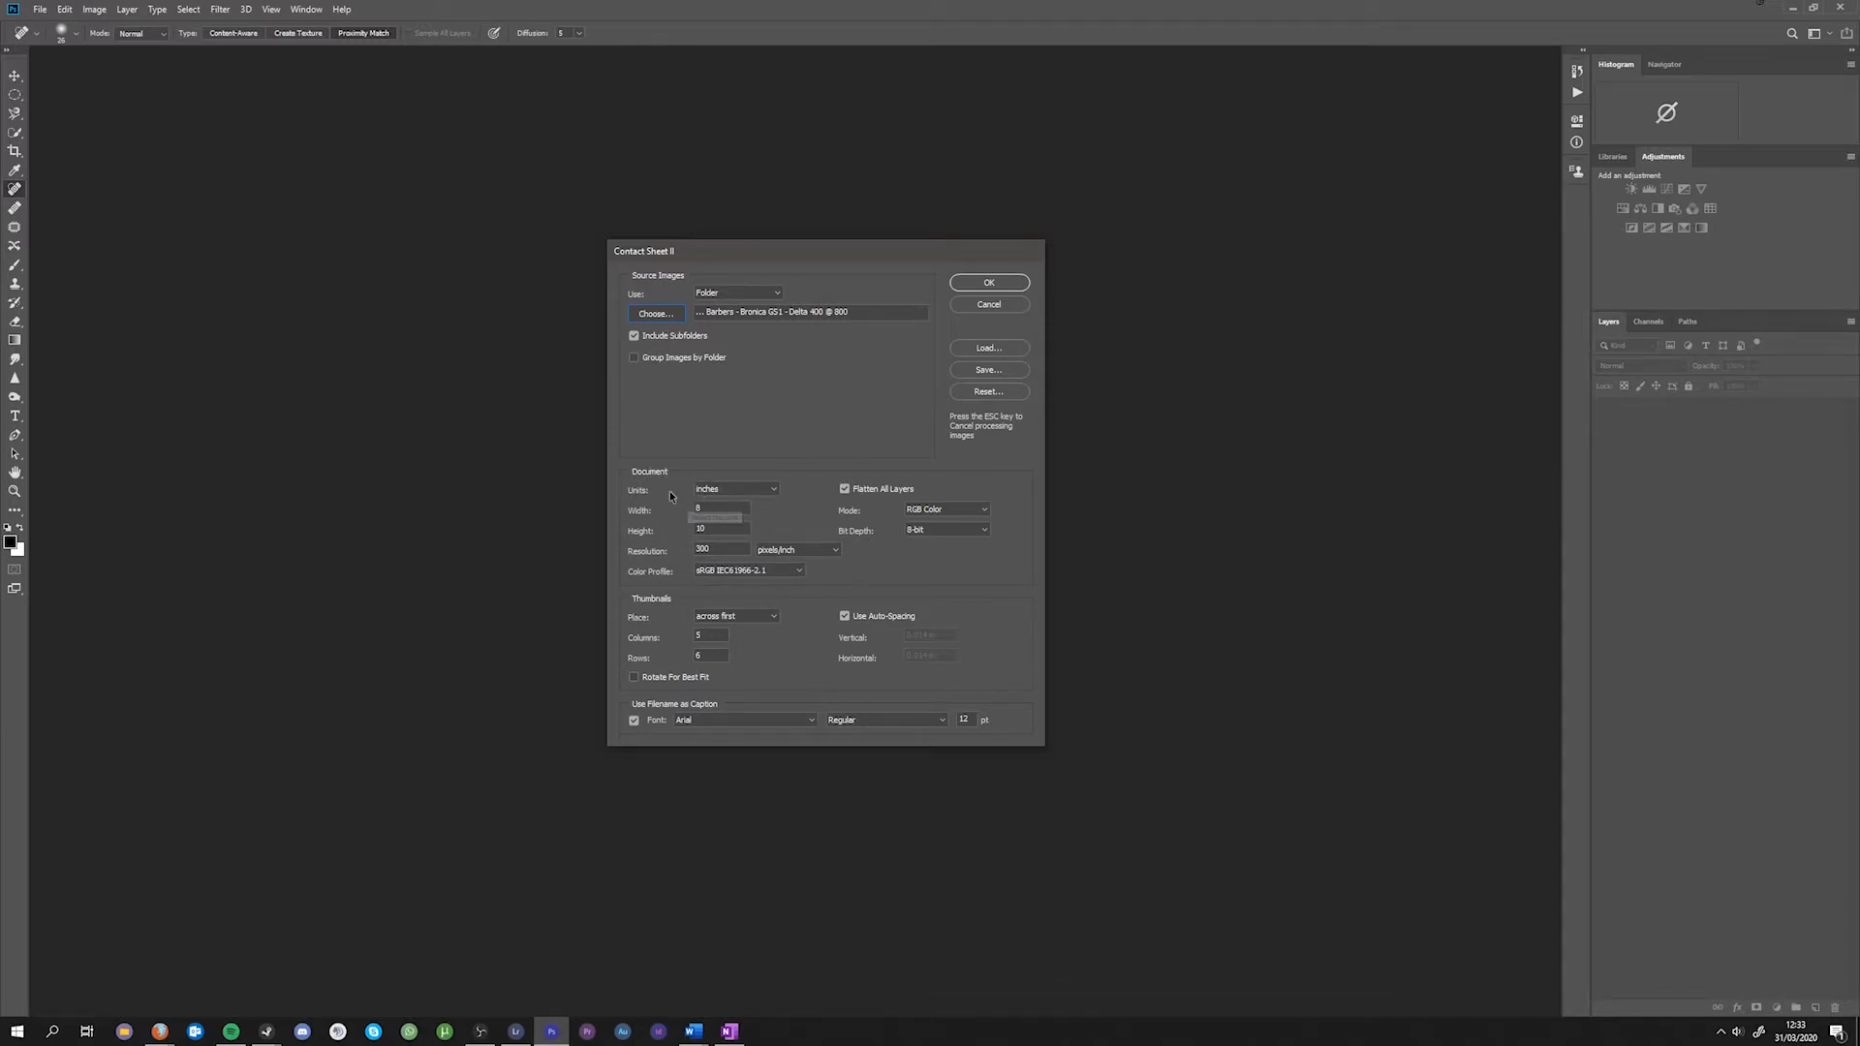
Set the contact sheet's document units to cm and its page to A4 size, 21 cm wide.
left_click(741, 491)
left_click(747, 487)
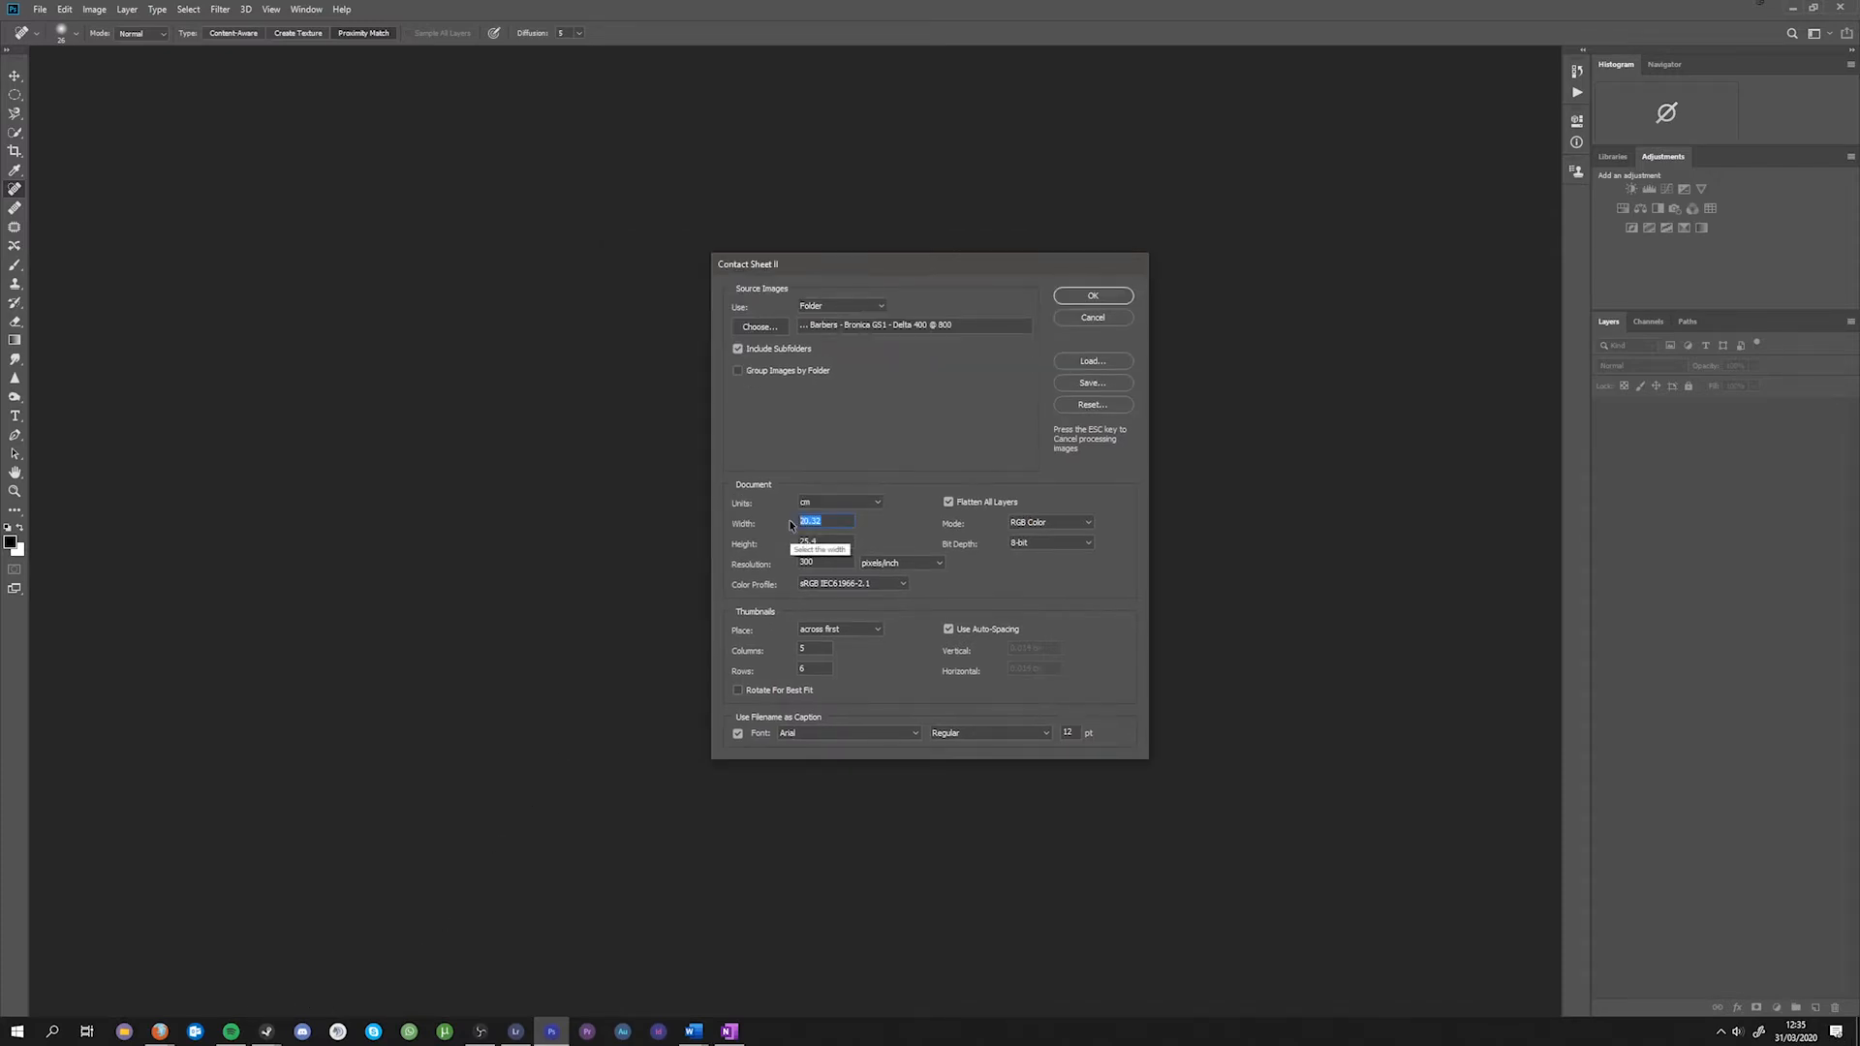
type("21")
key("Tab")
type("29")
Place the thumbnails across first and generate the contact sheet.
left_click(855, 631)
left_click(854, 632)
left_click(1095, 298)
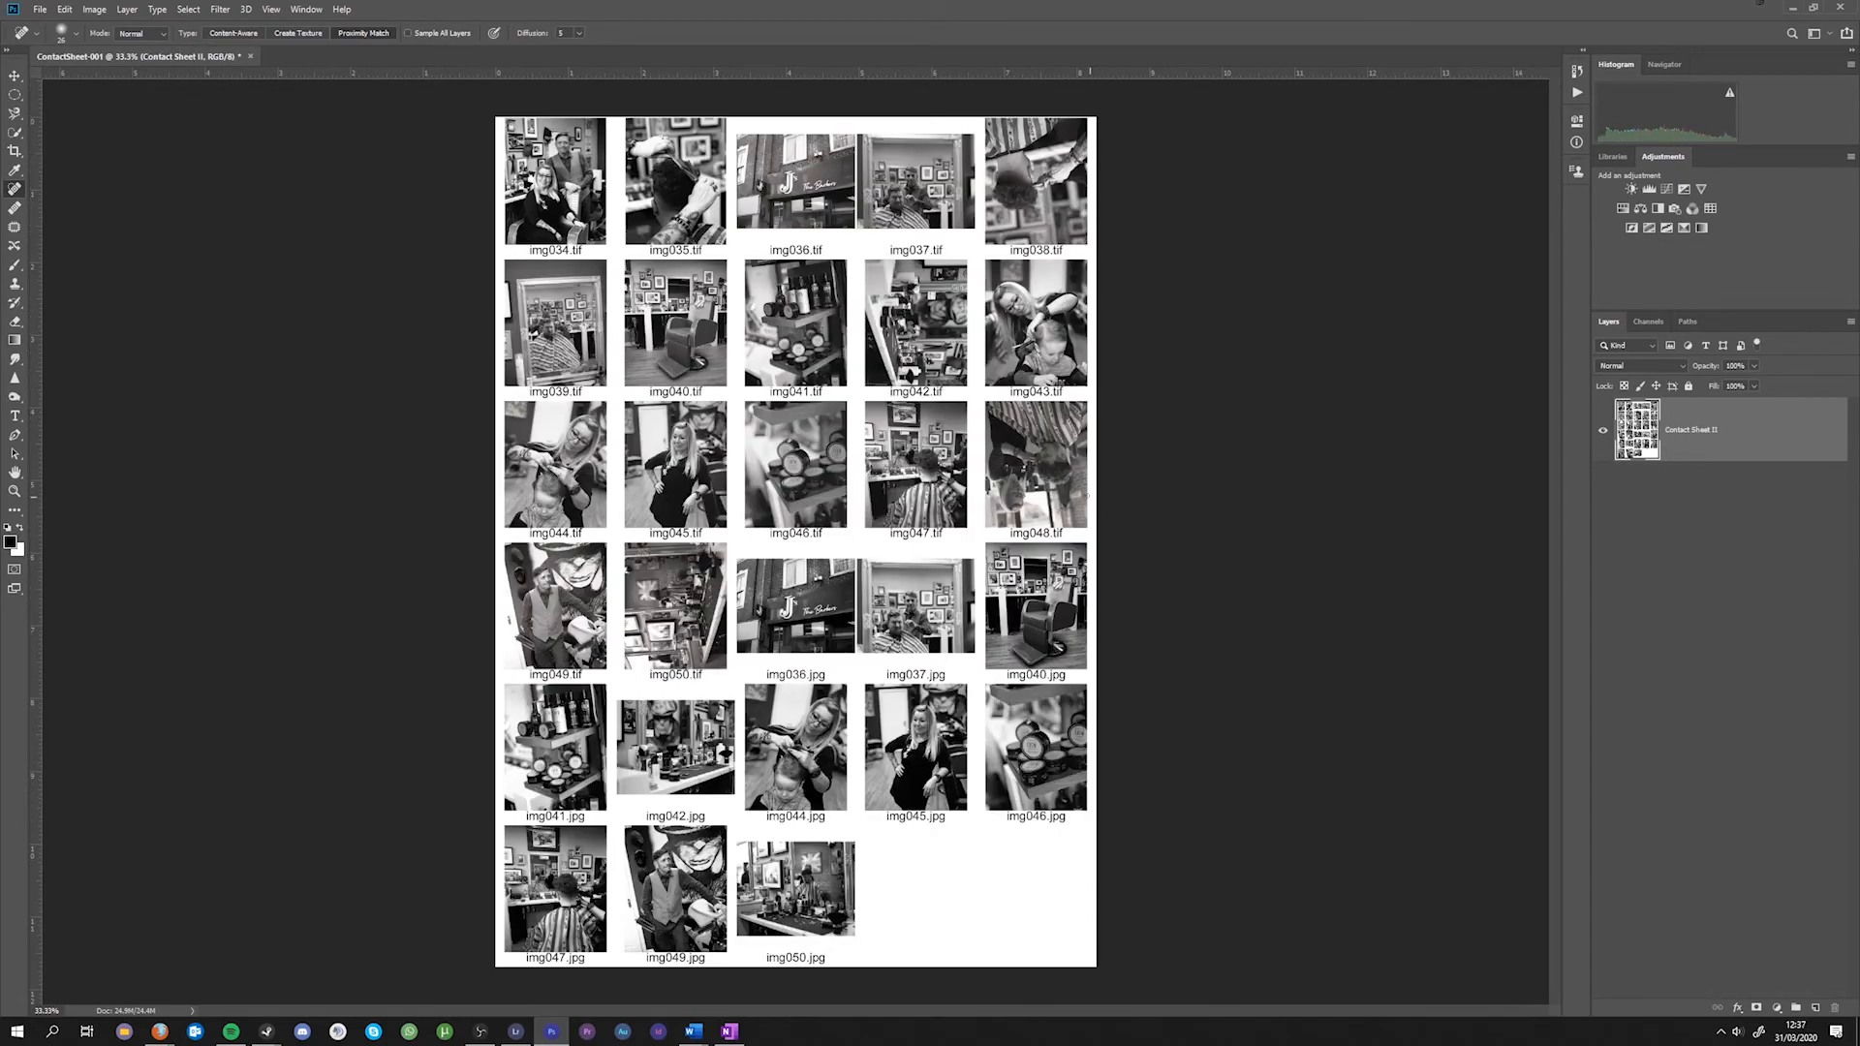
left_click(40, 8)
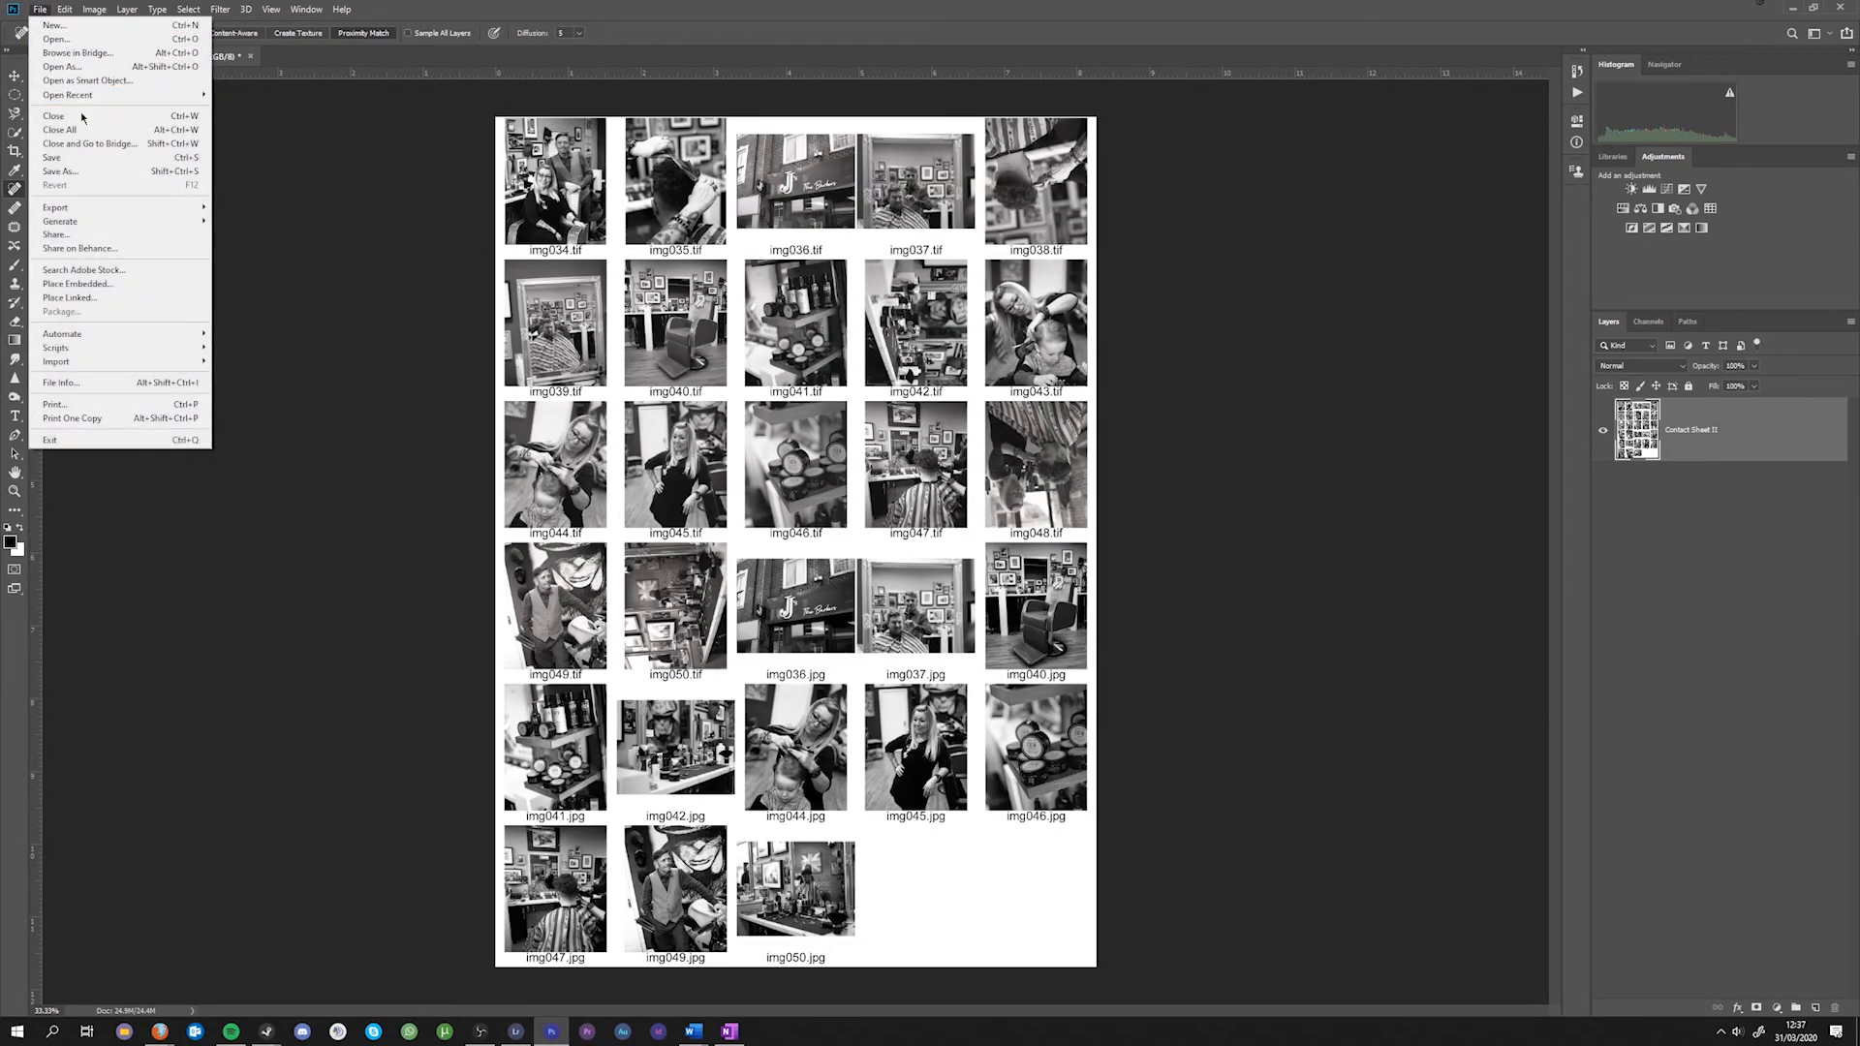
left_click(56, 157)
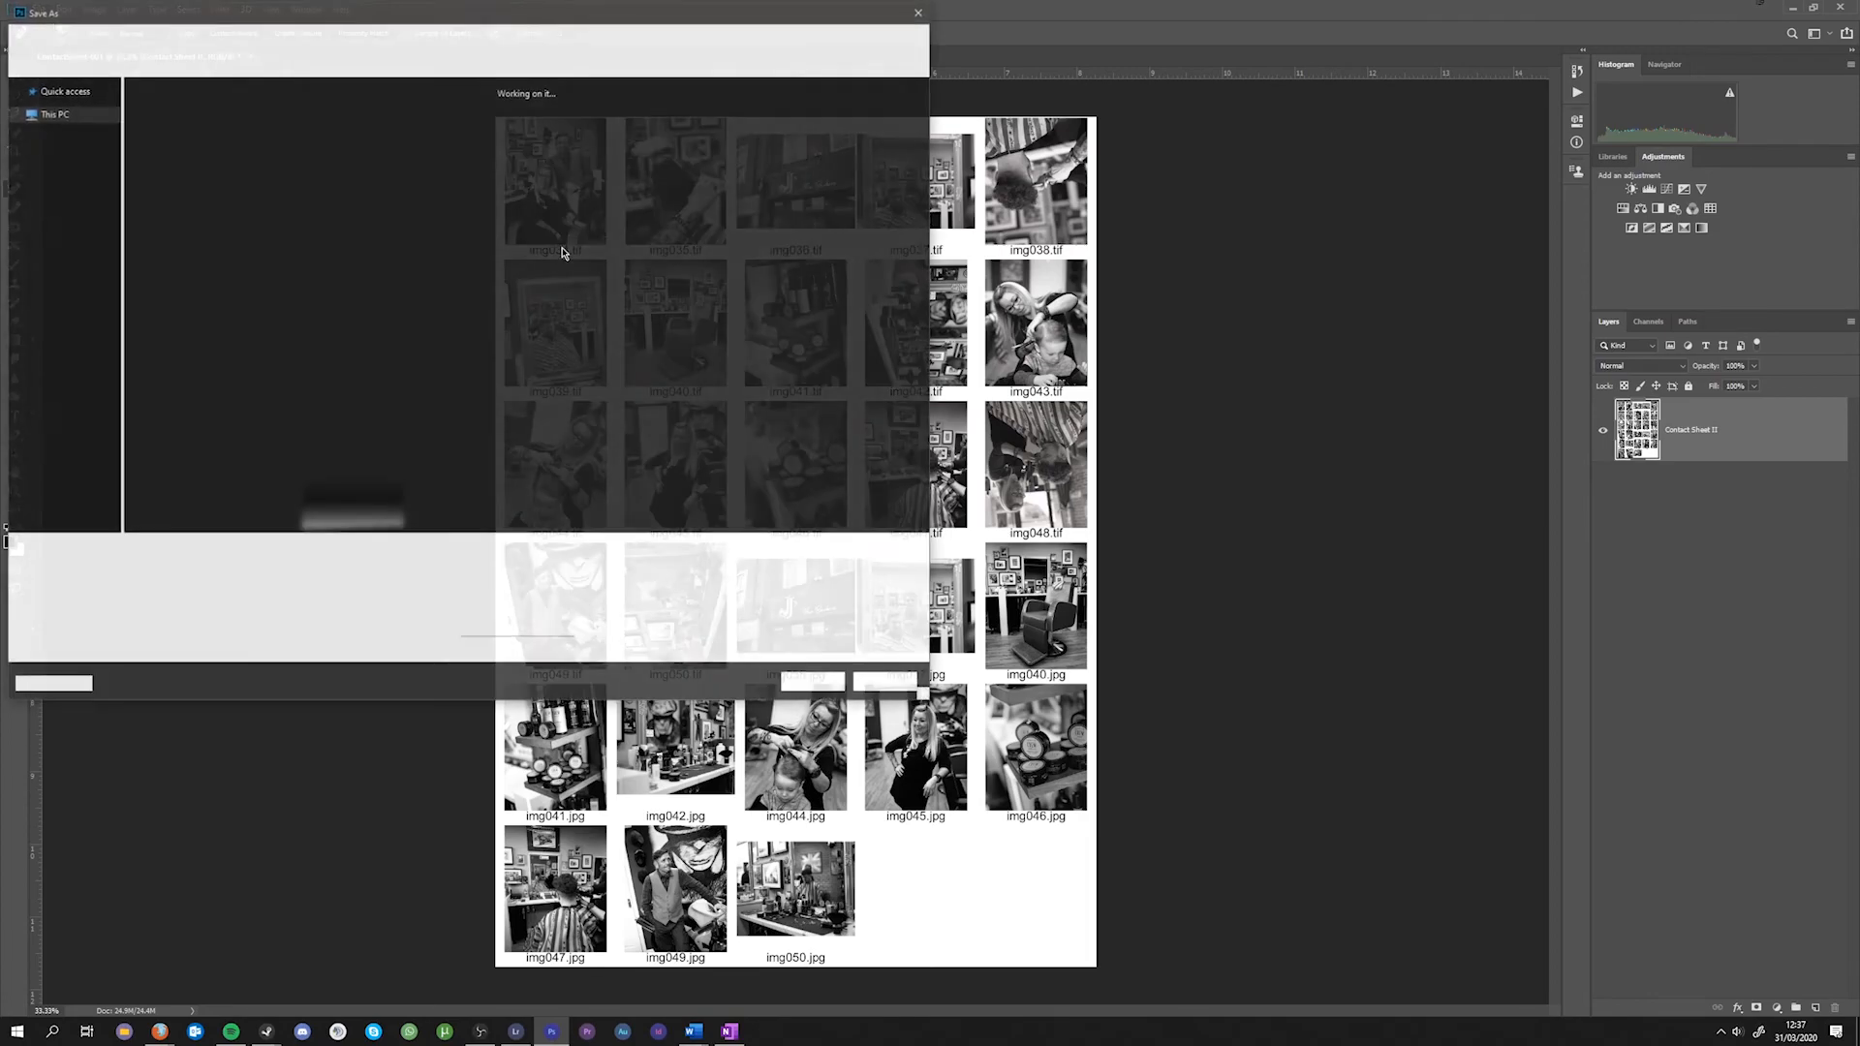
left_click(58, 113)
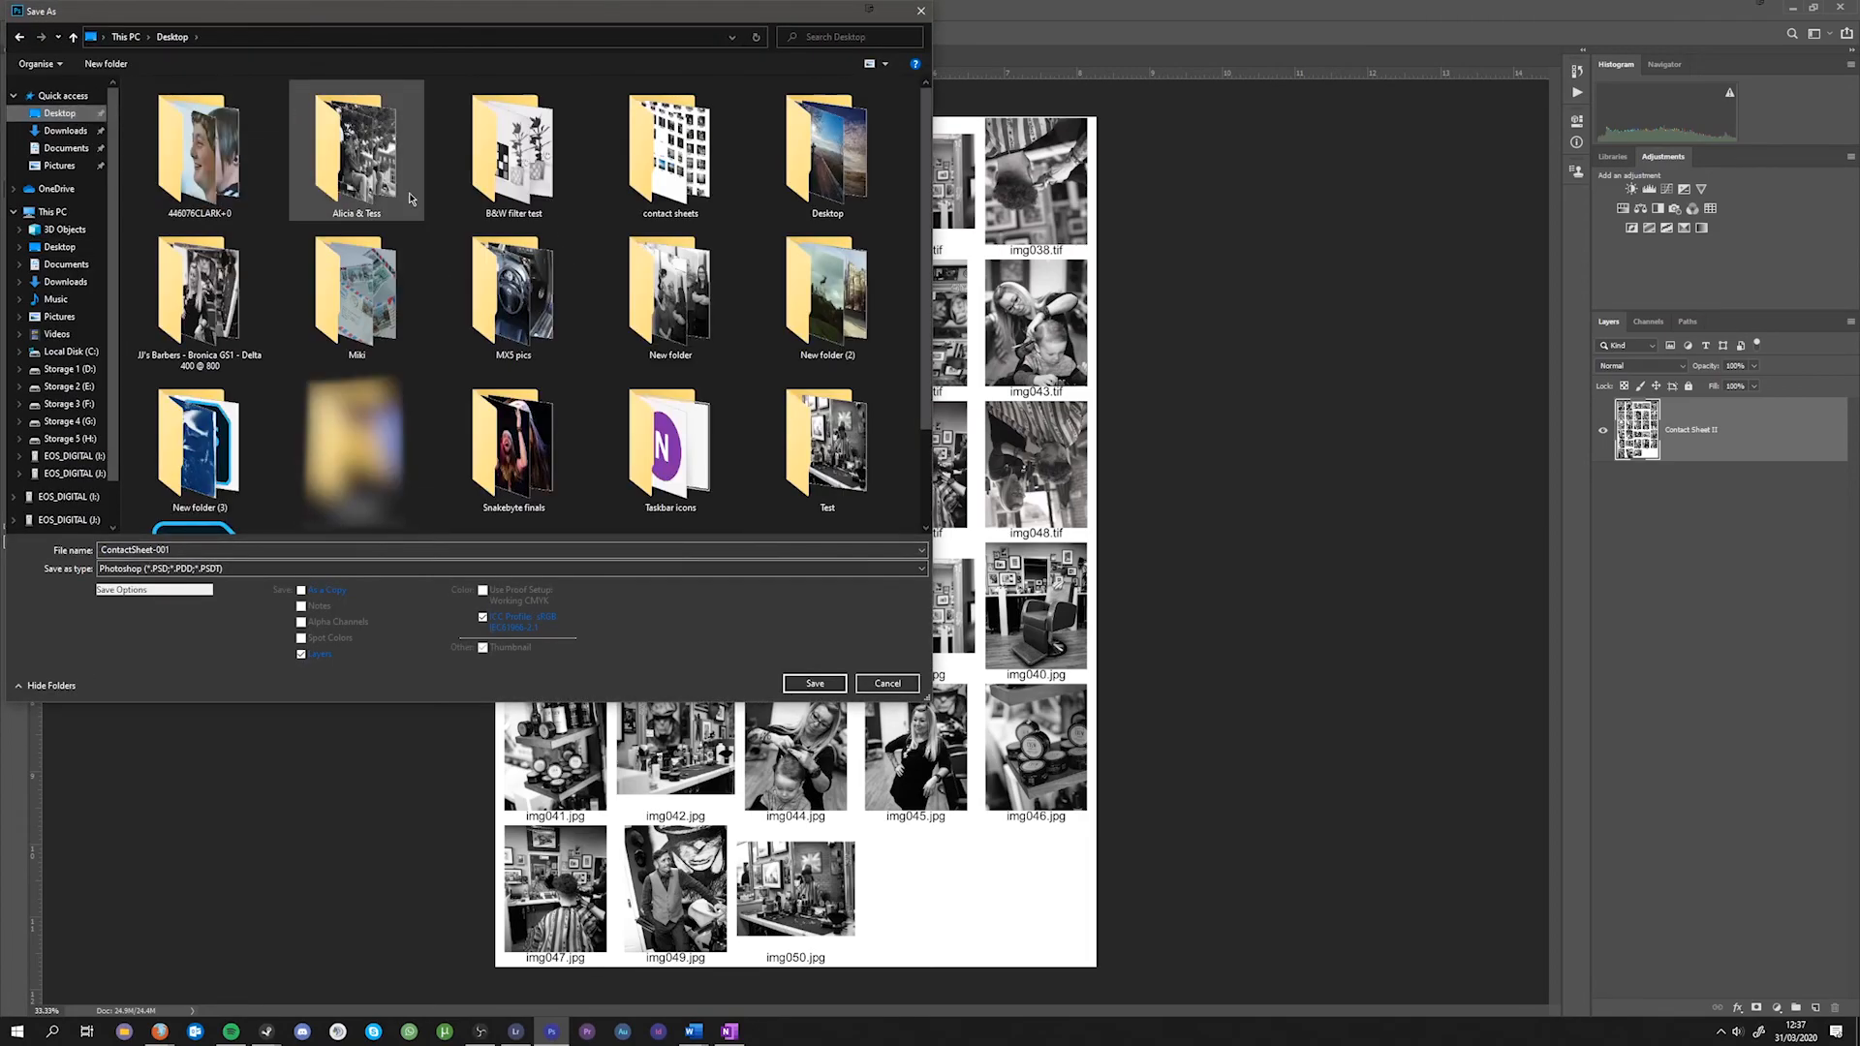
left_click(114, 552)
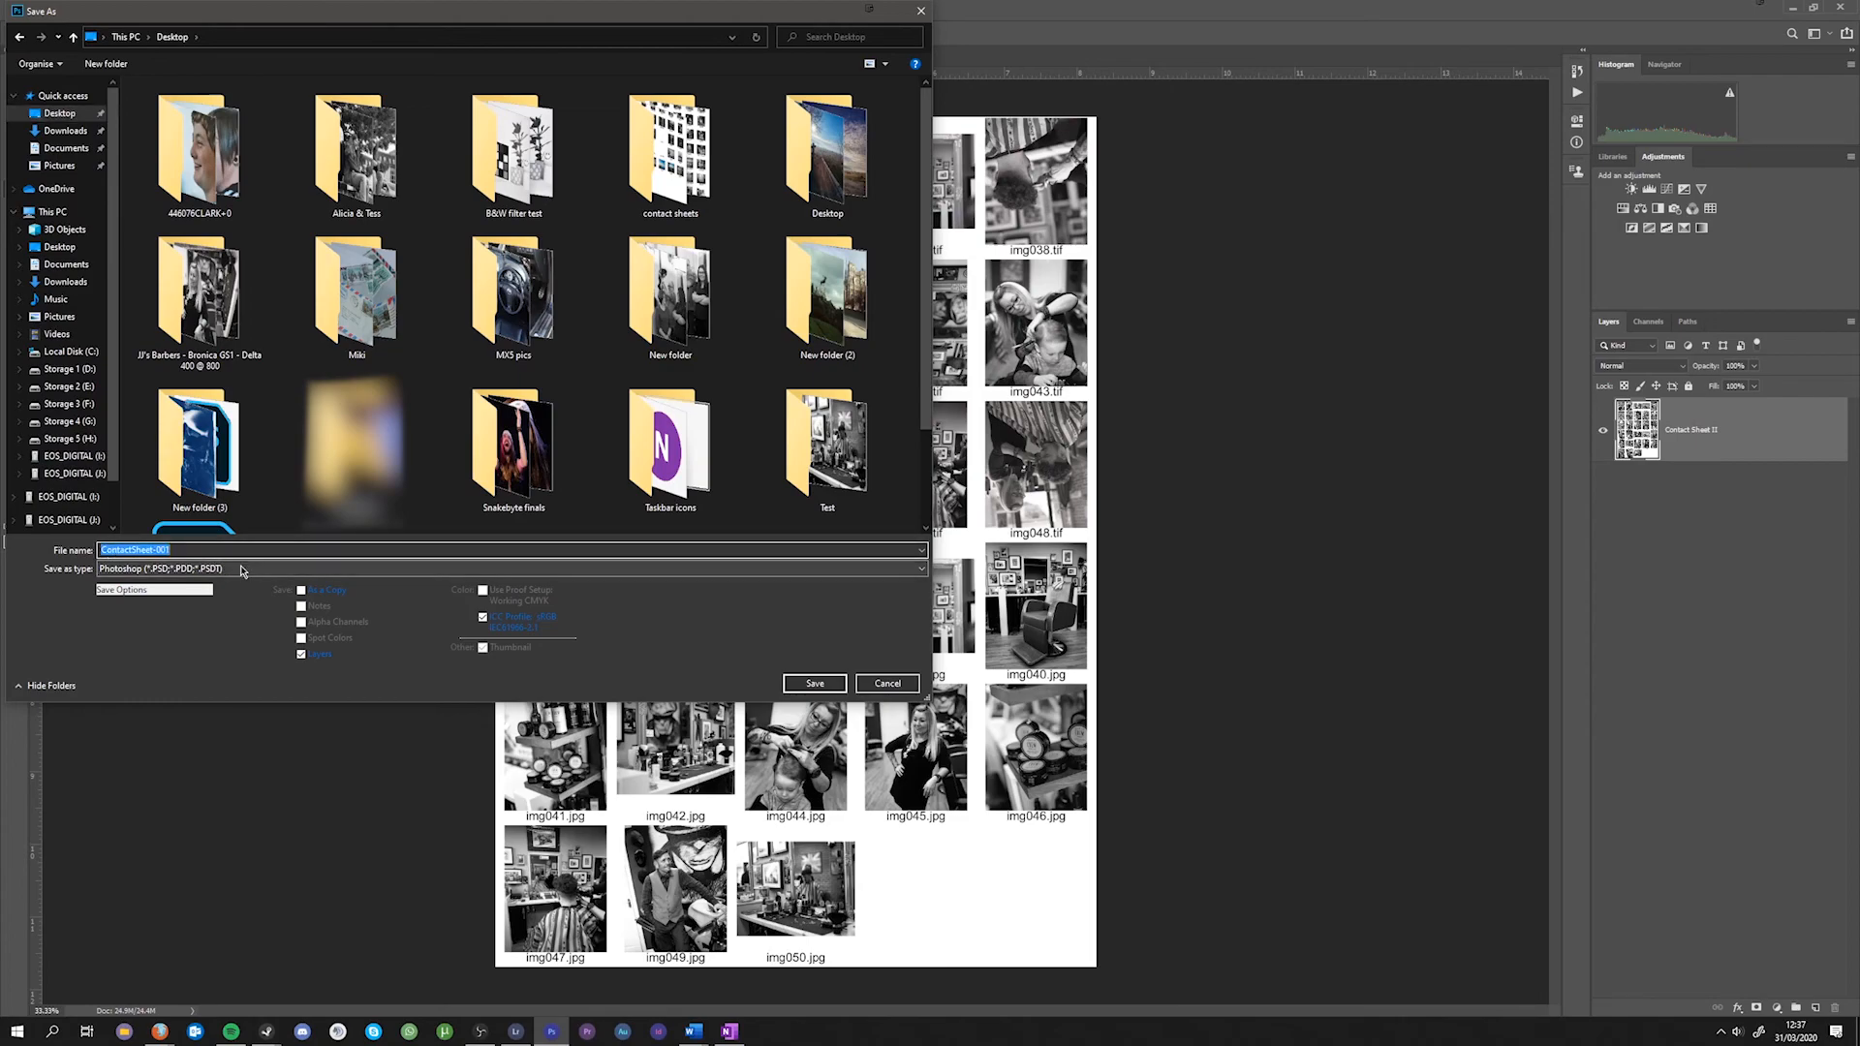
left_click(152, 569)
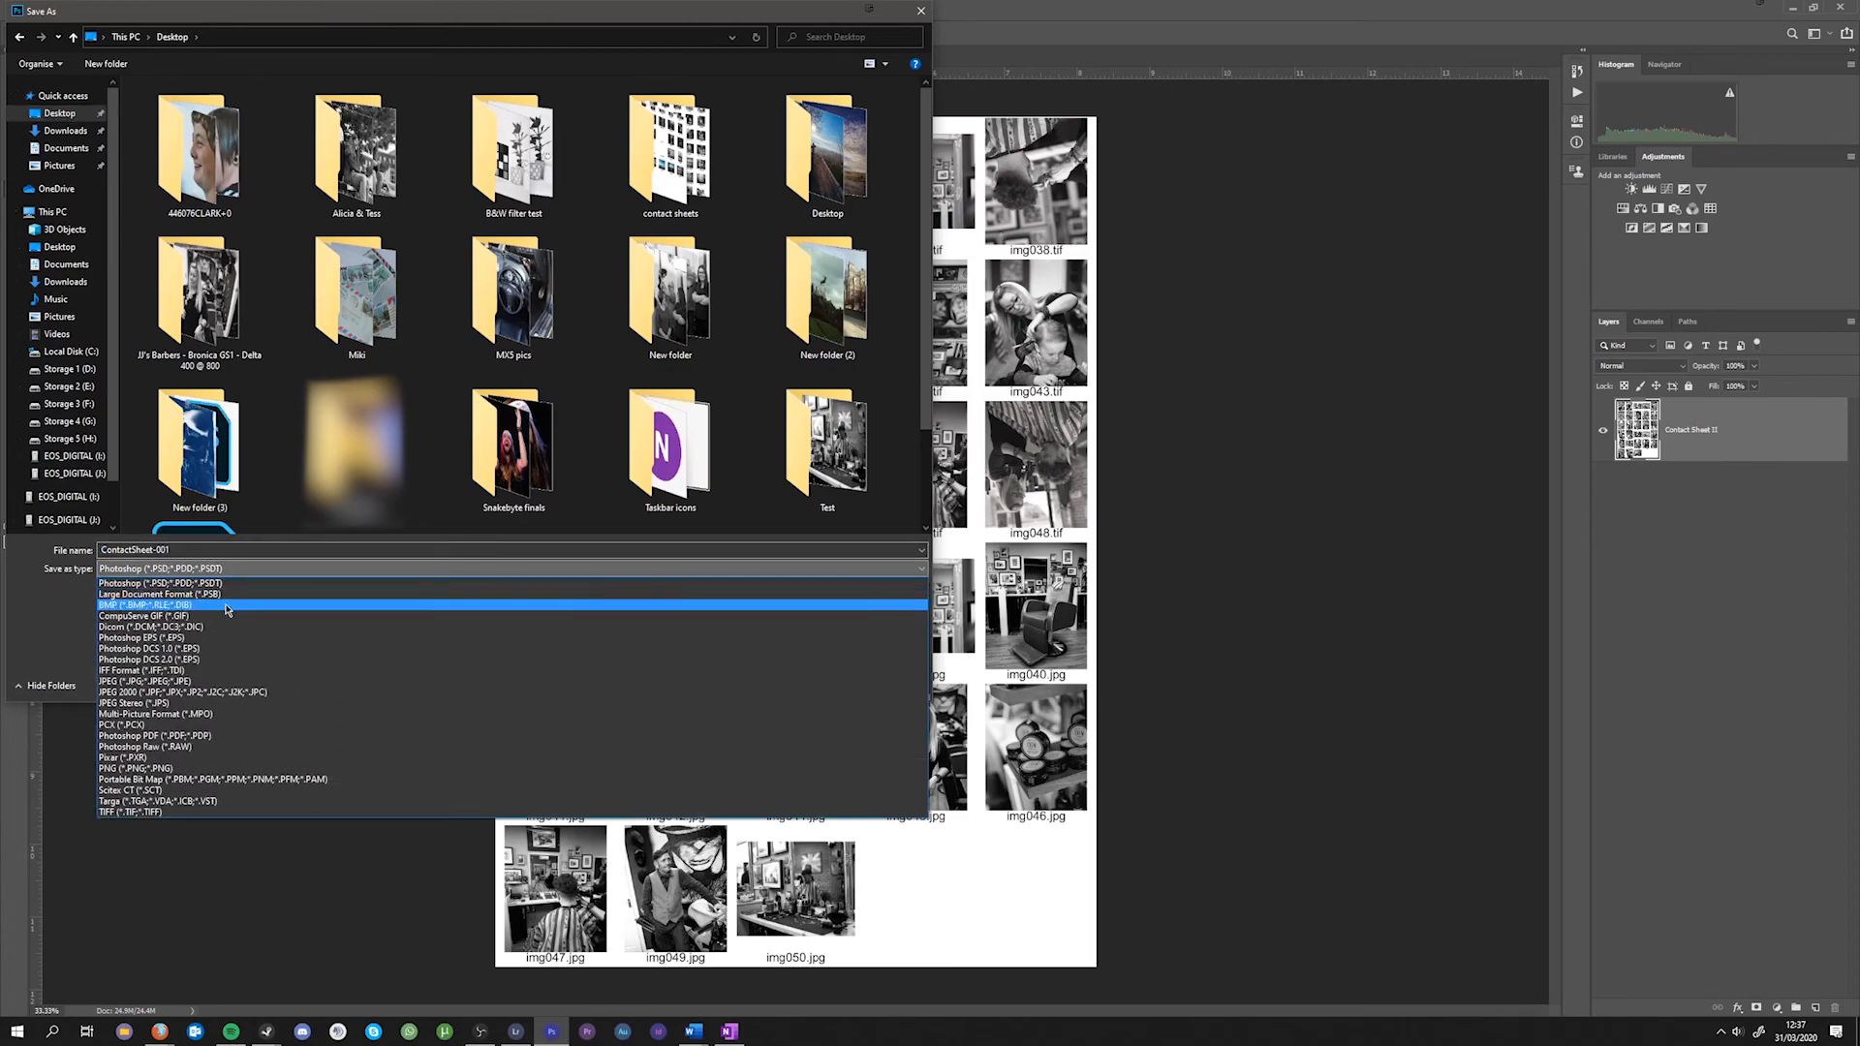
left_click(227, 684)
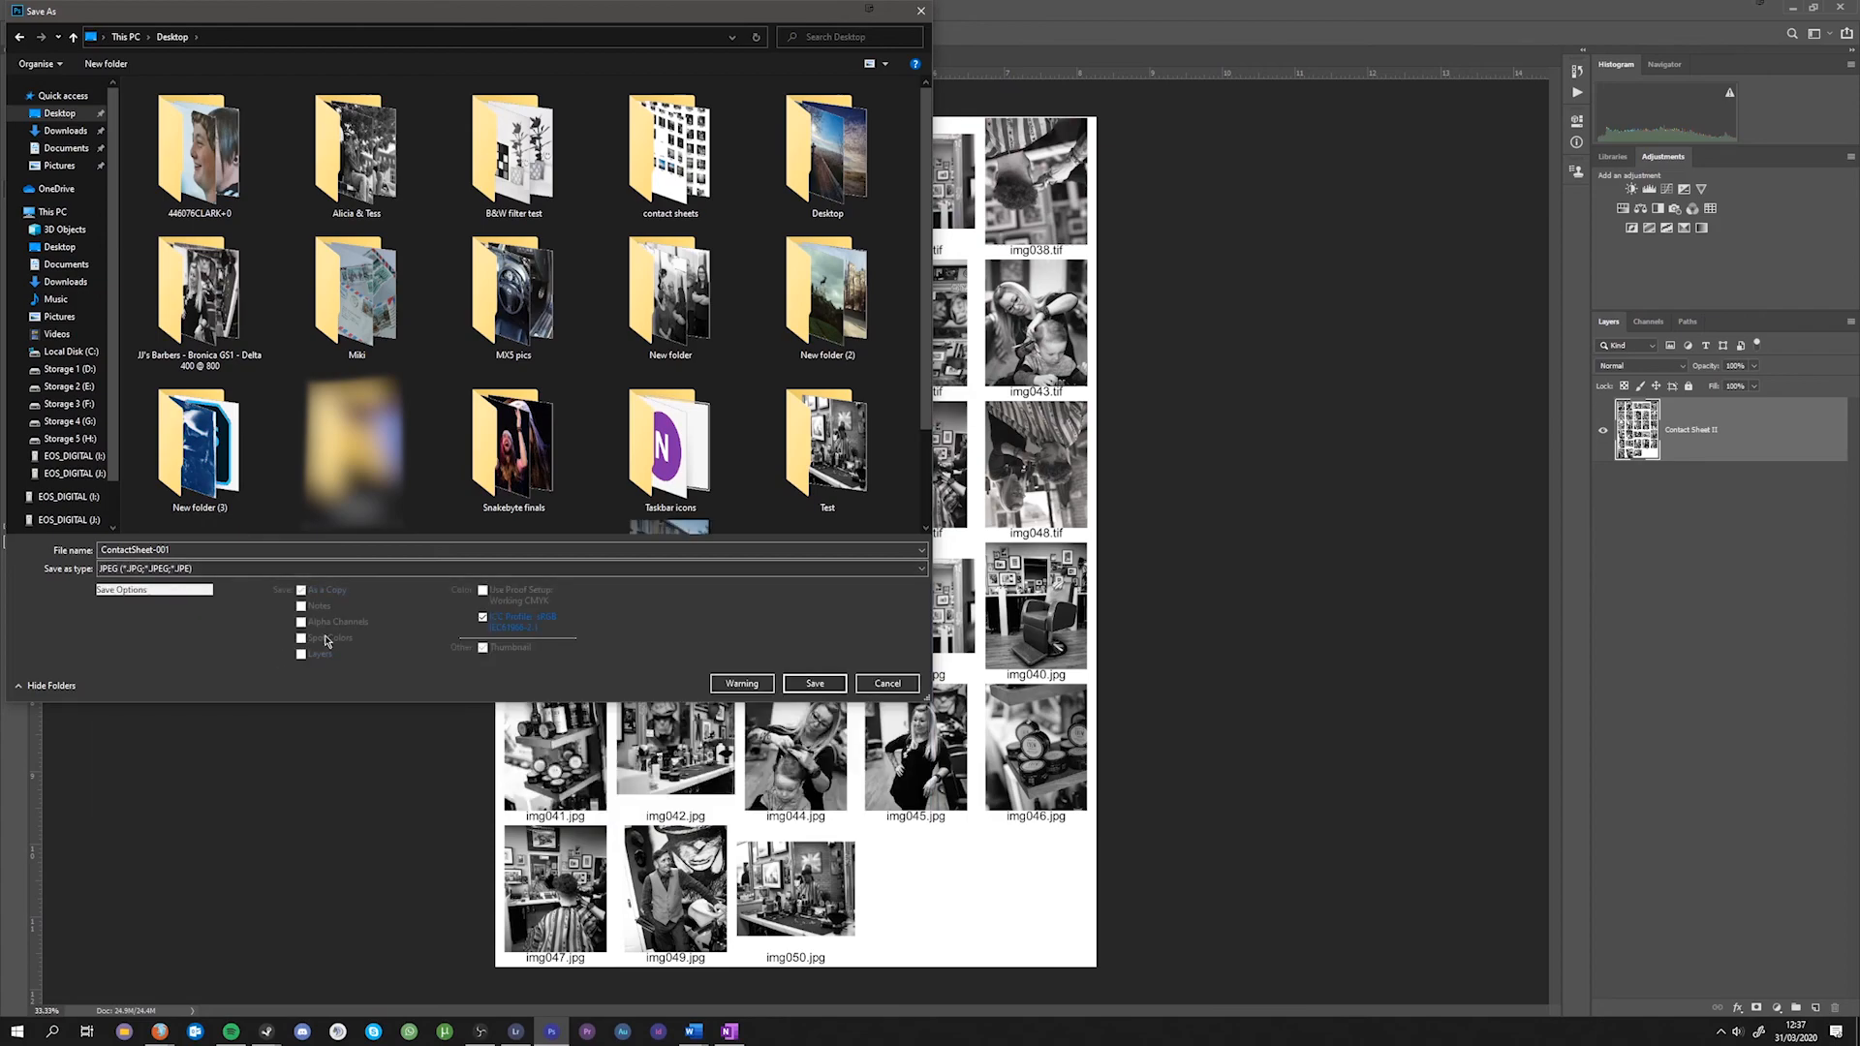
left_click(887, 684)
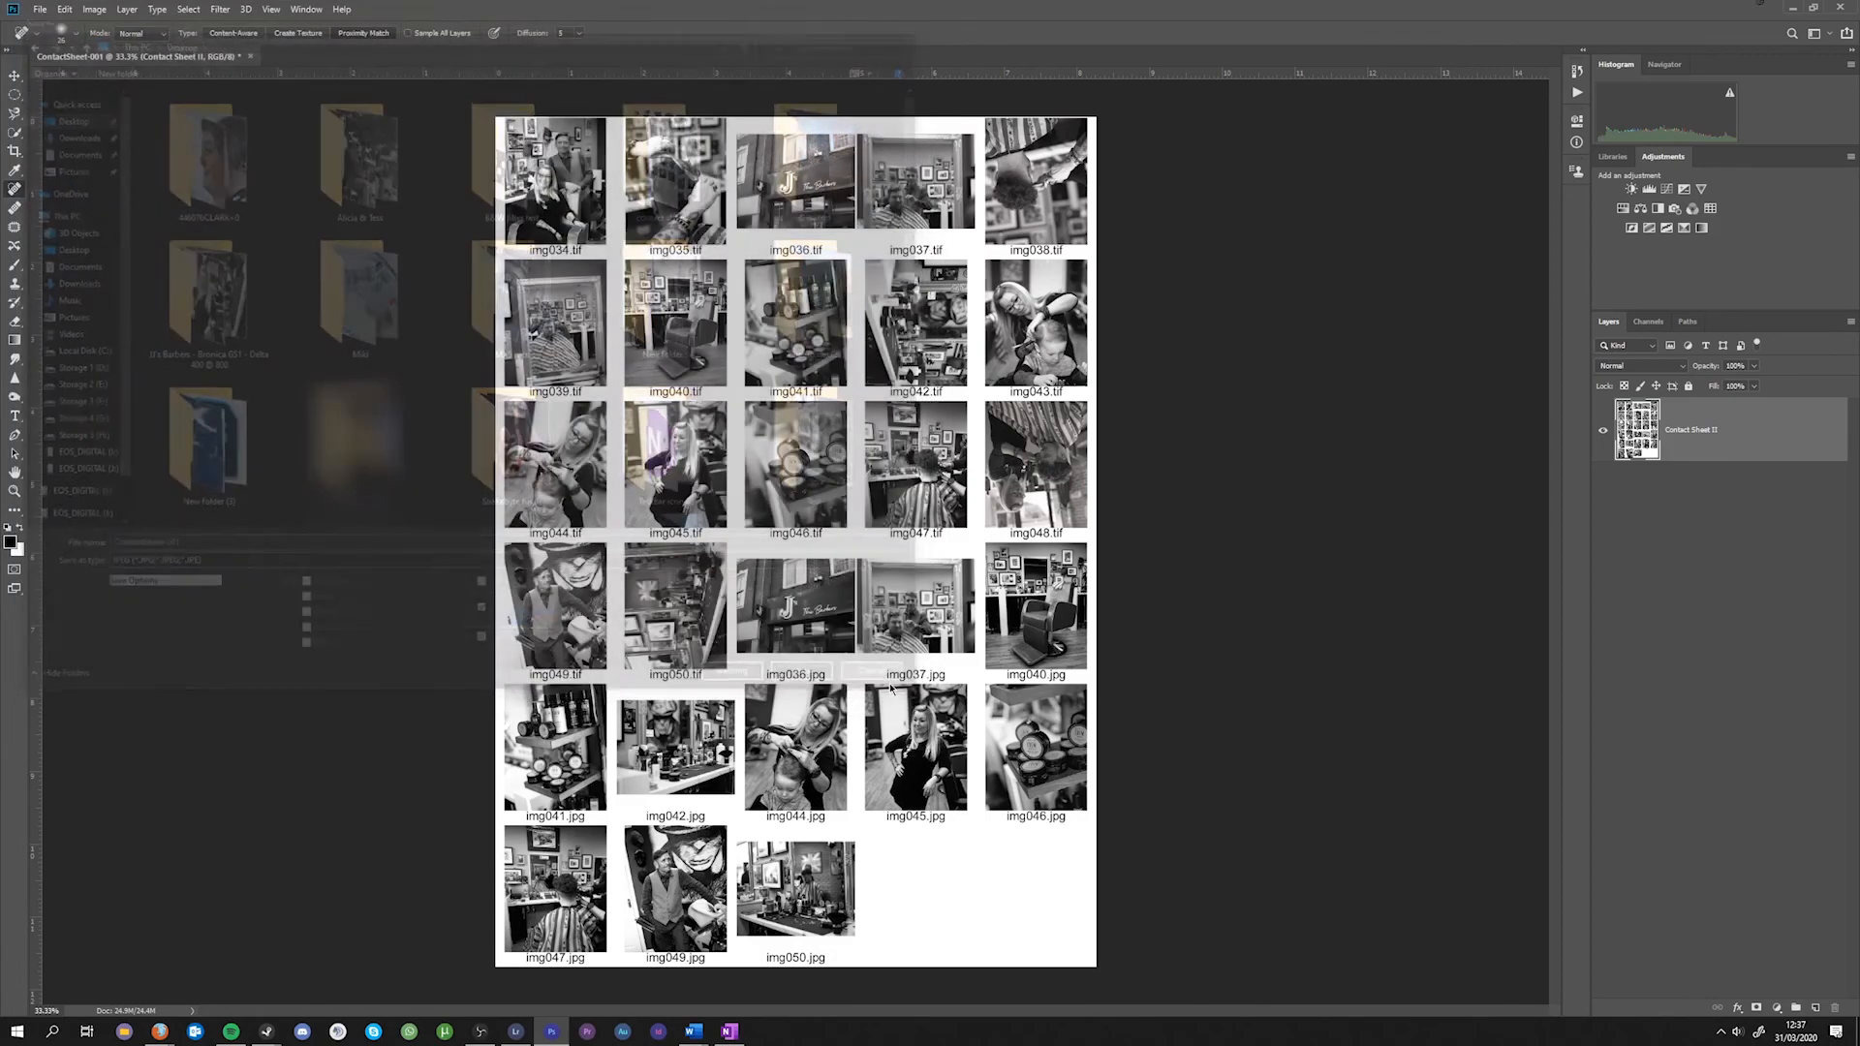